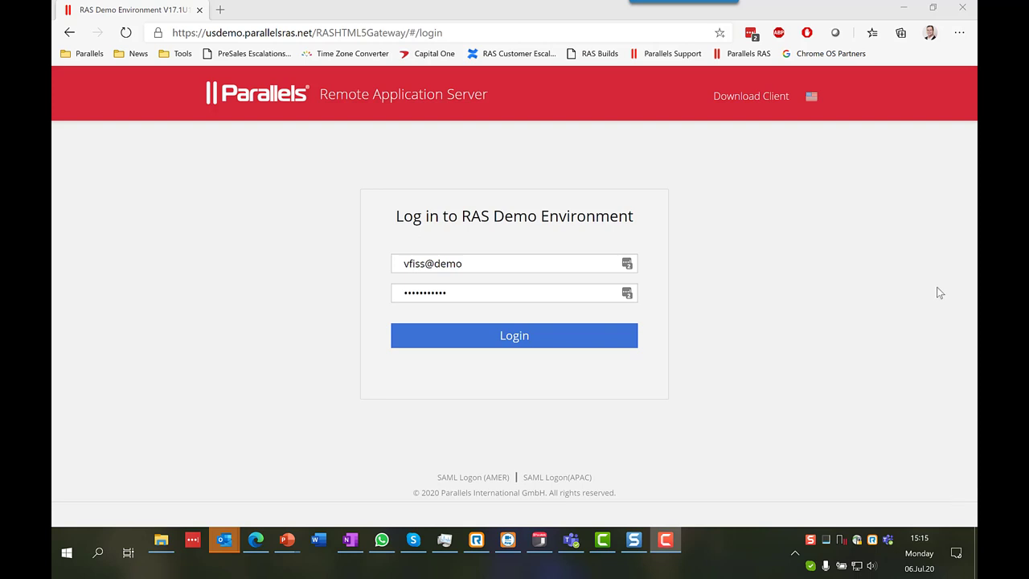
Open the Download Parallels Client page in a new tab, then browse and close the language list unchanged
click(746, 98)
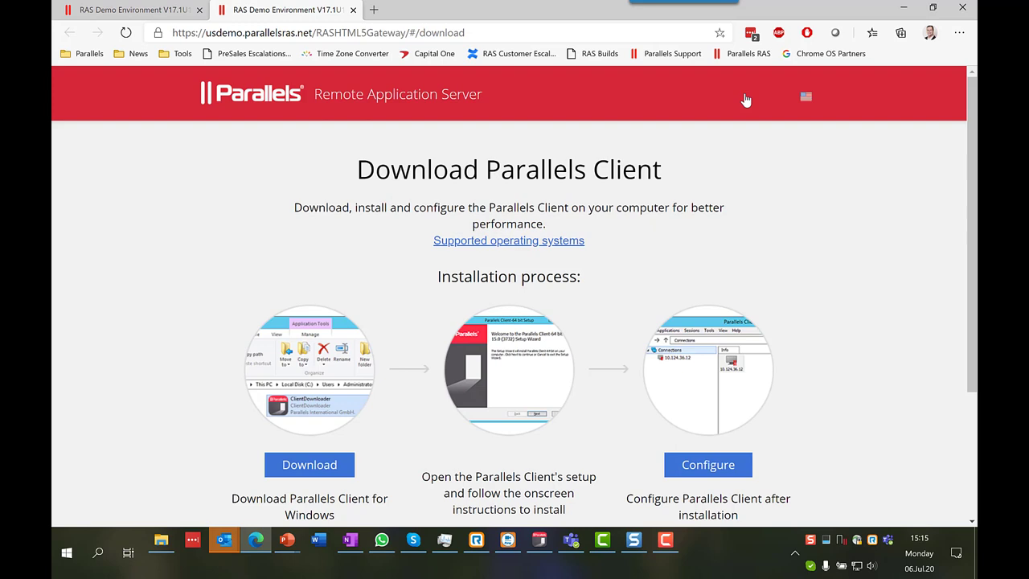
click(157, 11)
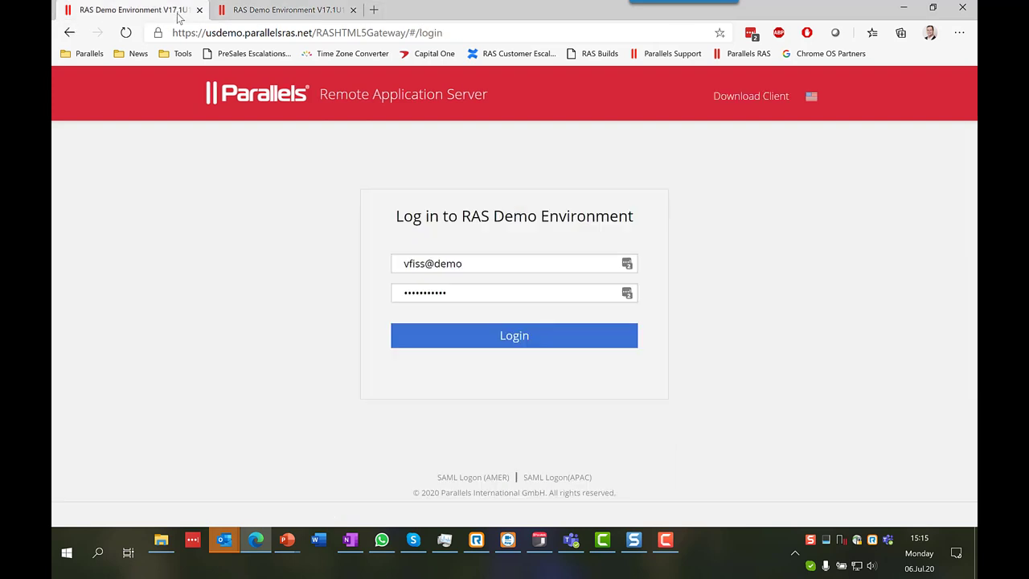
click(812, 97)
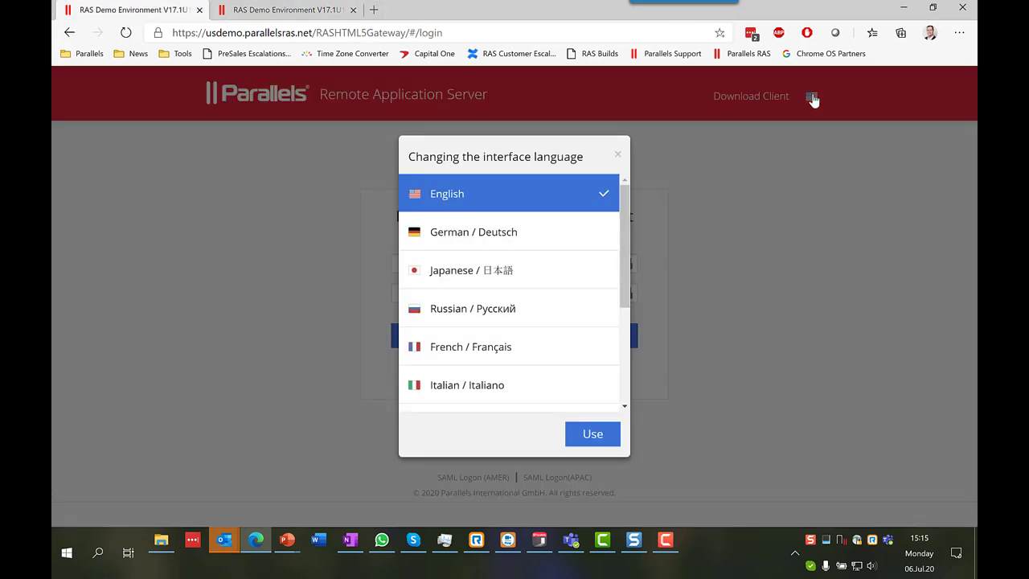
drag(629, 263, 638, 367)
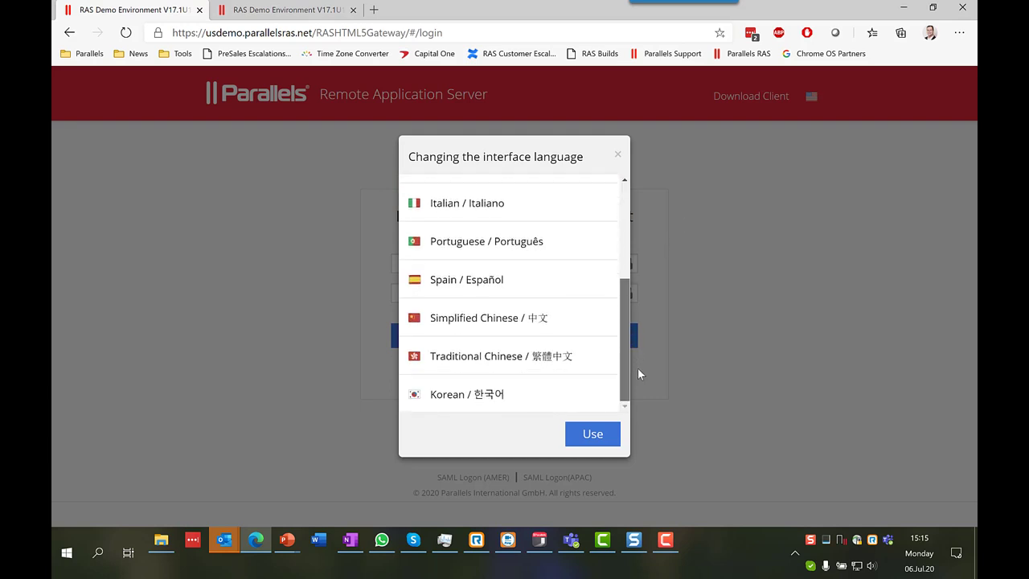
click(617, 154)
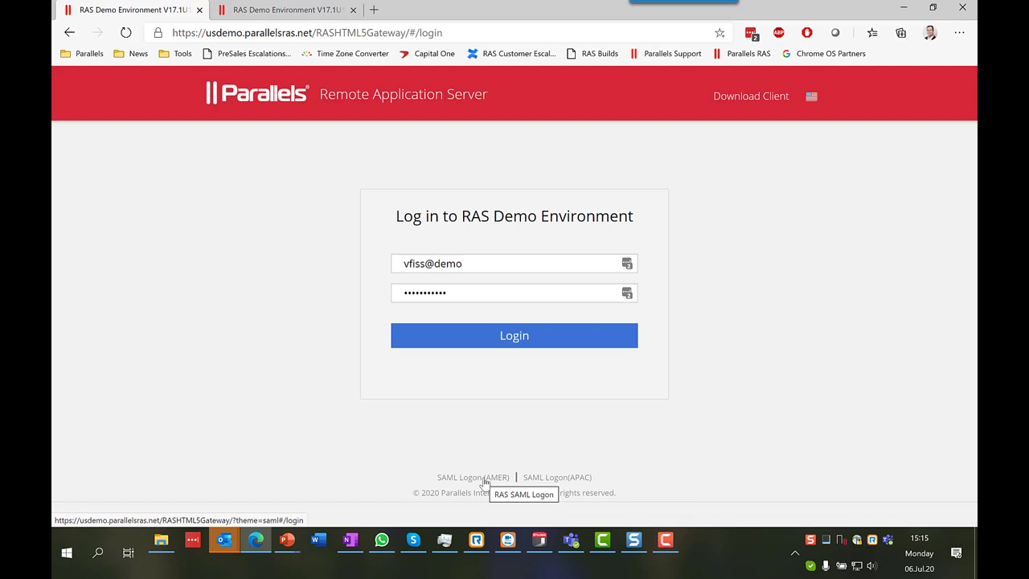
Log in to RAS Demo Environment, allow Parallels Client, and open the US Demo Apps & desktops folder
click(516, 341)
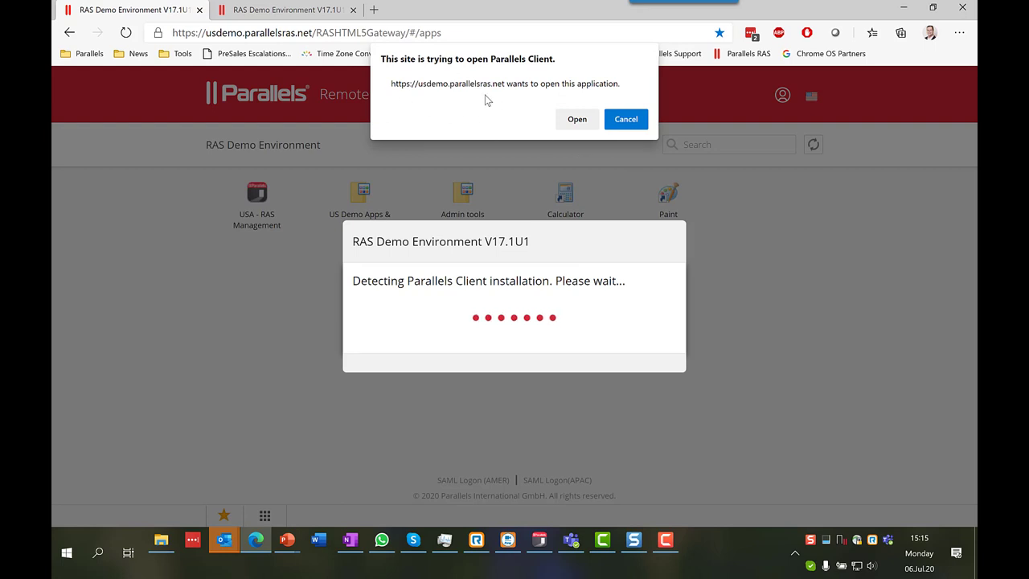
click(585, 120)
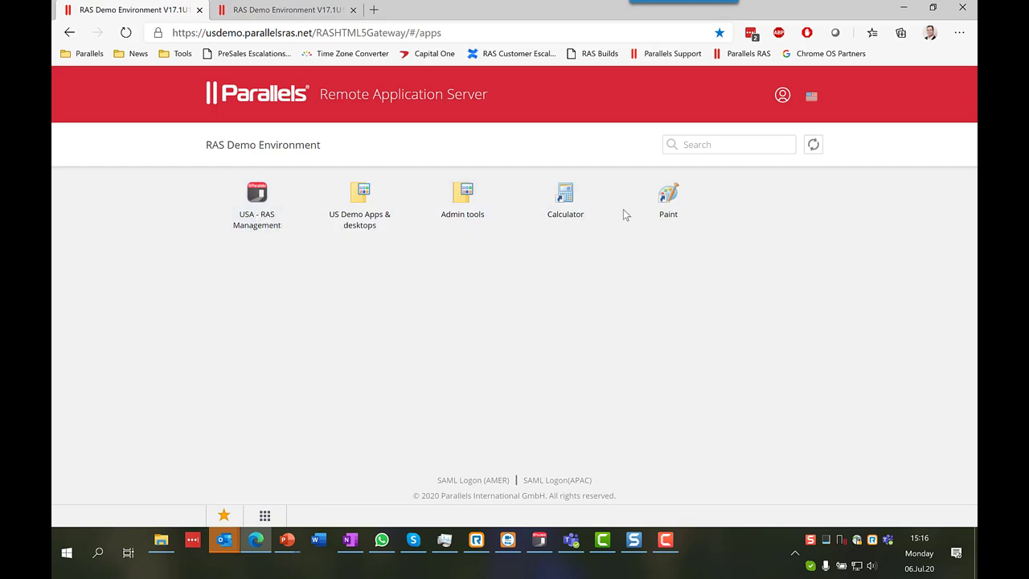
click(361, 218)
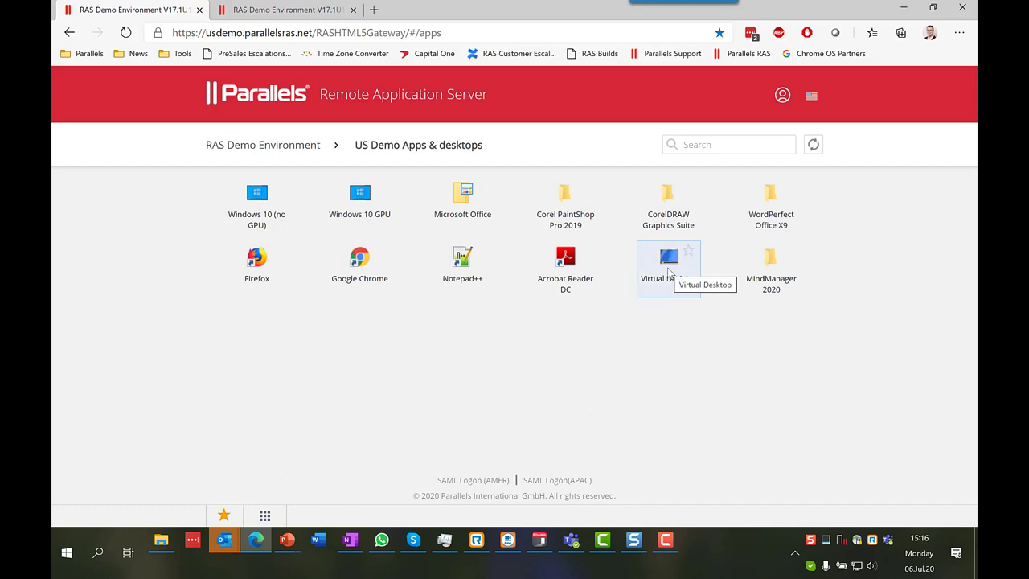
Launch Excel from the Microsoft Office folder in Parallels HTML5 Client, maximized
click(460, 214)
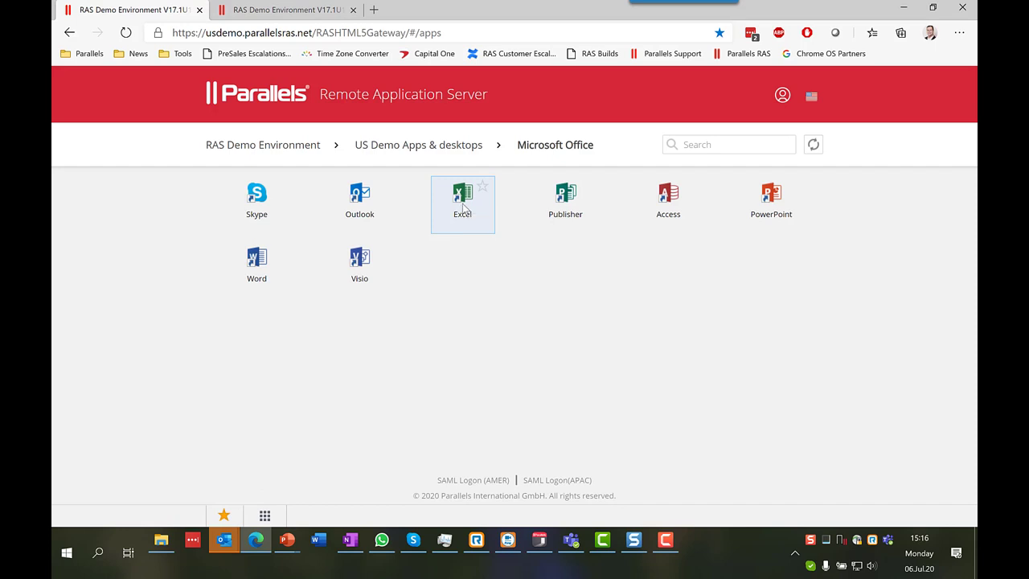
right_click(463, 208)
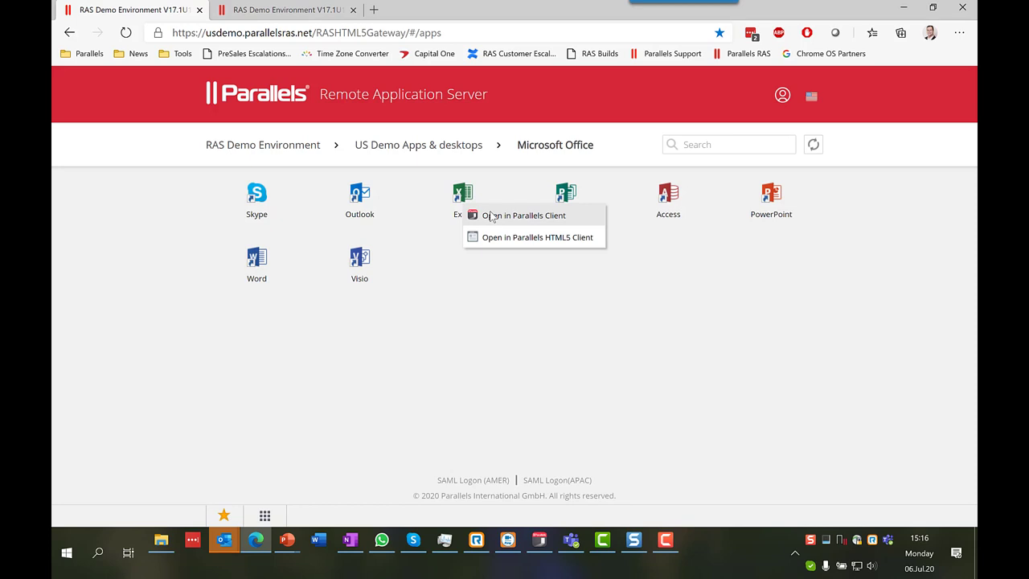
click(495, 238)
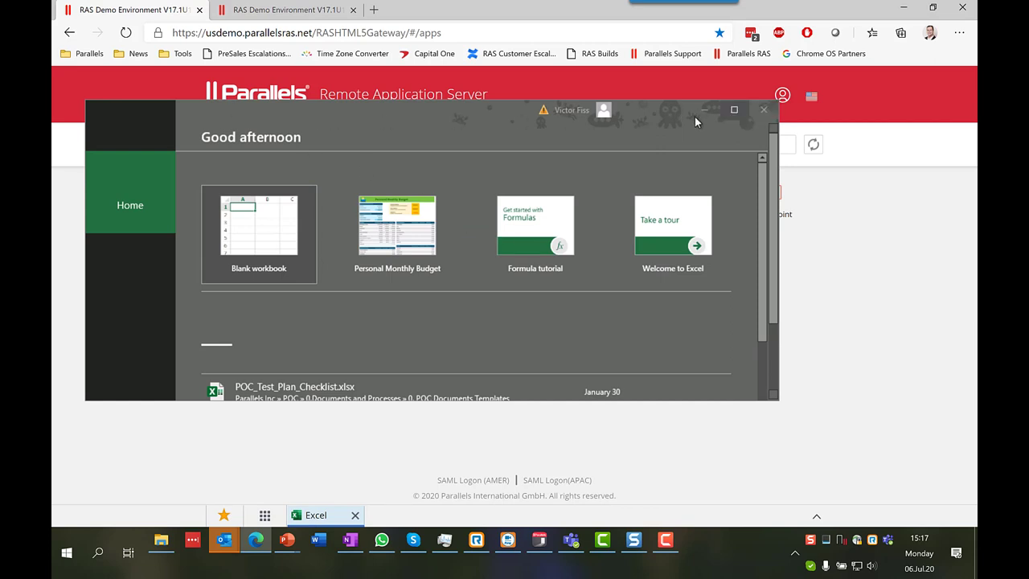
click(732, 107)
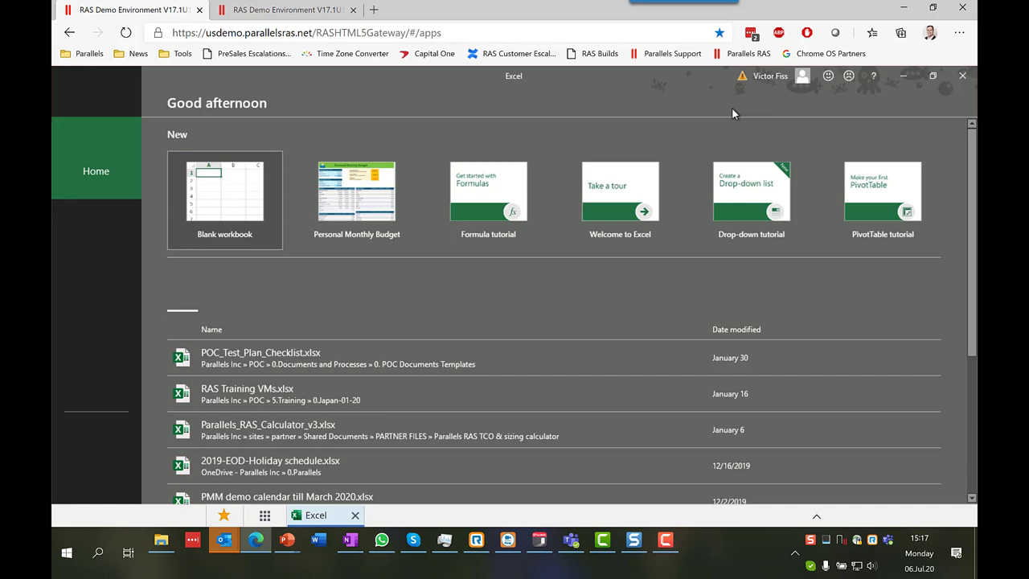
Launch Word from the Microsoft Office folder in Parallels HTML5 Client
click(265, 516)
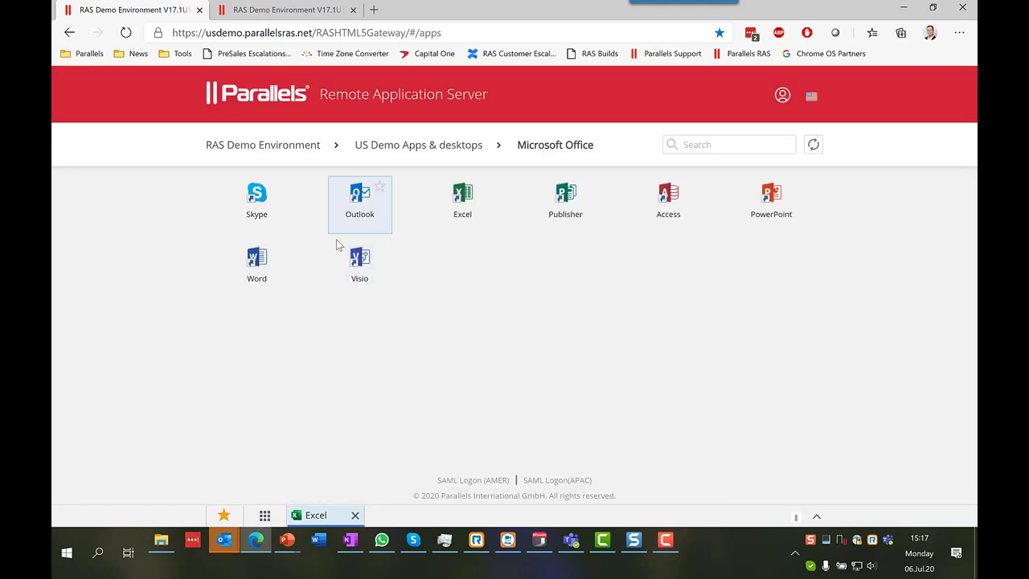
right_click(256, 272)
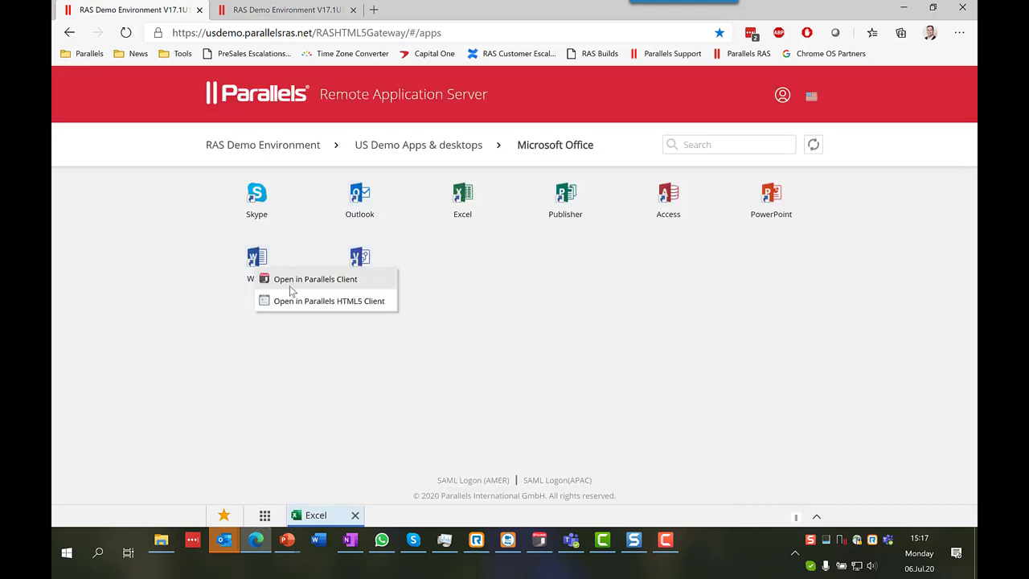
click(295, 300)
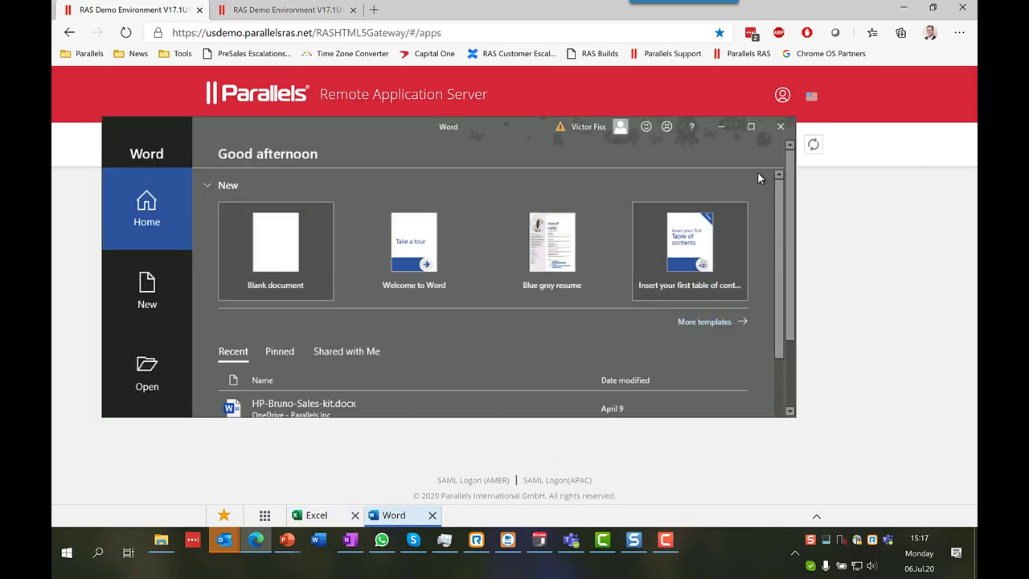
Create a maximized document from the Welcome to Word template
click(413, 240)
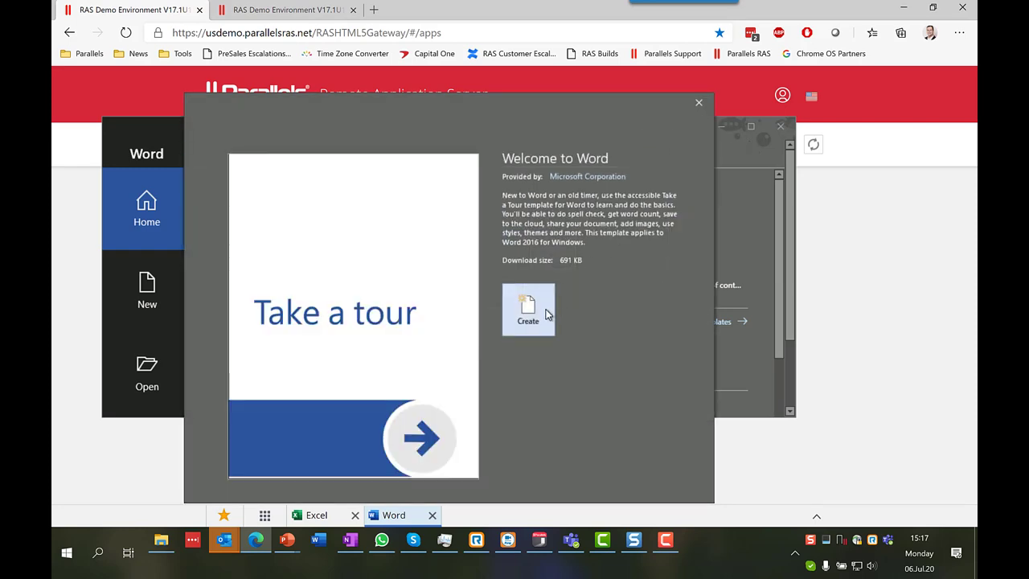
click(546, 313)
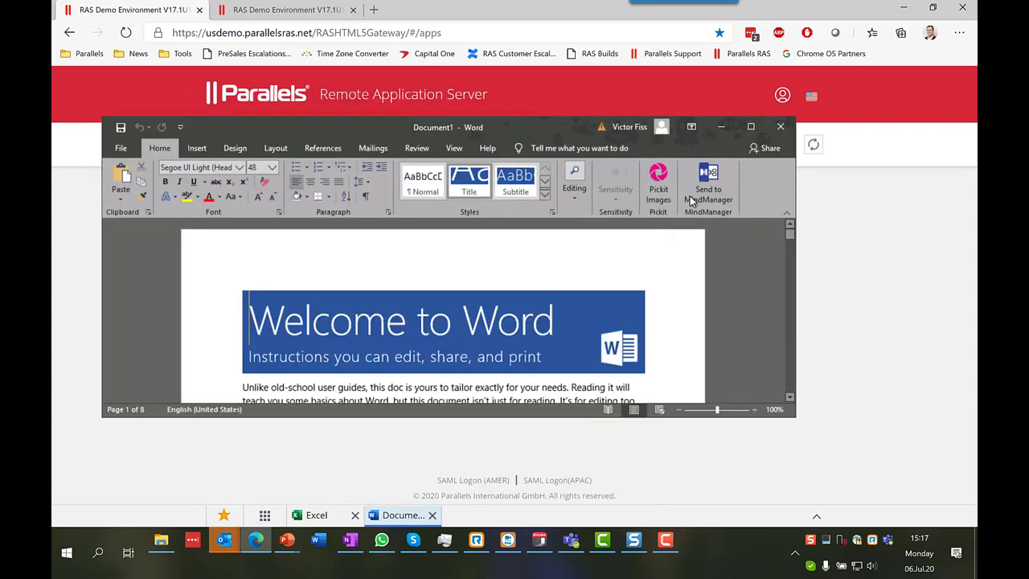
click(751, 127)
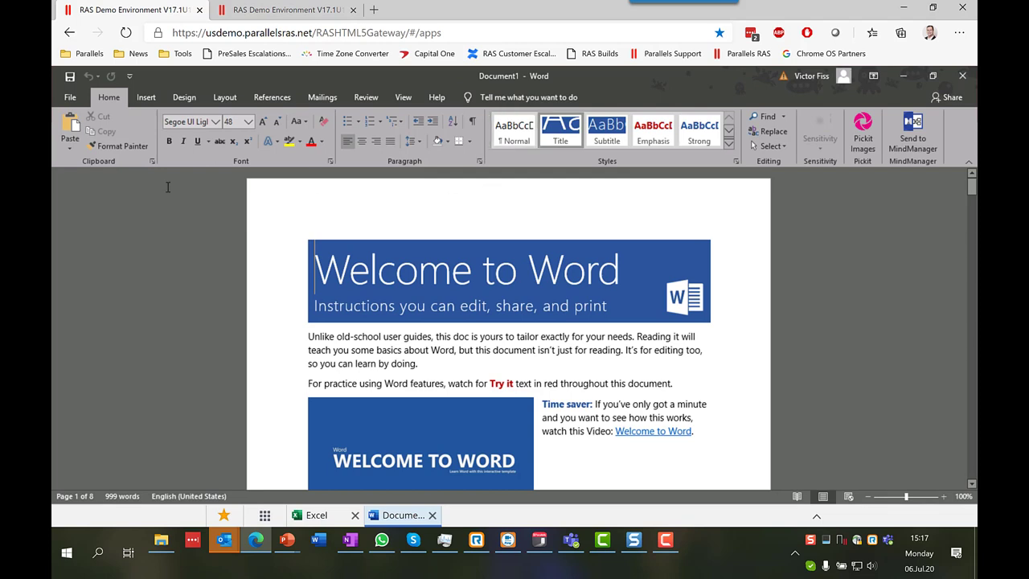
Start printing the document with the Save as PDF printer, then cancel the print
click(68, 98)
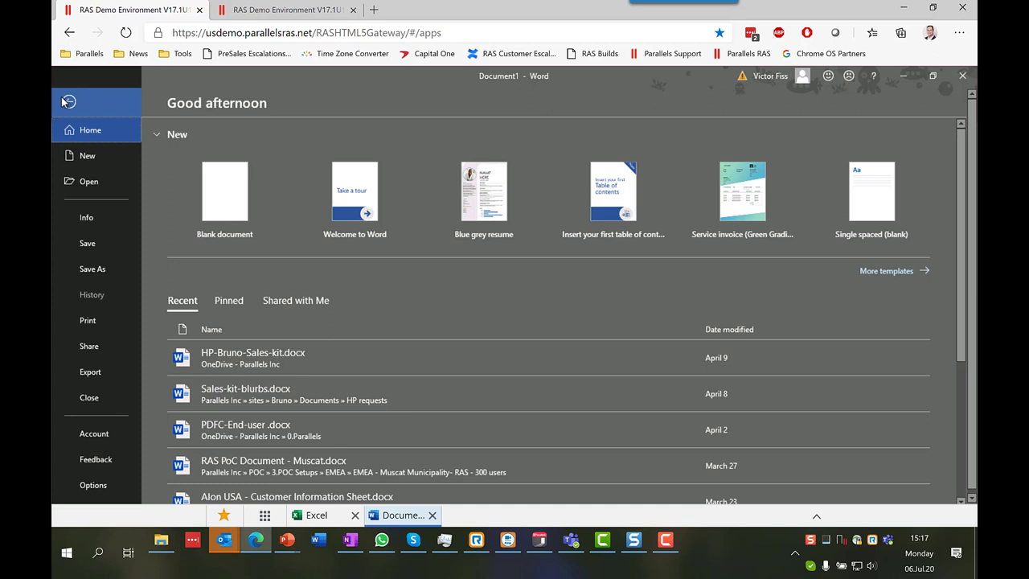
click(96, 320)
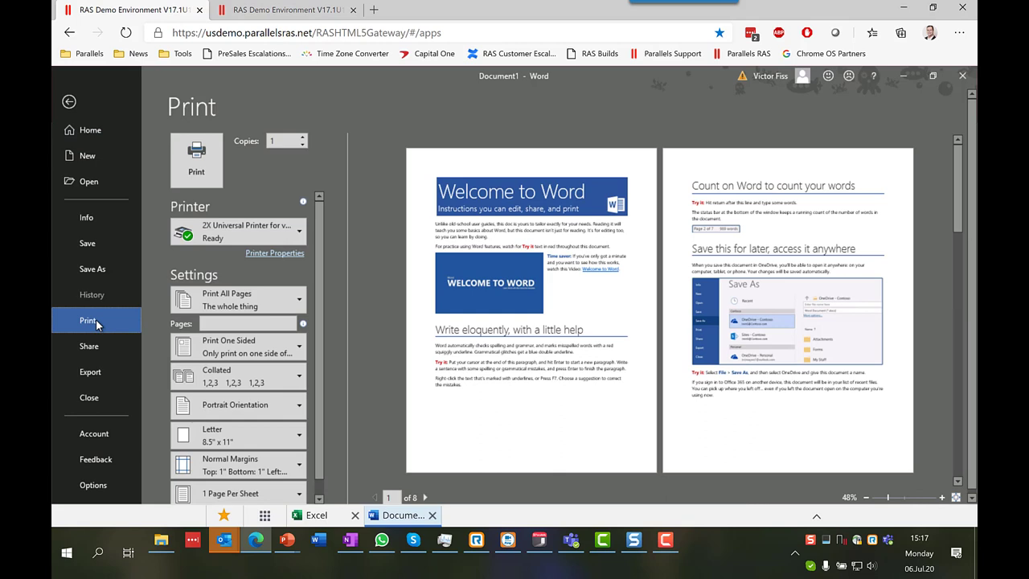
mouse_move(260, 234)
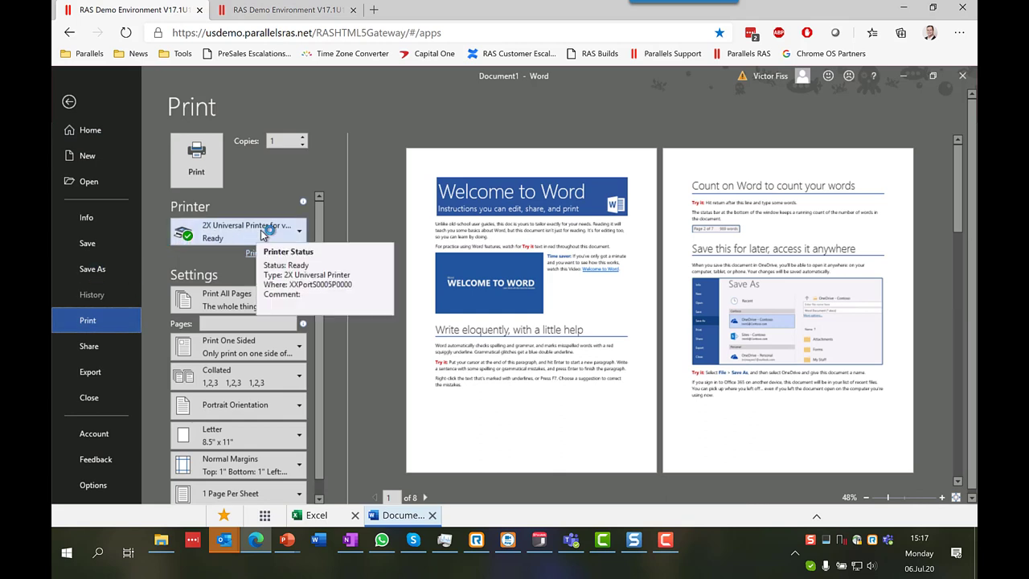
click(207, 174)
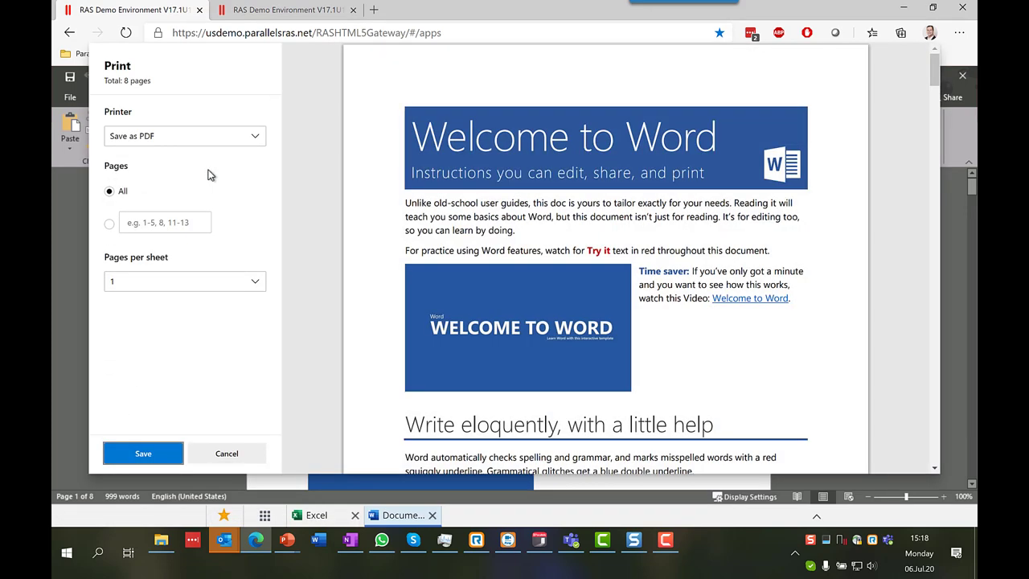
click(254, 138)
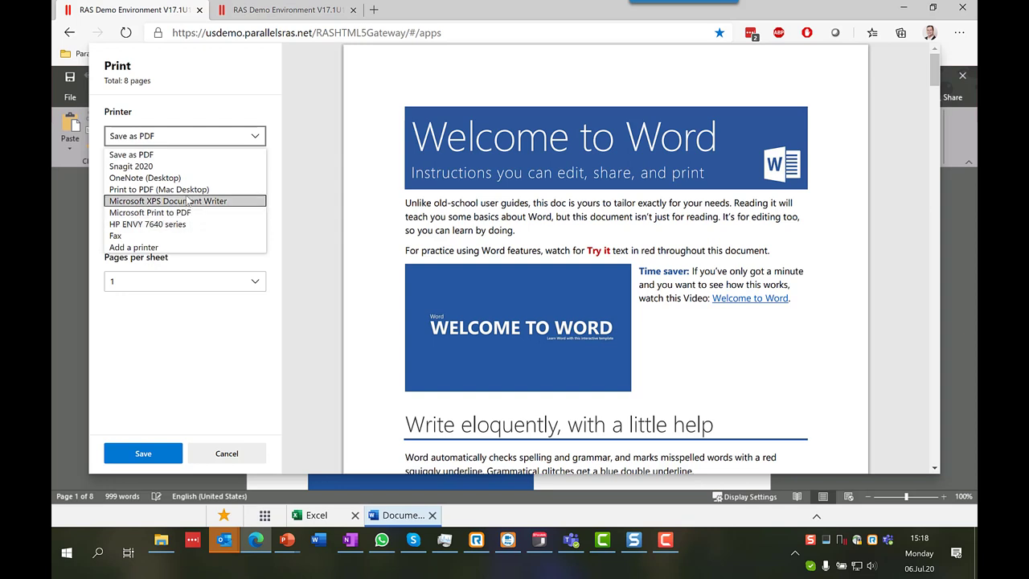
click(237, 455)
click(237, 455)
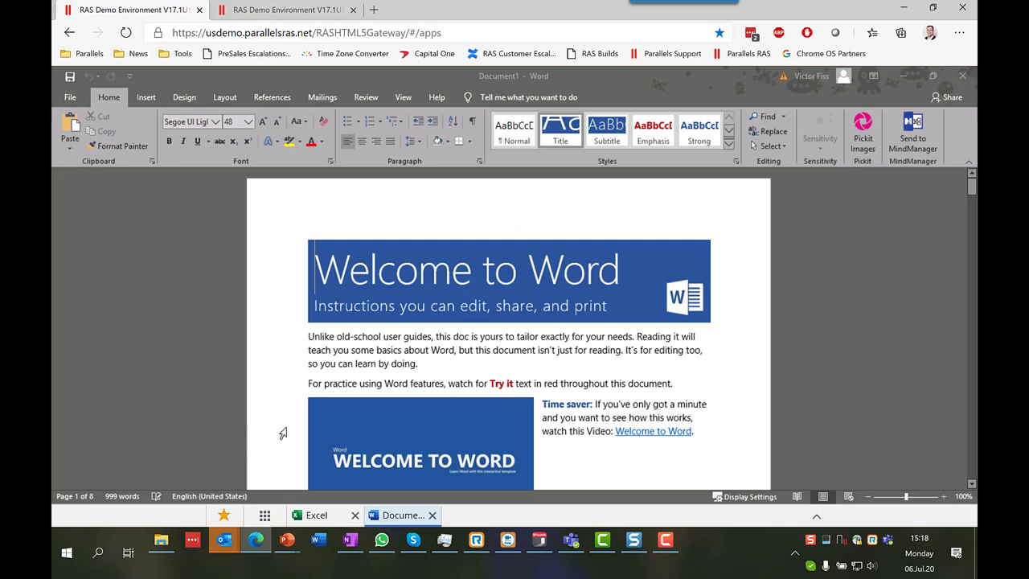
Upload RAS Intro and Architecture.pdf from local Downloads into the session's Downloads folder
click(817, 520)
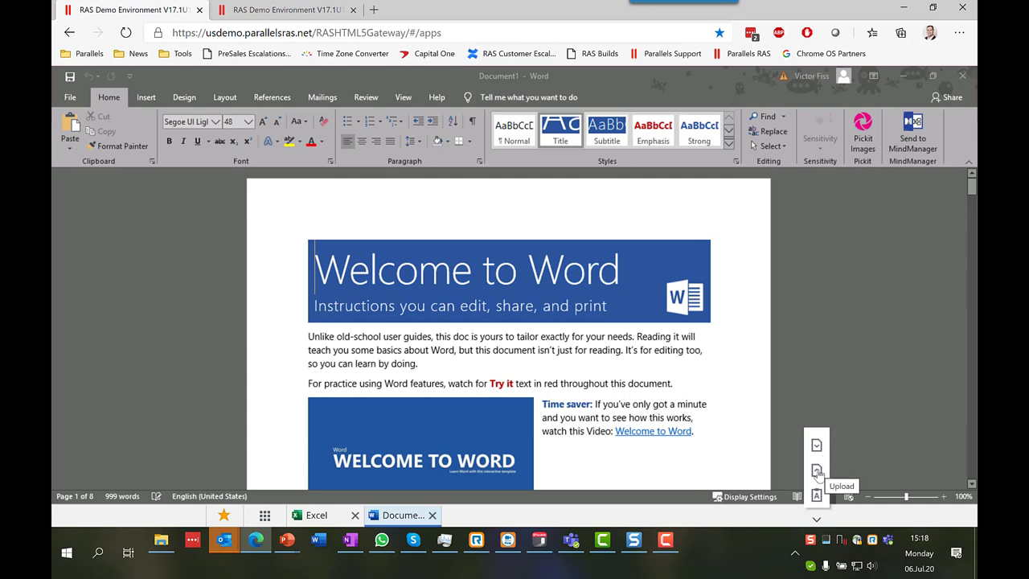
click(817, 471)
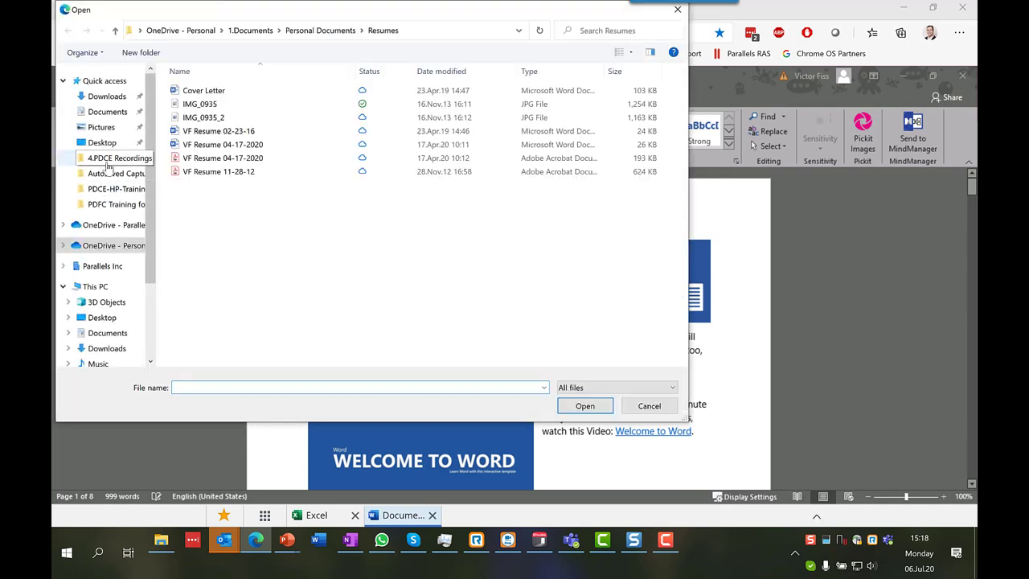
click(103, 95)
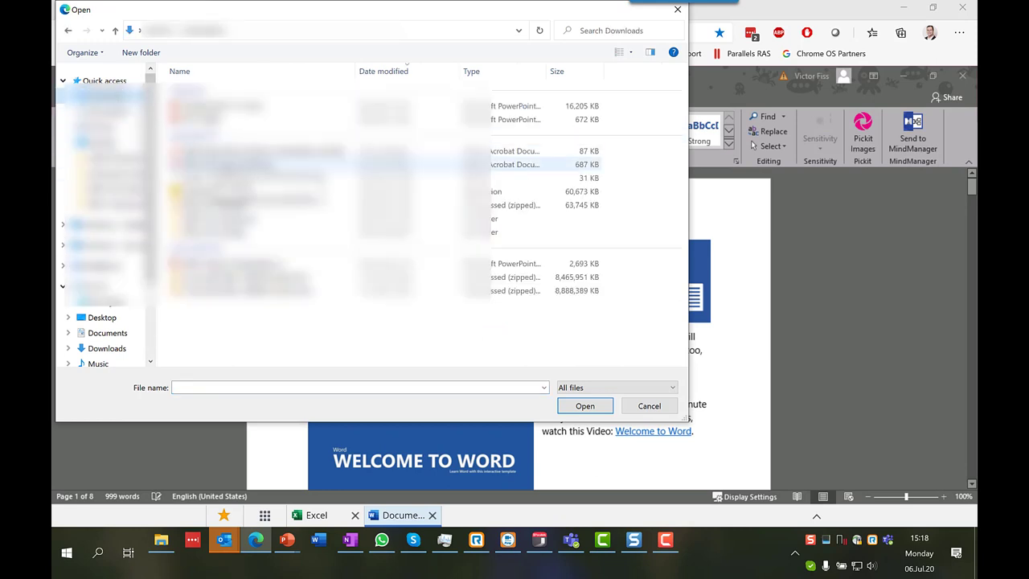
click(281, 164)
click(585, 406)
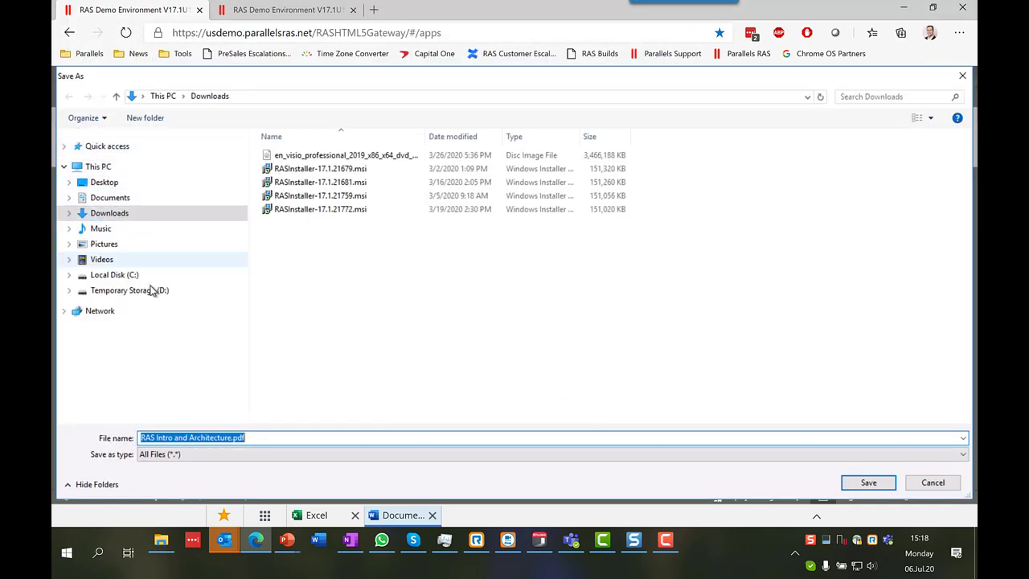
click(875, 484)
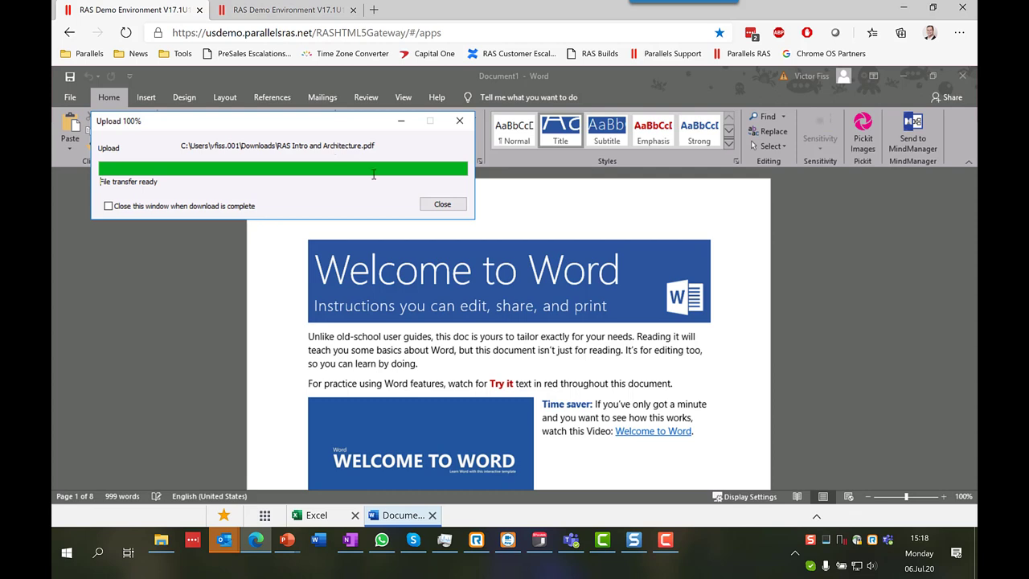
click(442, 204)
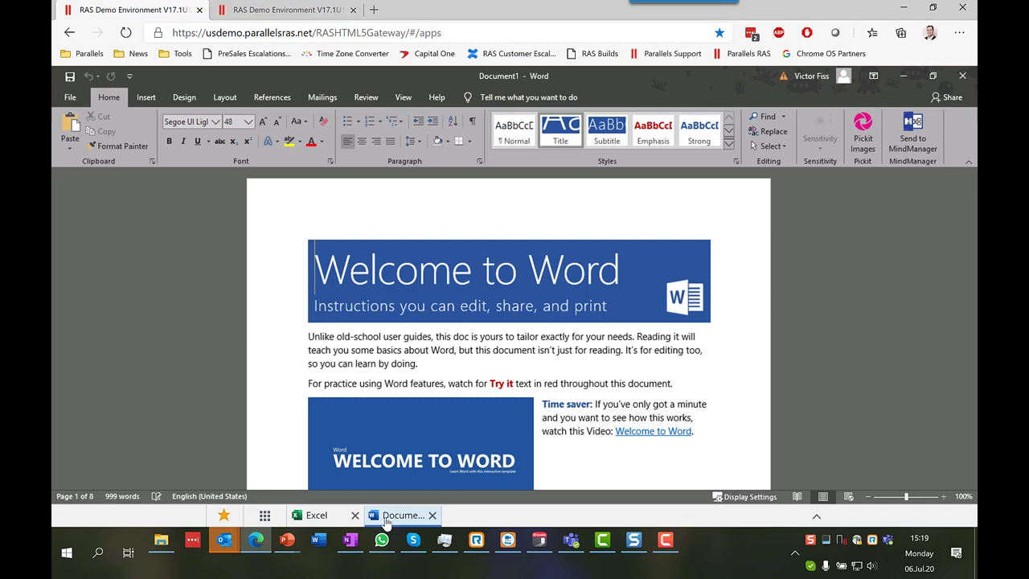
Relaunch Excel from the Microsoft Office folder in Parallels Client and bring its start screen forward
click(264, 514)
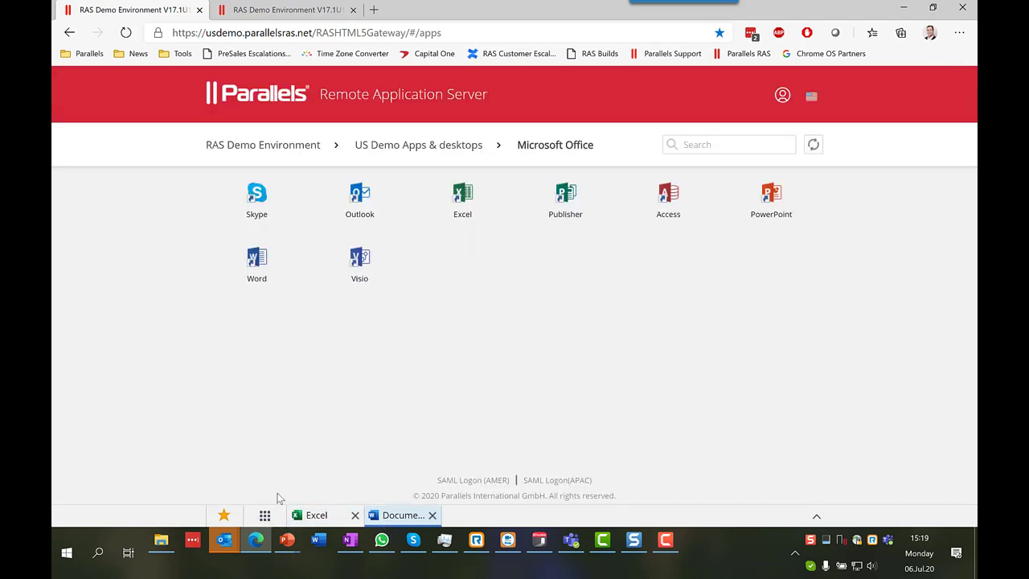
click(470, 214)
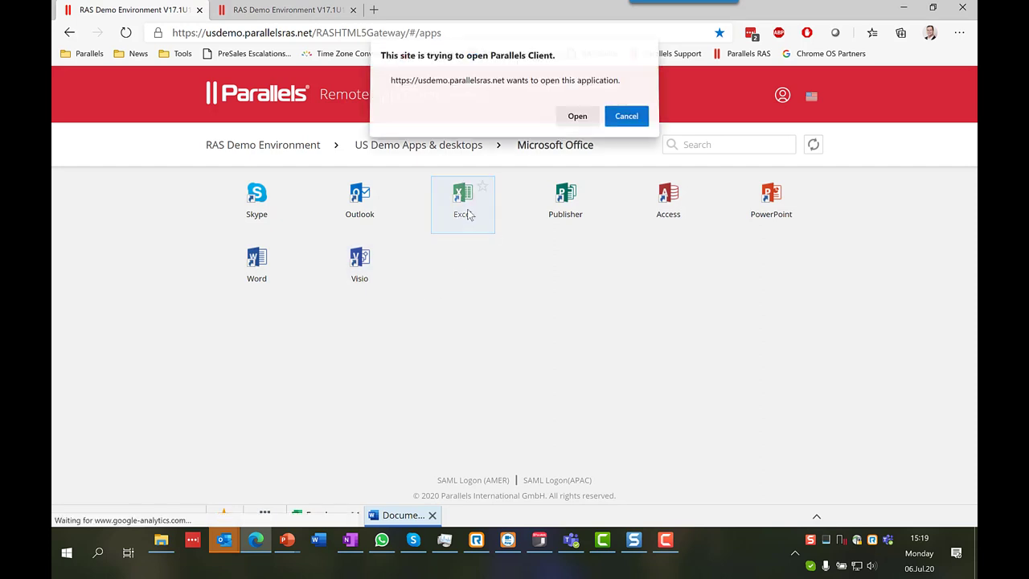
click(576, 119)
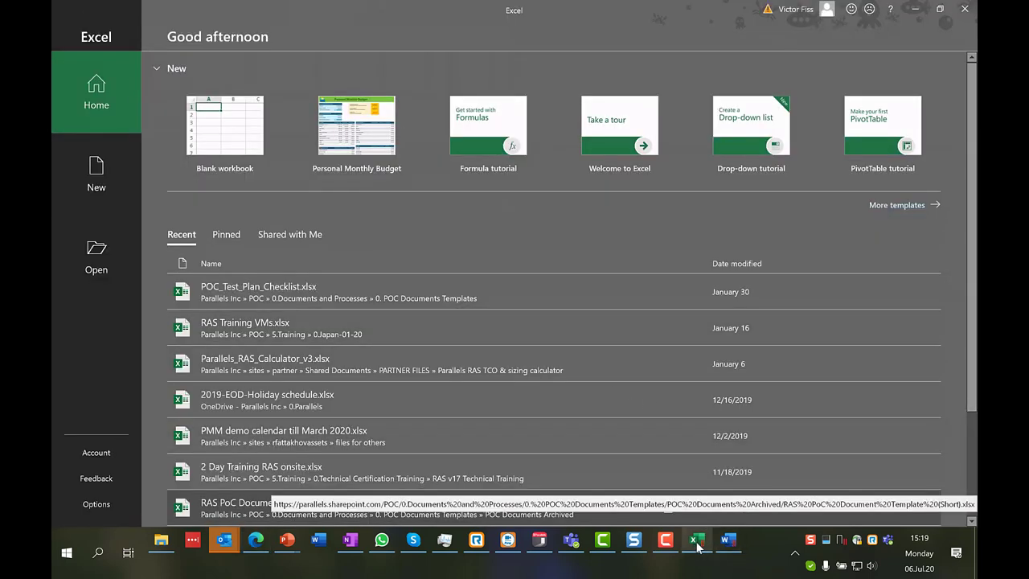
mouse_move(697, 547)
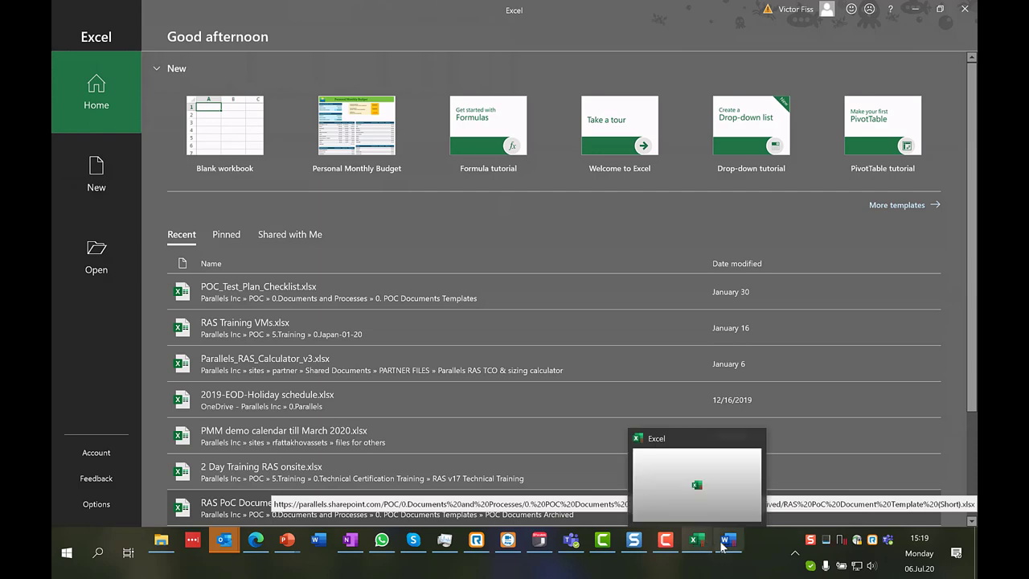
click(729, 542)
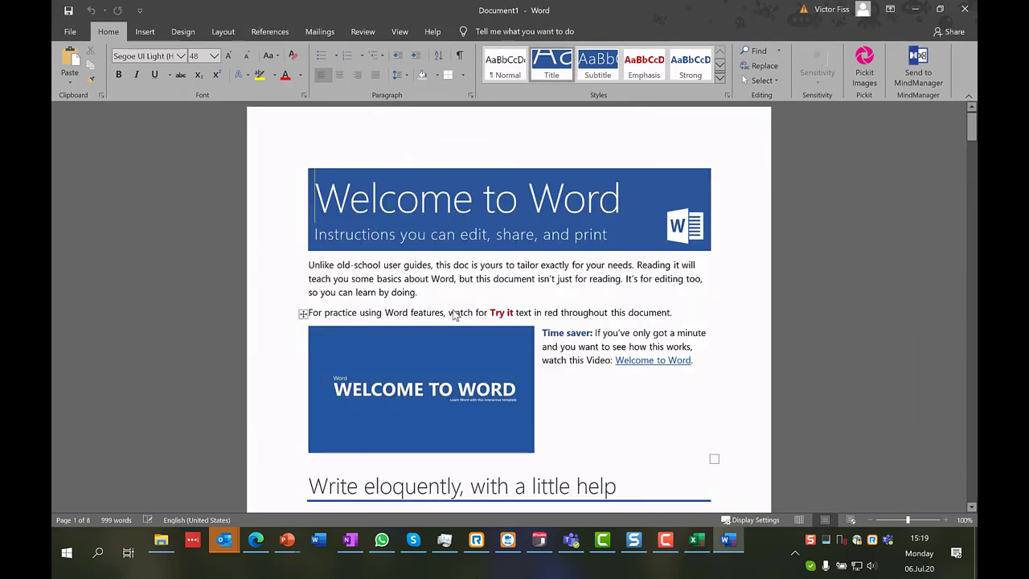
click(696, 540)
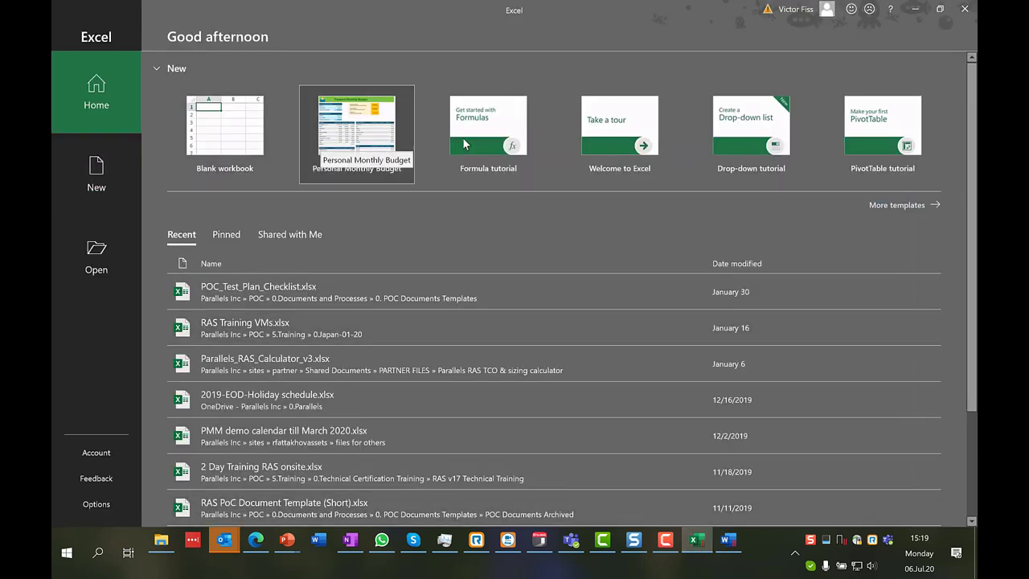
Create a workbook from the Personal Monthly Budget template, then minimize Excel
click(362, 148)
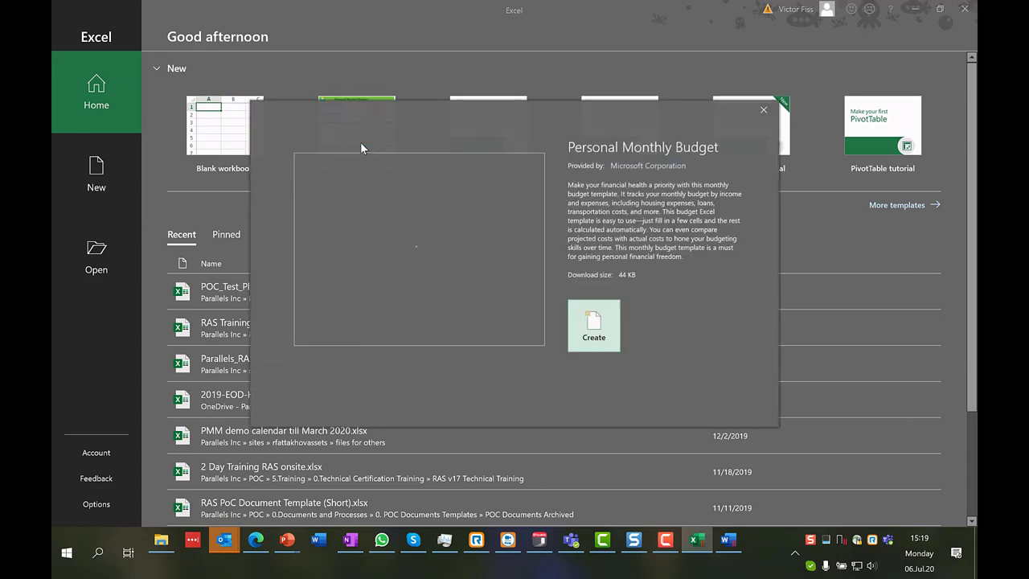
click(591, 338)
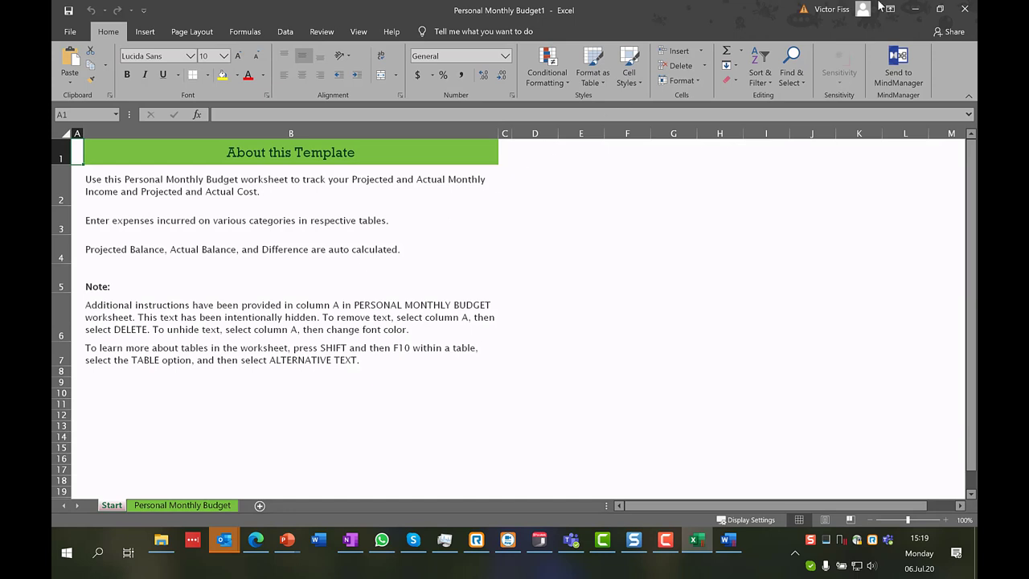
click(921, 12)
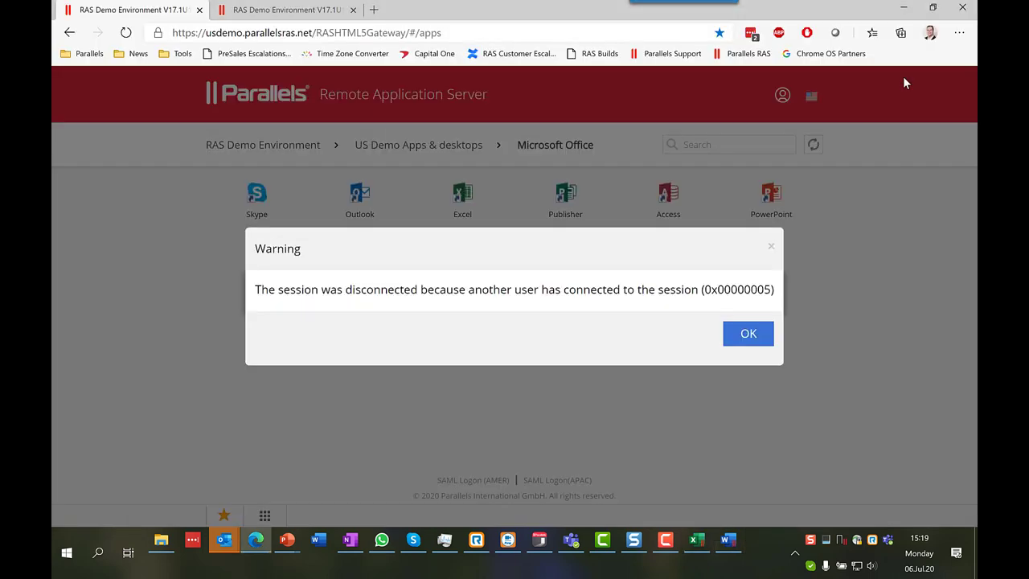
Dismiss the disconnection warning, return to US Demo Apps & desktops, and show Virtual Desktop's launch options
click(759, 348)
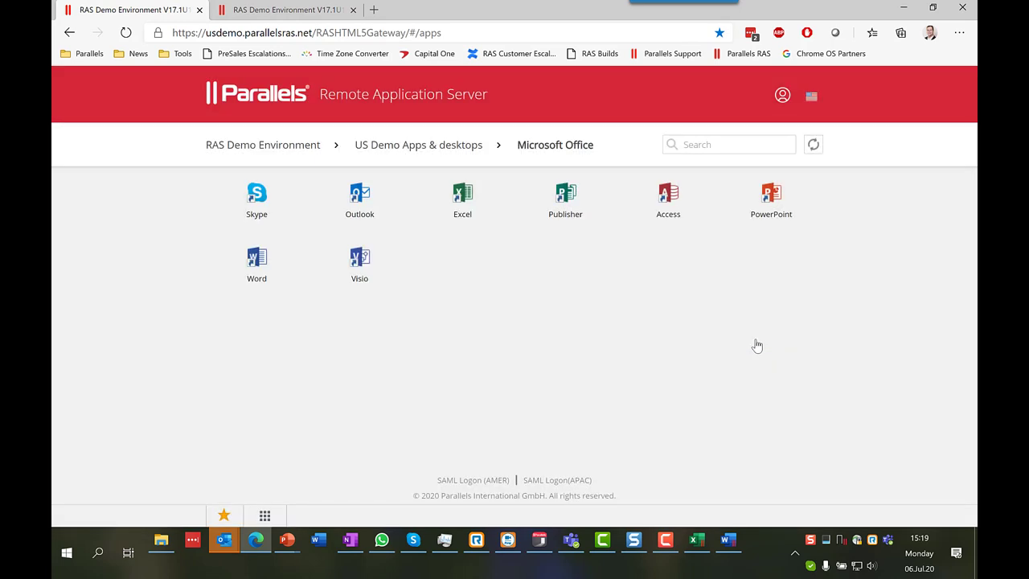
click(405, 150)
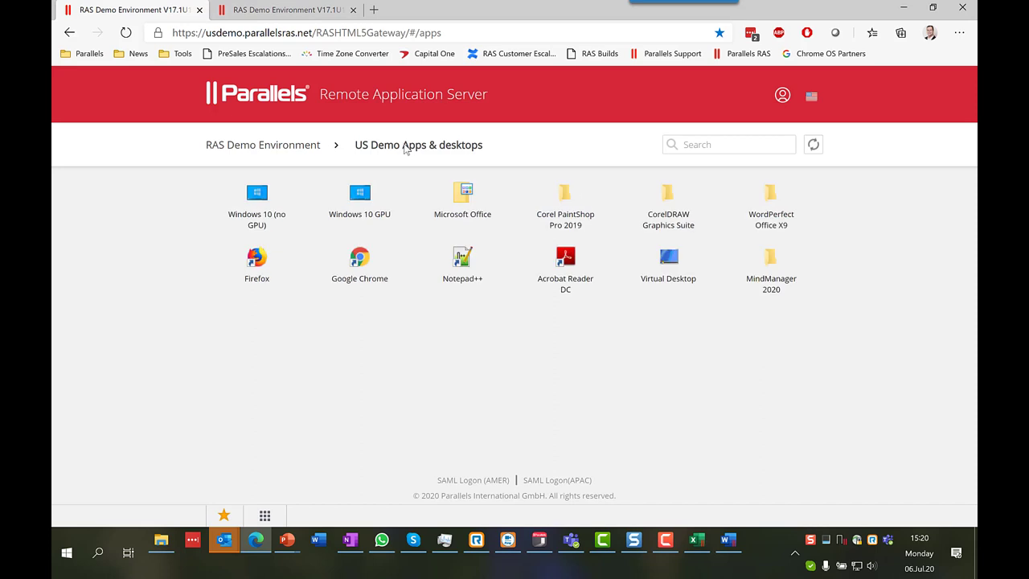
click(669, 267)
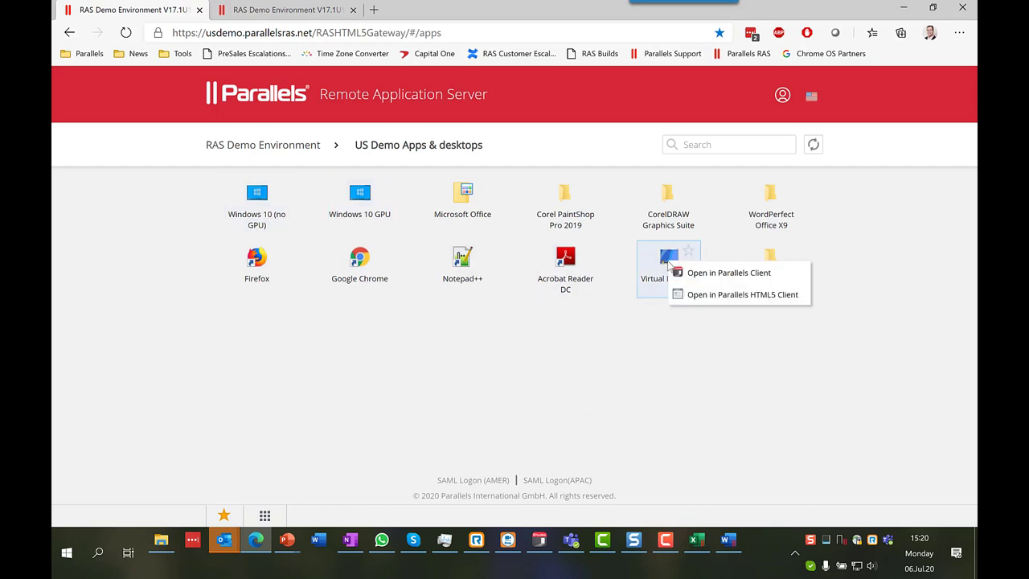
Run Virtual Desktop in Parallels HTML5 Client full screen, cancel the Shutdown Event Tracker, and minimize the remote client
click(720, 295)
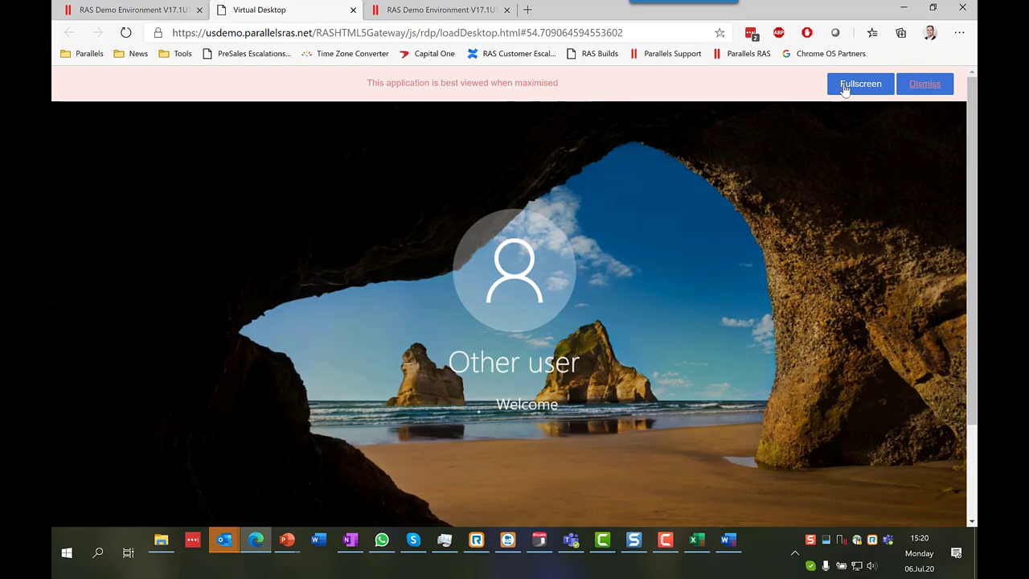
click(845, 85)
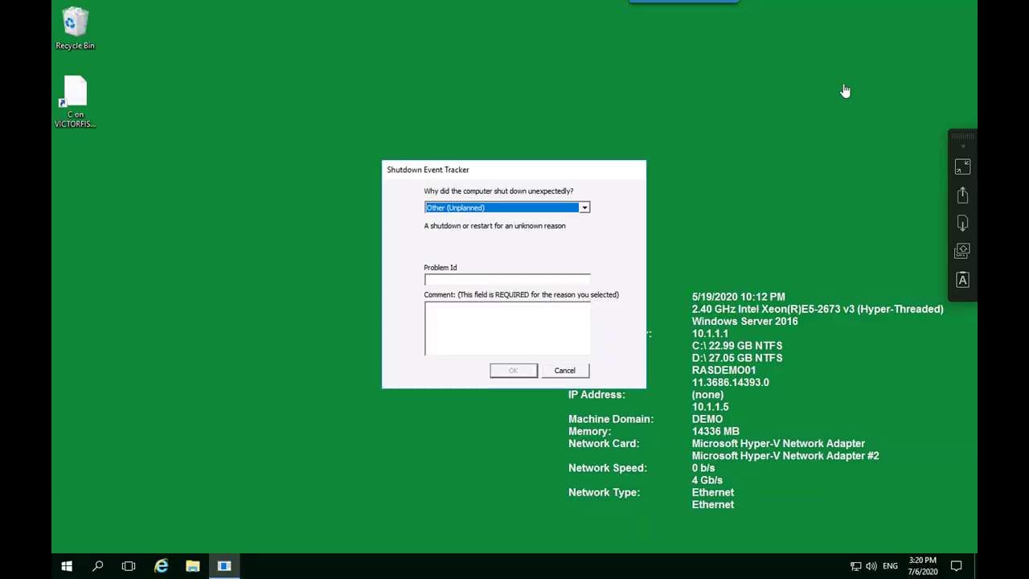
click(563, 370)
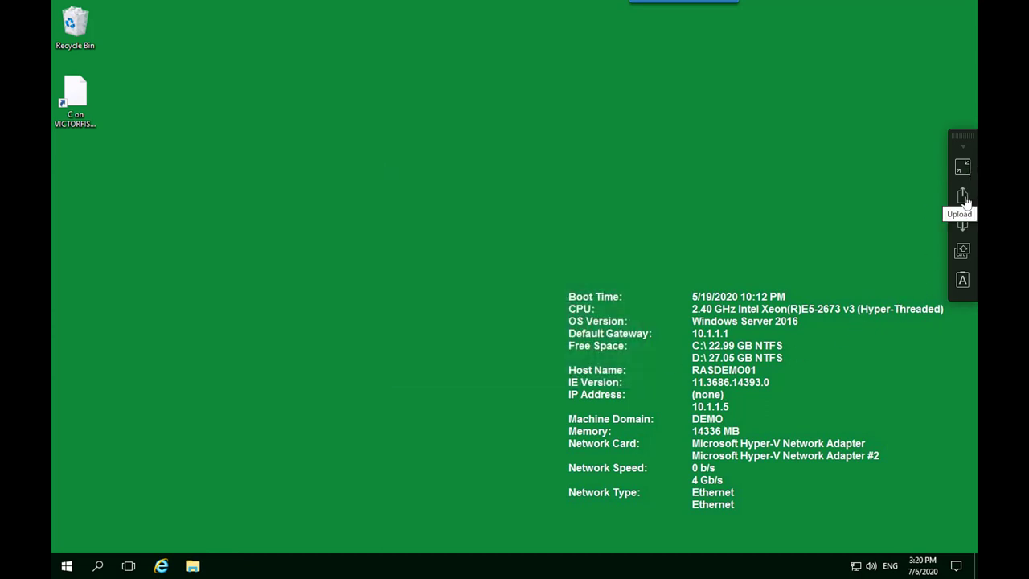
click(964, 252)
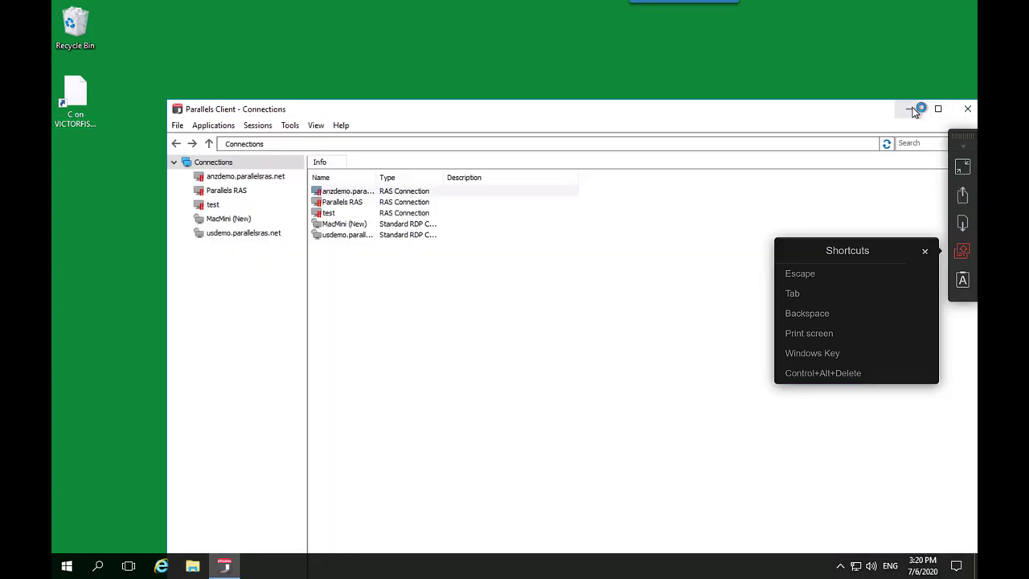
click(908, 108)
click(964, 167)
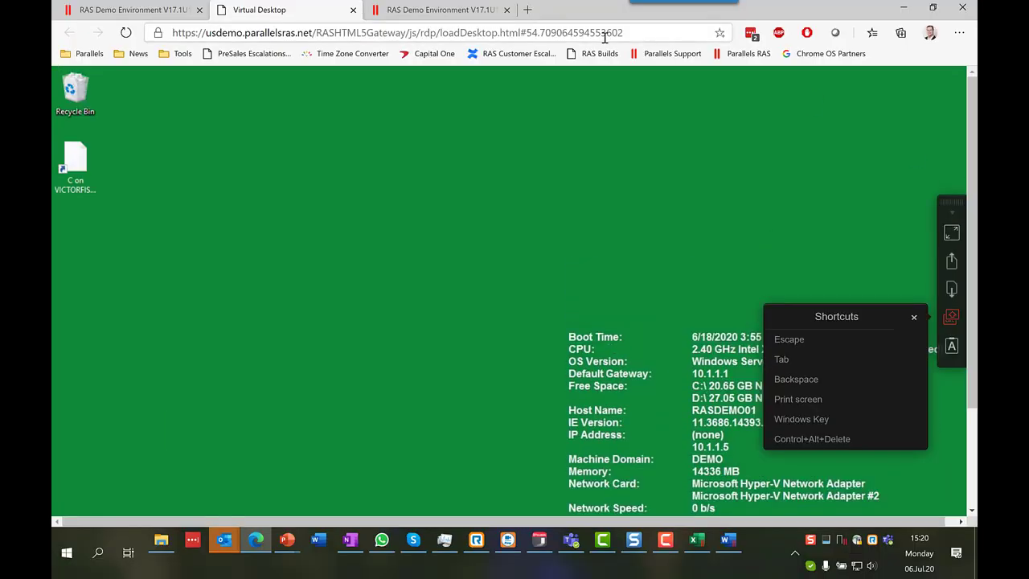
Launch Virtual Desktop from the portal in the installed Parallels Client
click(133, 10)
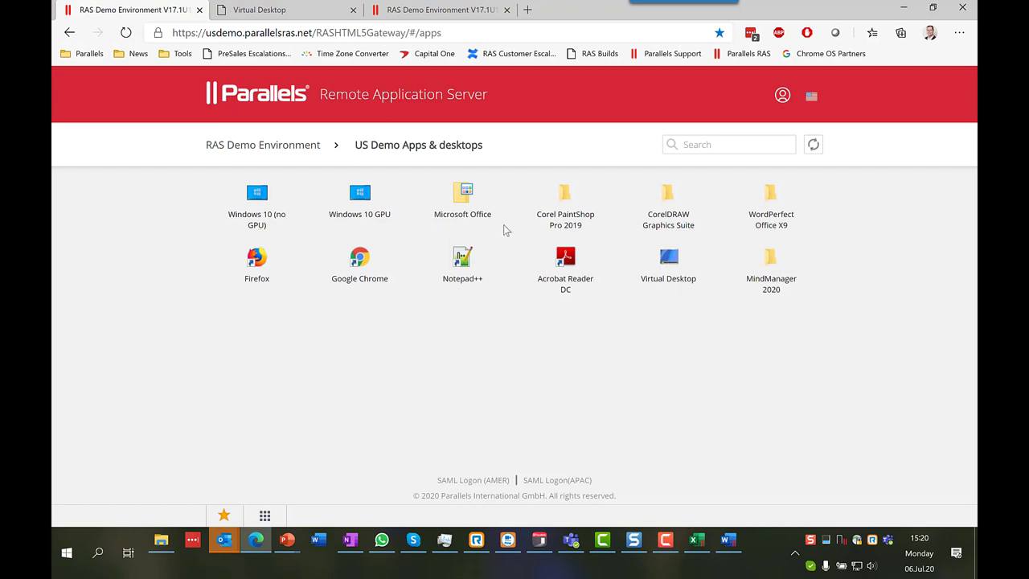
click(679, 274)
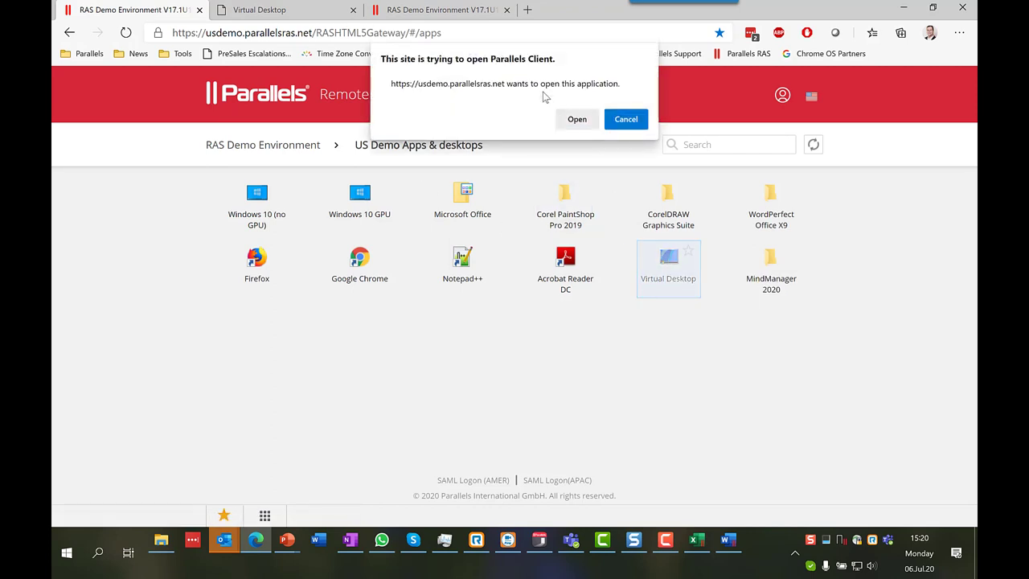
click(577, 119)
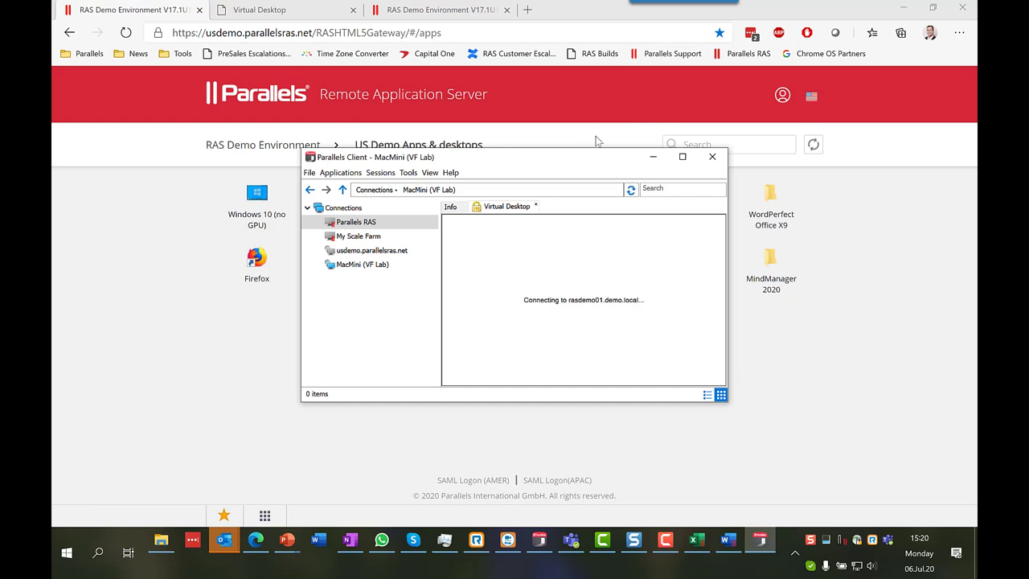
click(666, 158)
click(756, 538)
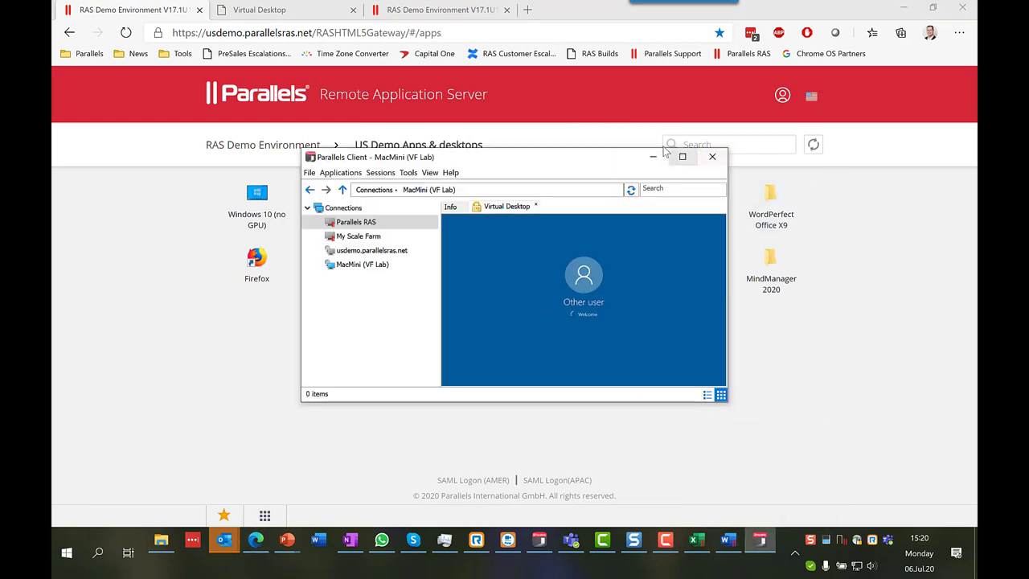
Disembed the Virtual Desktop session from the launcher into its own window
right_click(383, 225)
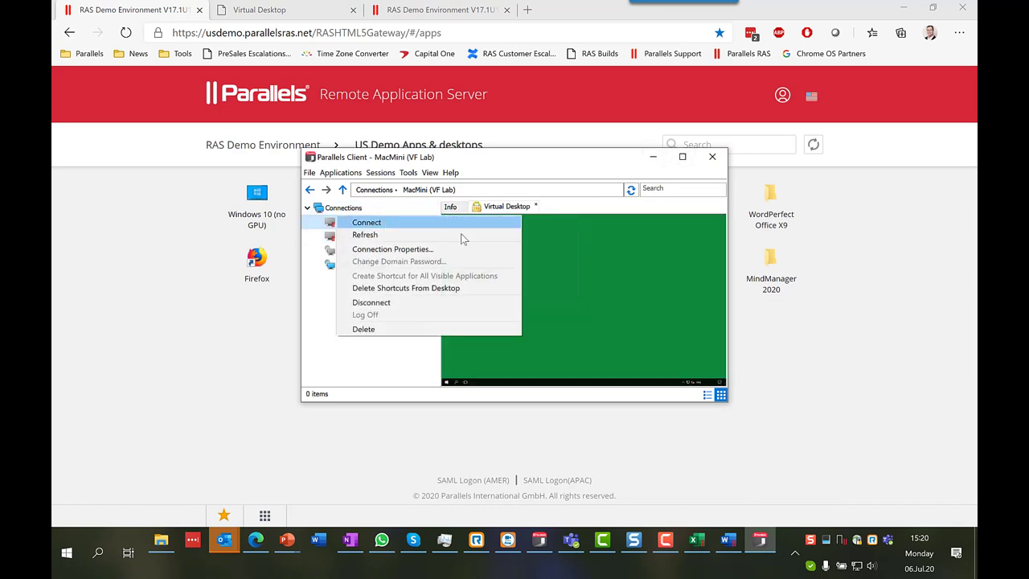
right_click(519, 209)
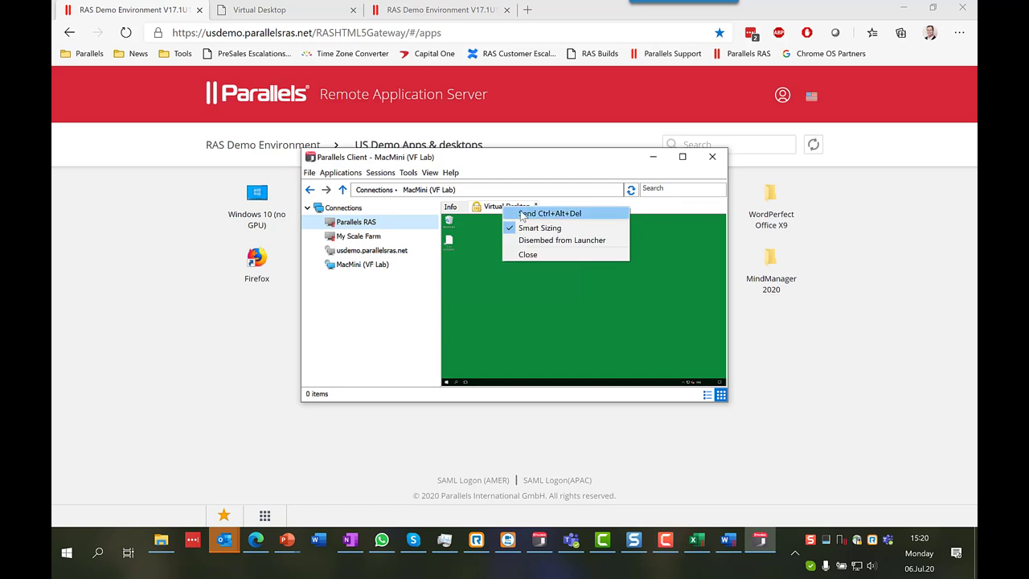
click(587, 240)
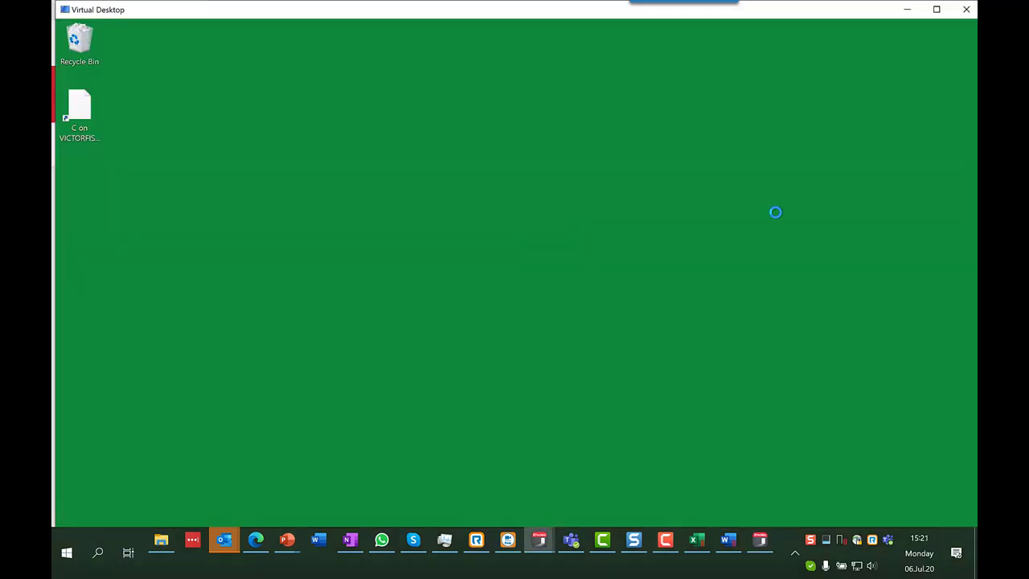
Maximize the Virtual Desktop session window, then minimize it from the connection bar
click(937, 10)
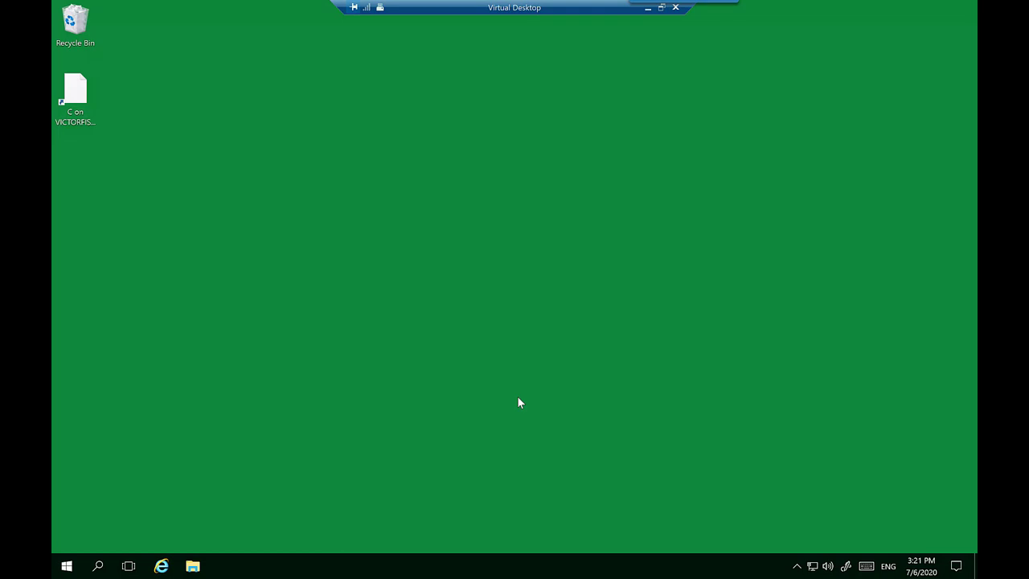
click(651, 11)
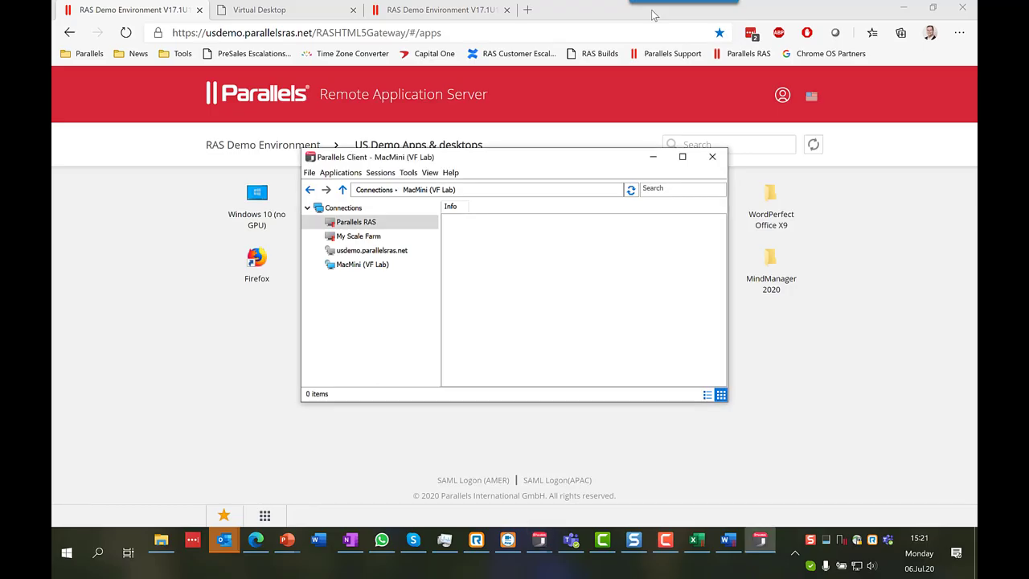
Launch USA - RAS Management from RAS Demo Environment in Parallels Client, dismiss the error, and connect
click(652, 155)
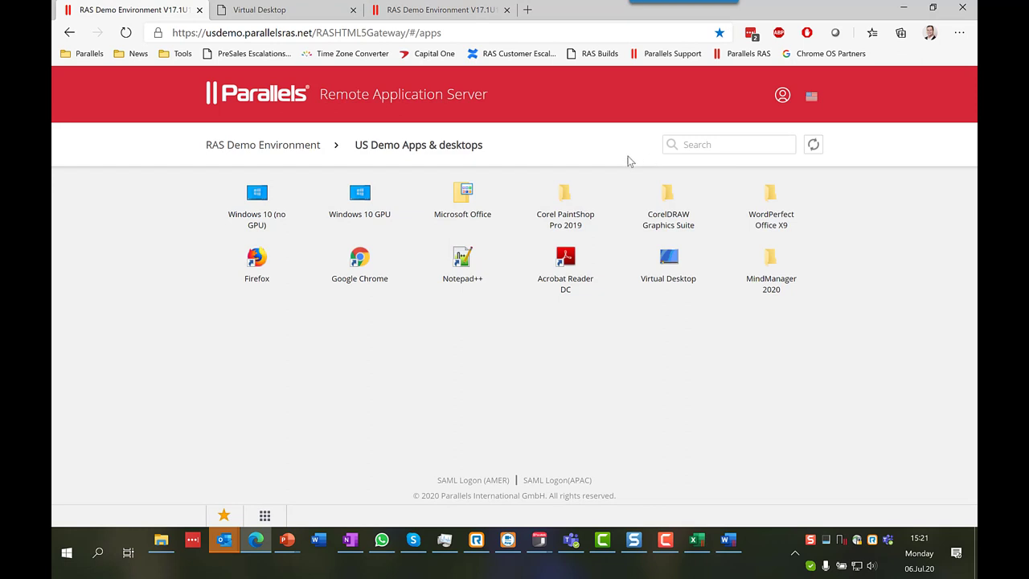
click(241, 151)
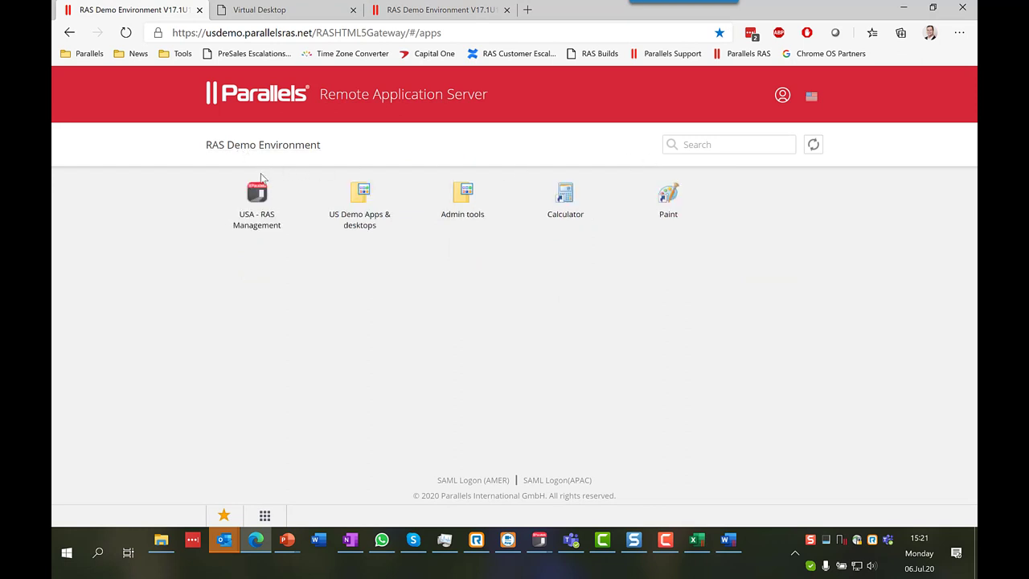
right_click(252, 201)
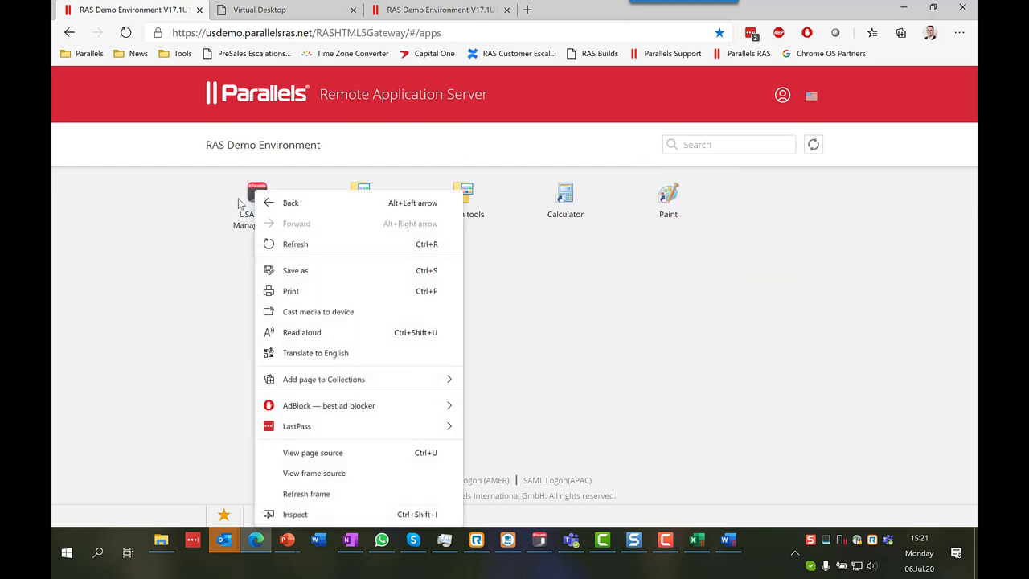
click(207, 197)
right_click(266, 201)
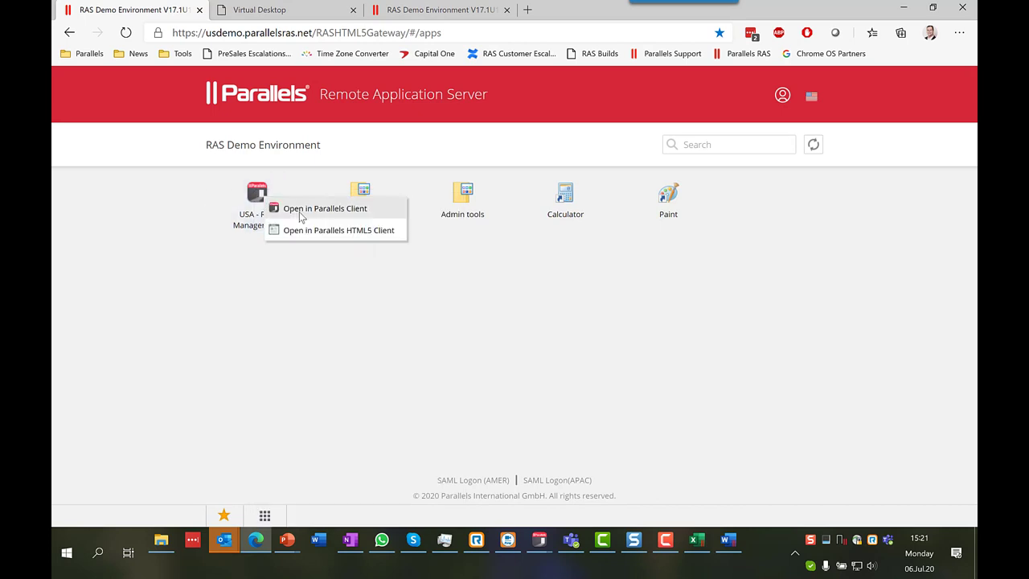
click(331, 232)
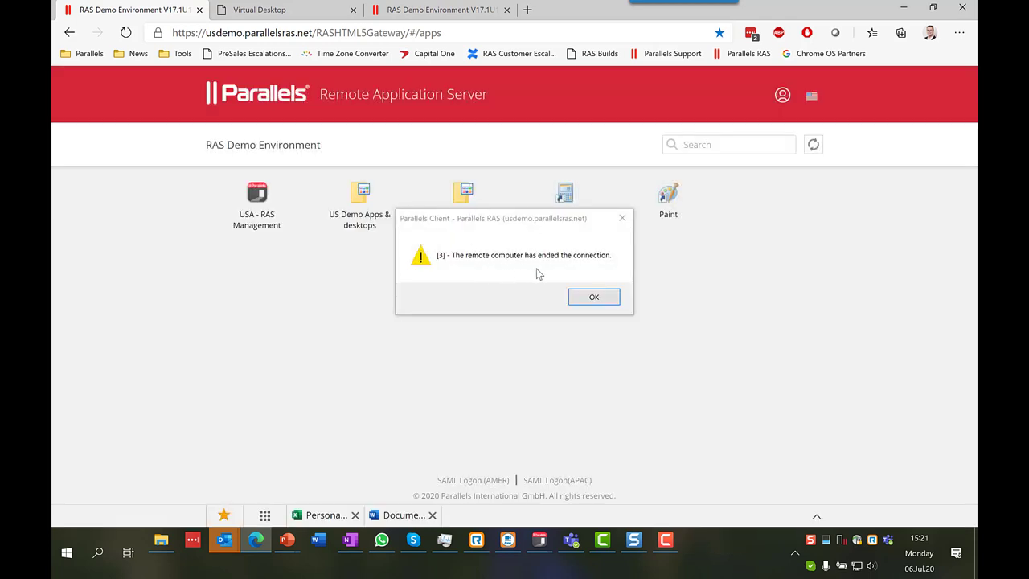
click(592, 298)
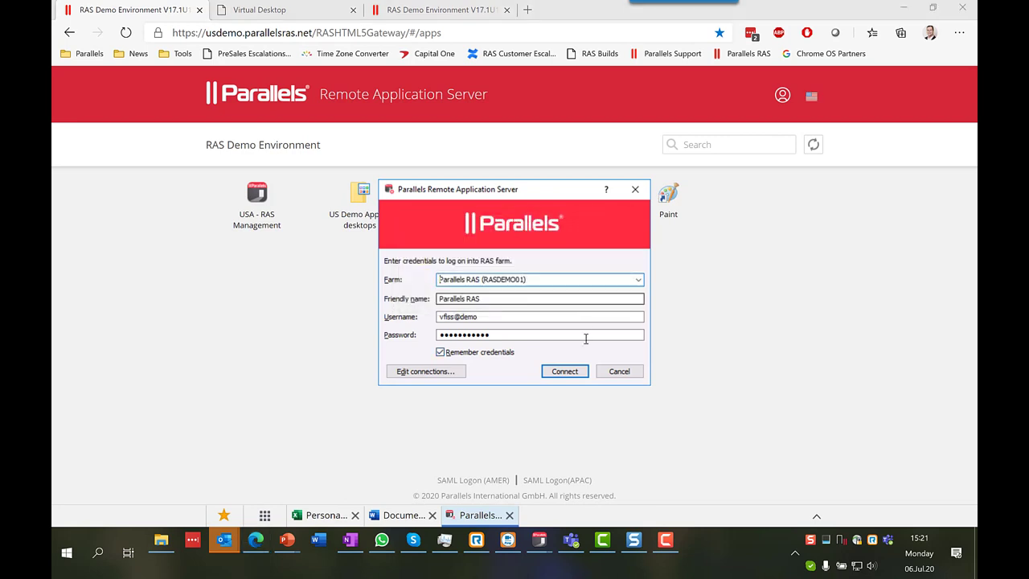
click(578, 371)
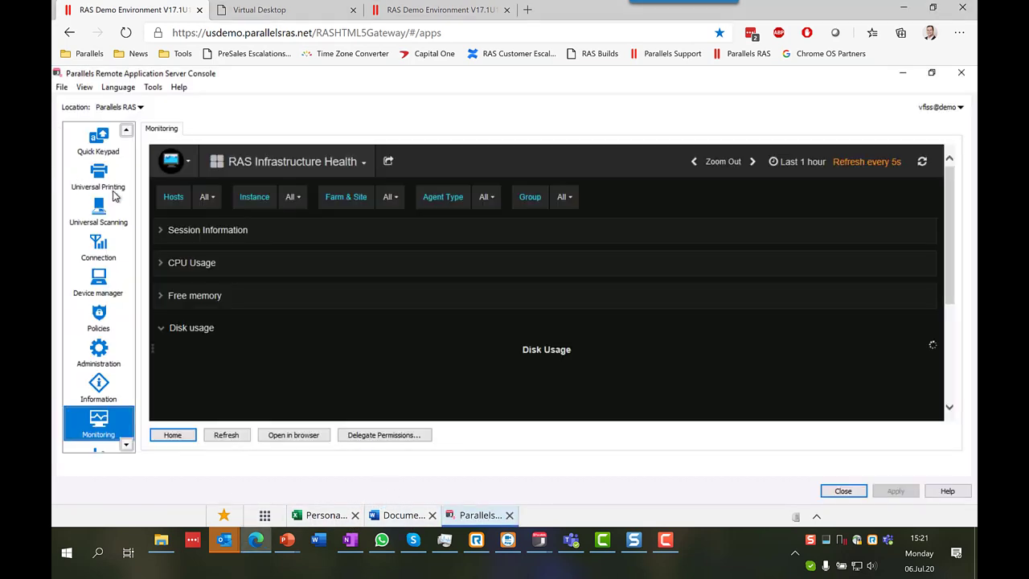
Go from Start to Farm and select 'Site - Parallels RAS' to see server status, CPU and RAM
scroll(113, 196, up, 3)
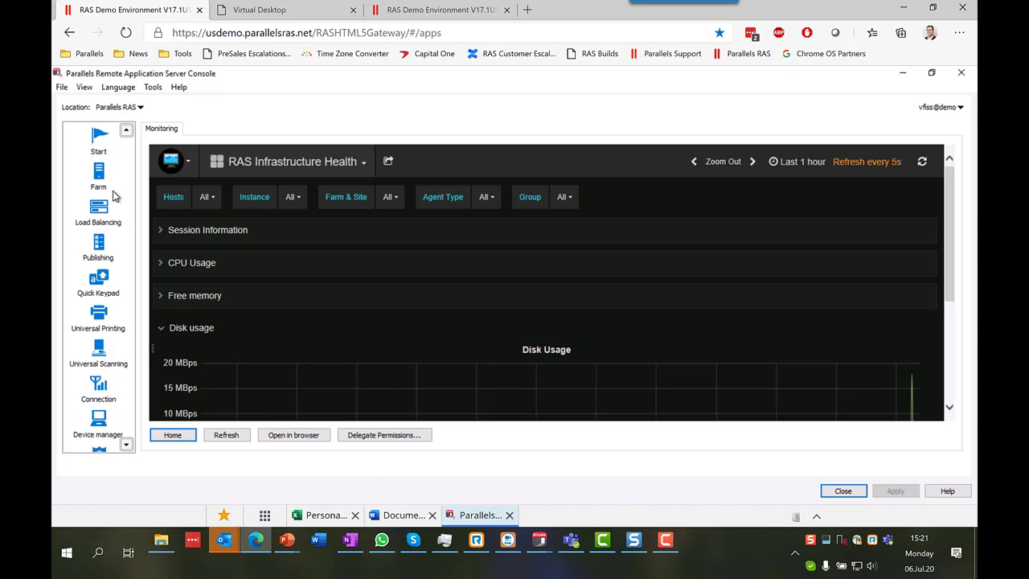
click(102, 148)
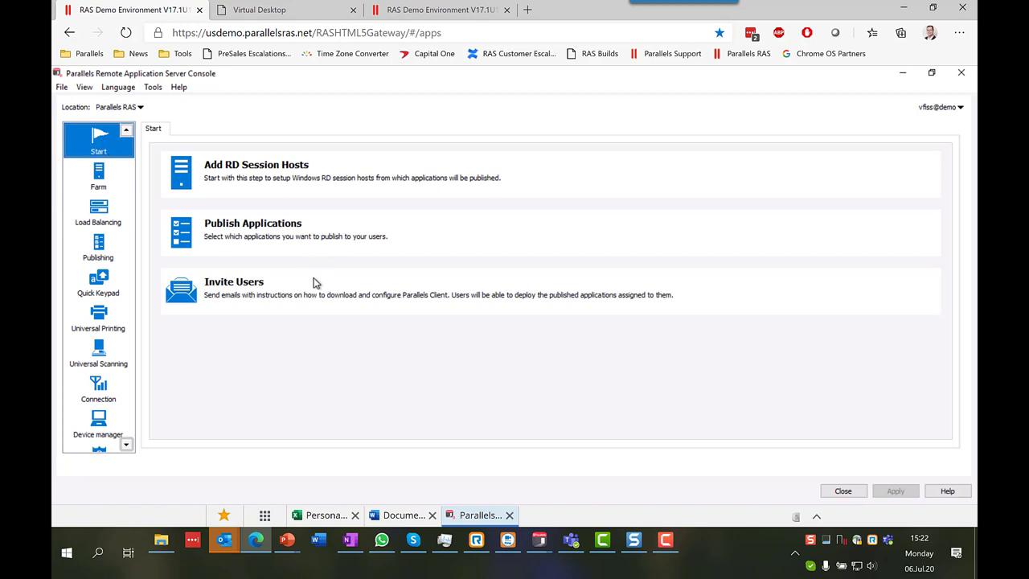
click(99, 196)
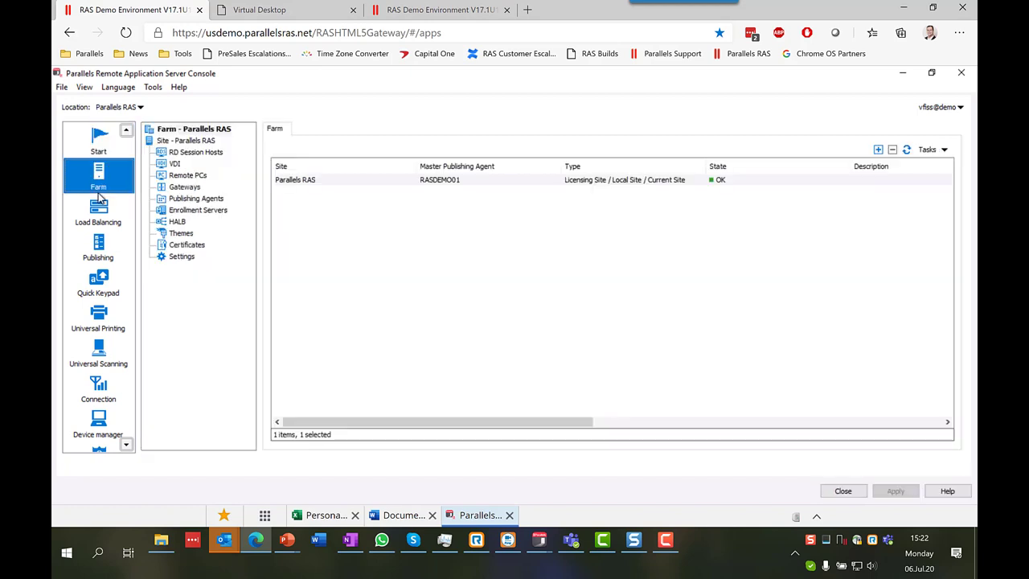
click(196, 142)
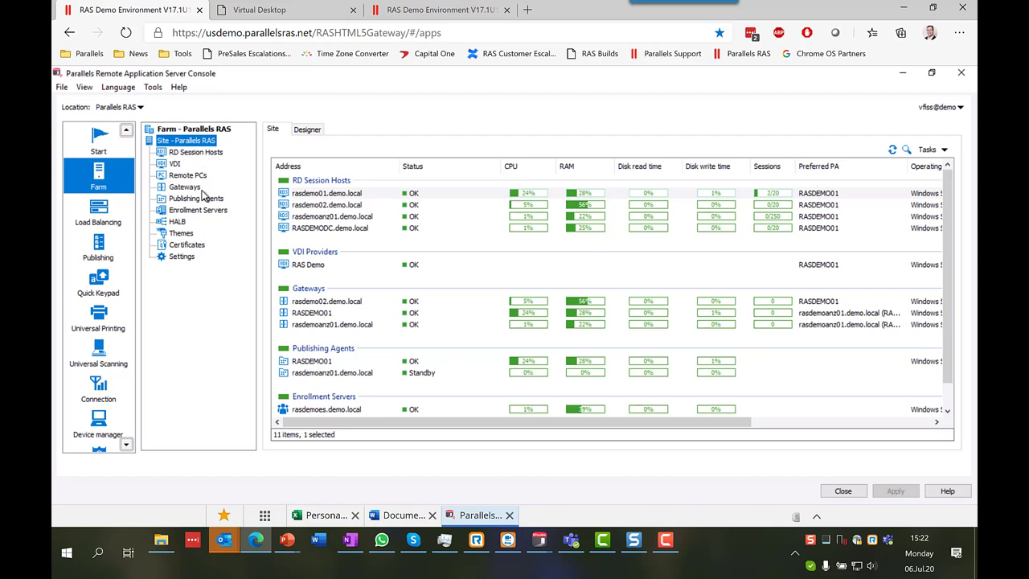
List the four RD Session Hosts and review rasdemo01's 46 published resources before closing the list
click(212, 153)
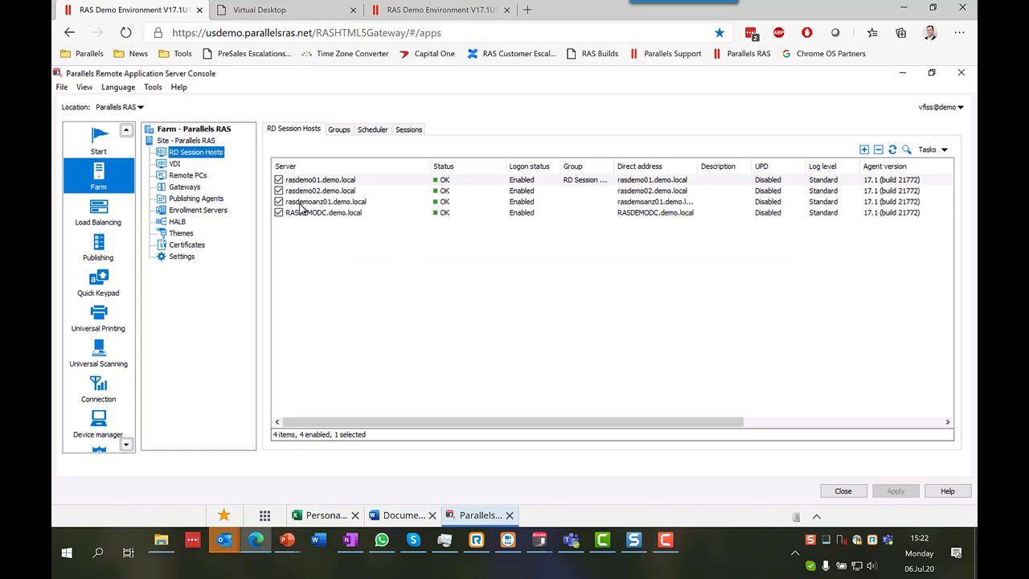
right_click(315, 183)
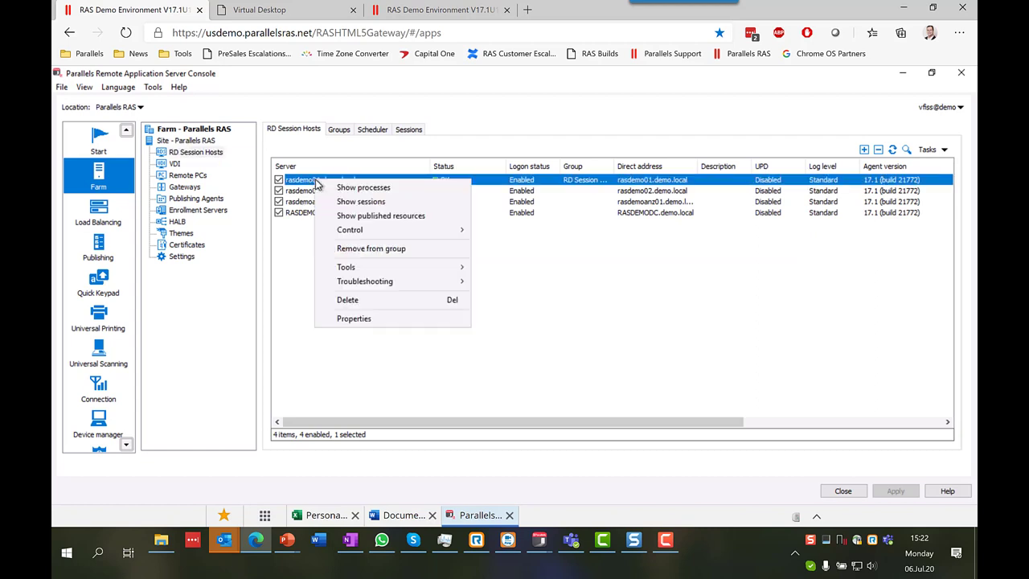
click(386, 221)
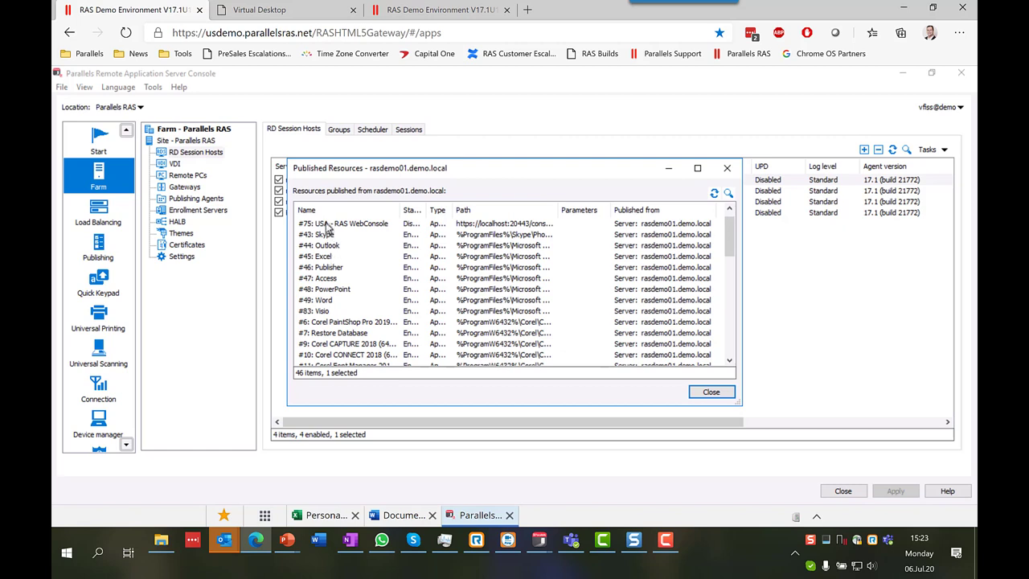
scroll(331, 229, down, 4)
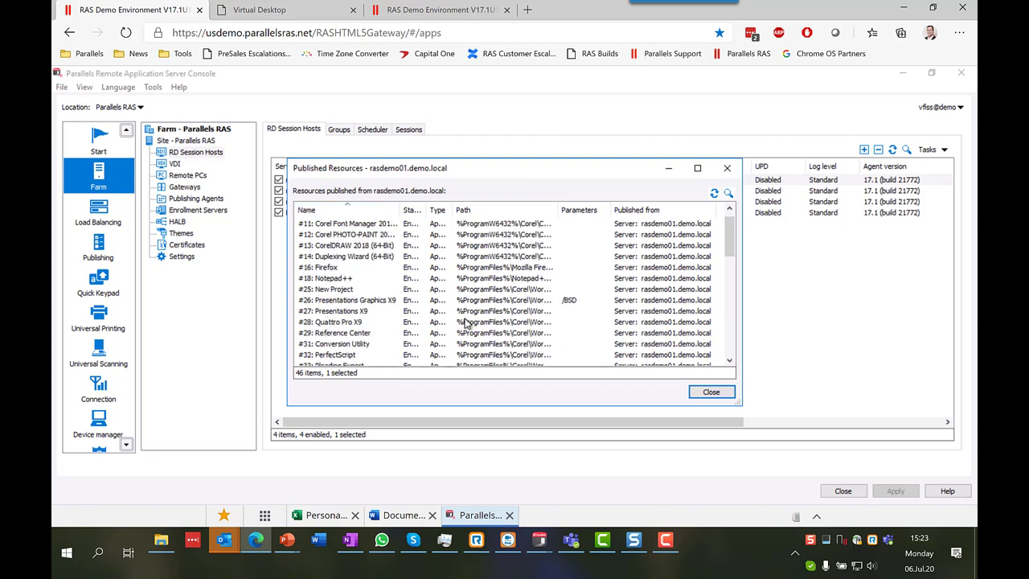
click(727, 175)
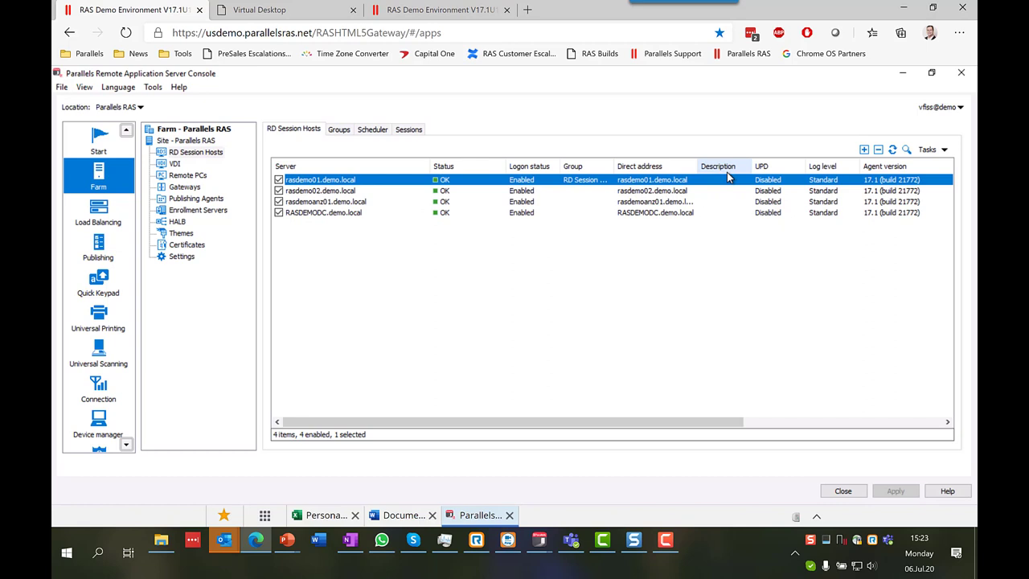
Browse the RD Session Hosts Groups and Scheduler task options, then show the two rasdemo01 sessions
click(341, 132)
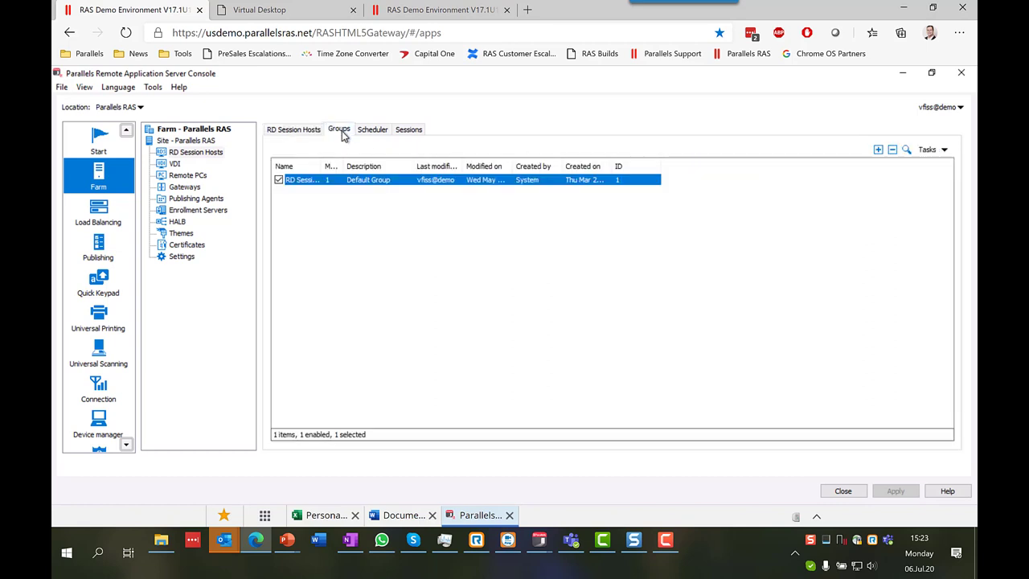
click(380, 135)
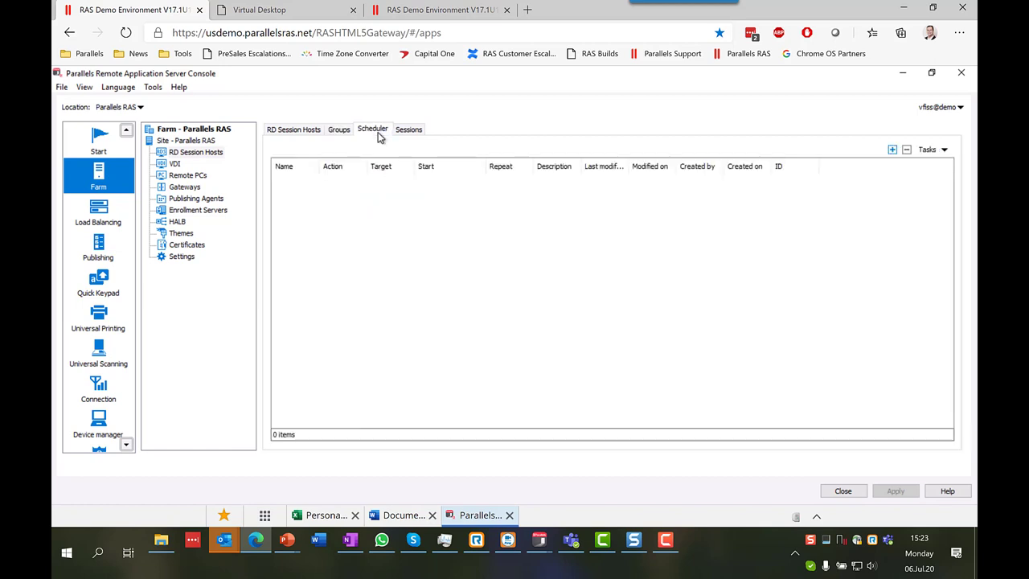
click(891, 151)
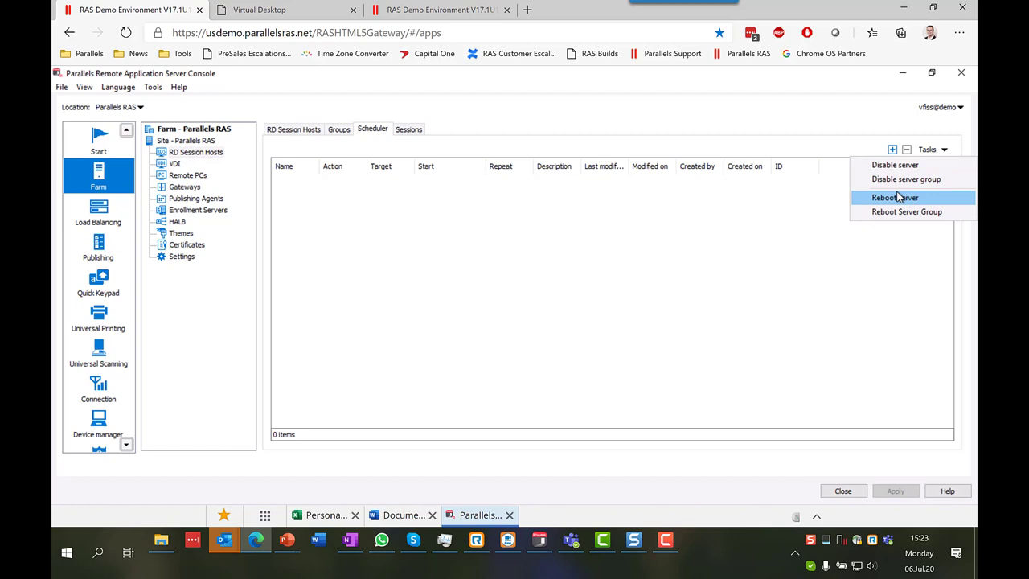
click(613, 145)
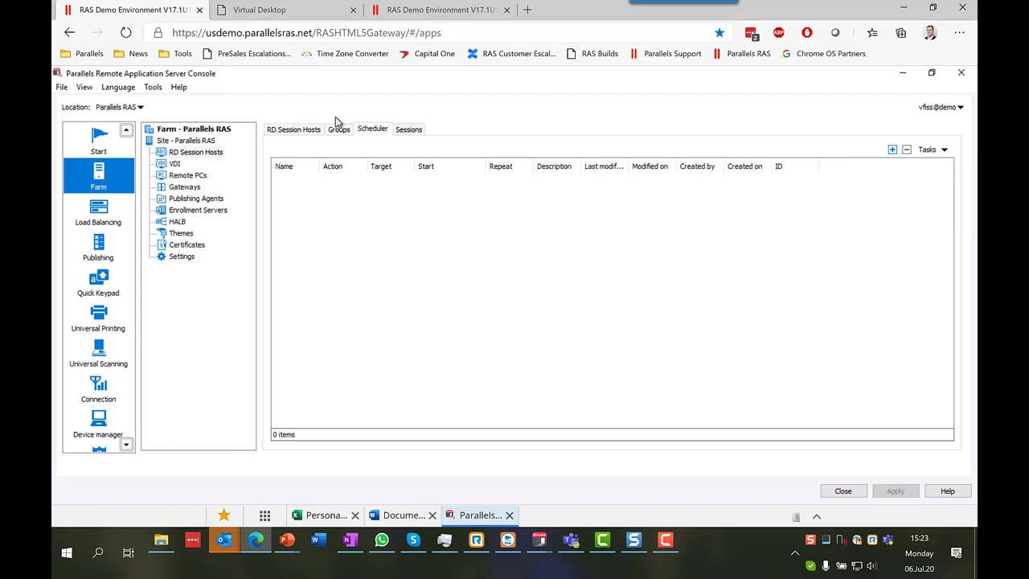
click(405, 130)
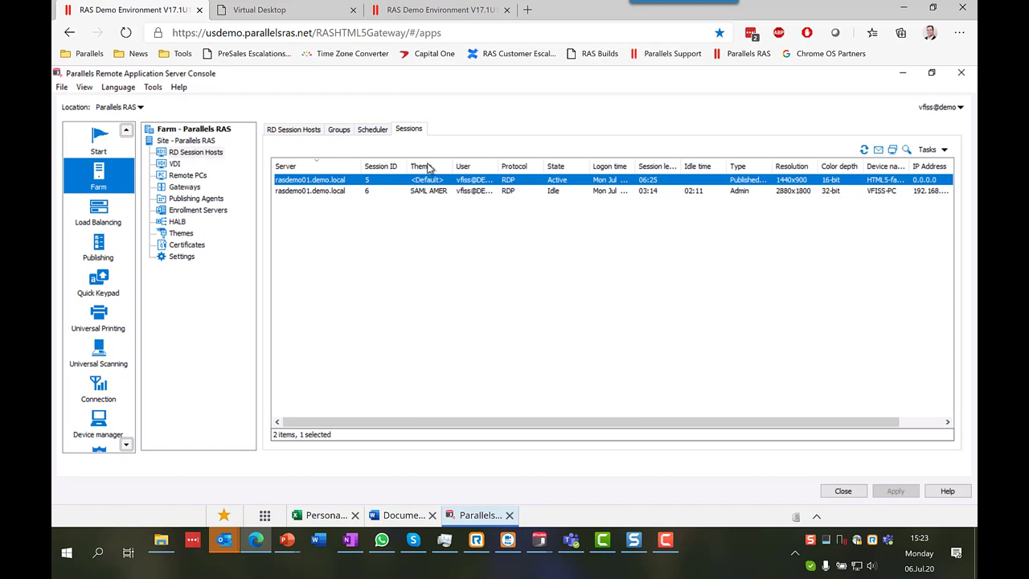
Widen the Theme column and review the processes running in idle session 6
drag(454, 168, 469, 166)
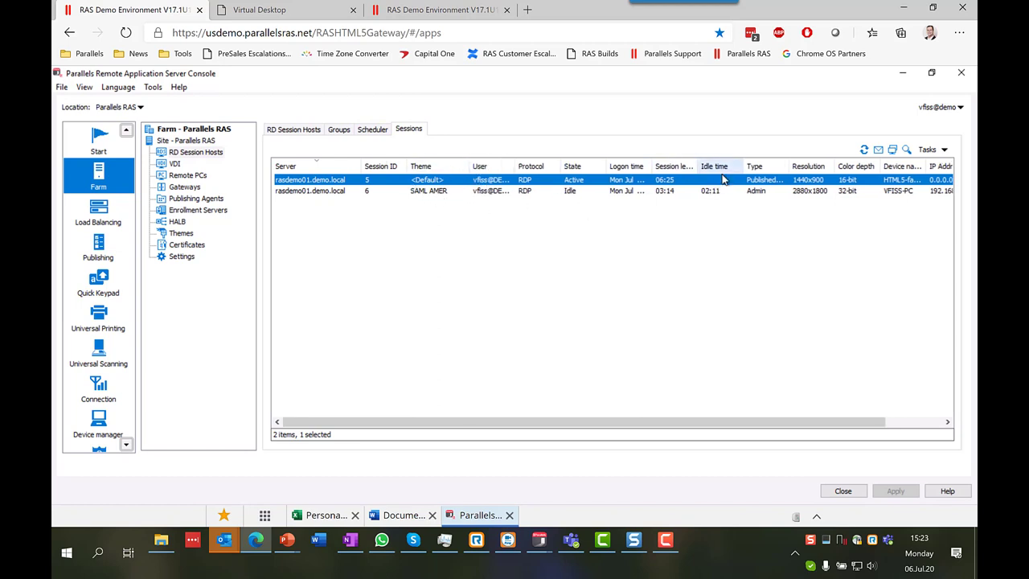
right_click(336, 197)
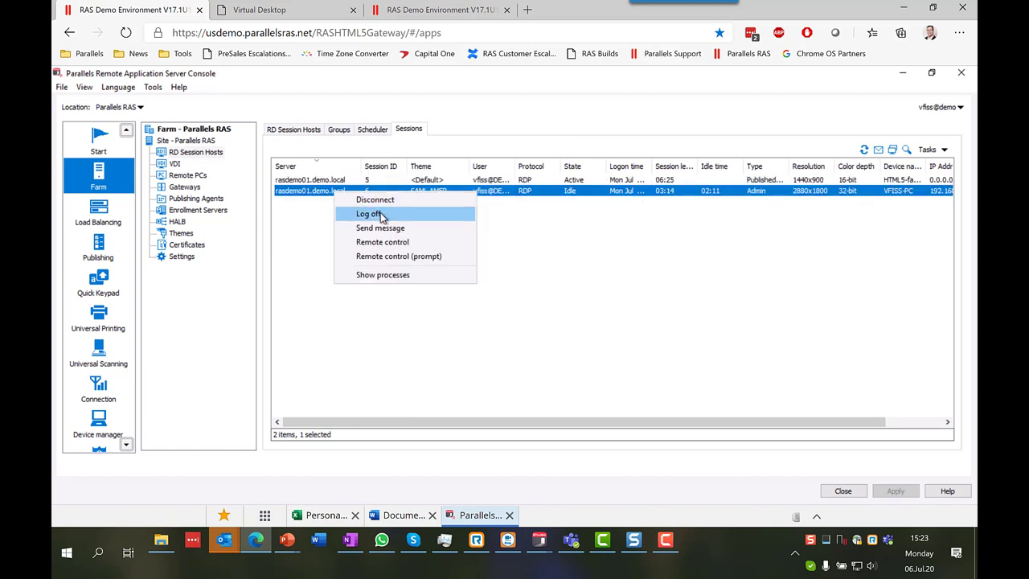
click(383, 276)
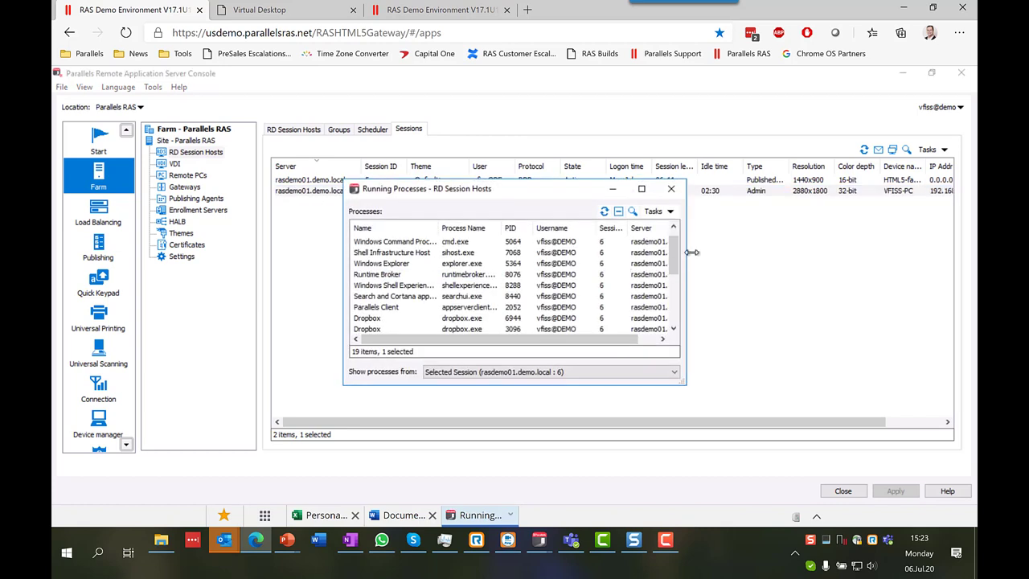
drag(674, 259, 675, 310)
click(671, 190)
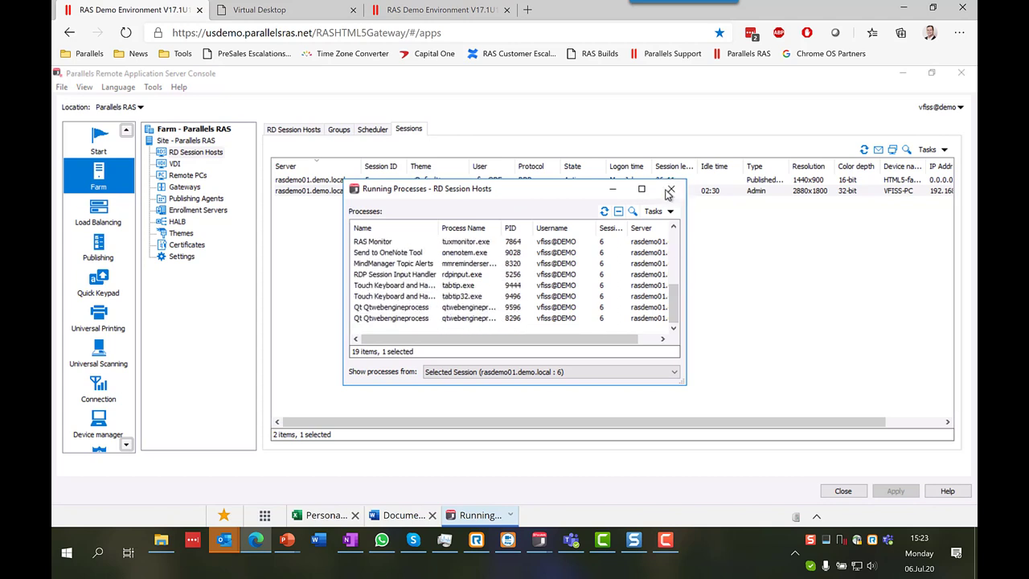
Kill the #45: Excel process in session 5, sorted by name, and refresh to confirm Word remains
click(380, 181)
right_click(379, 184)
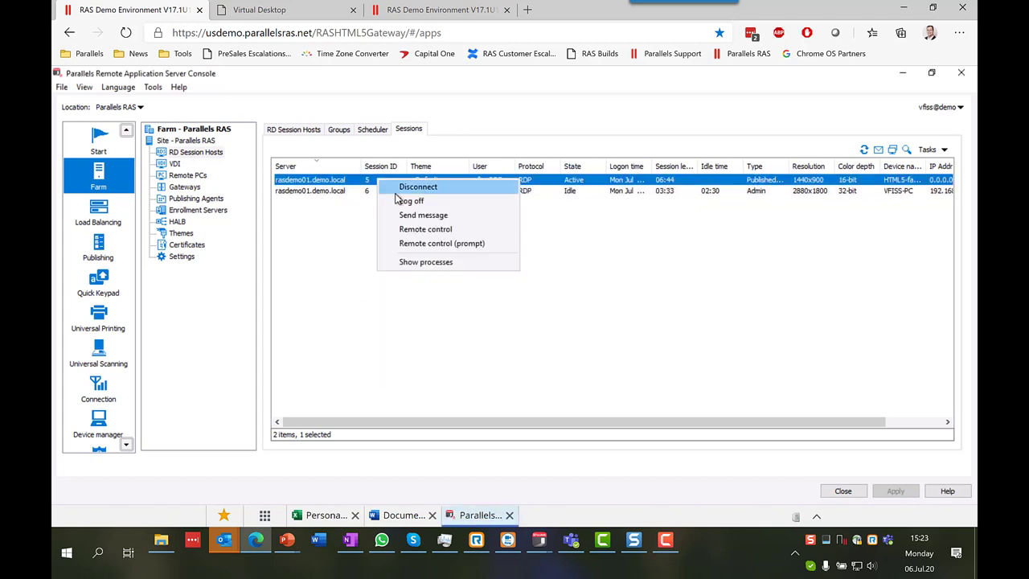
click(455, 262)
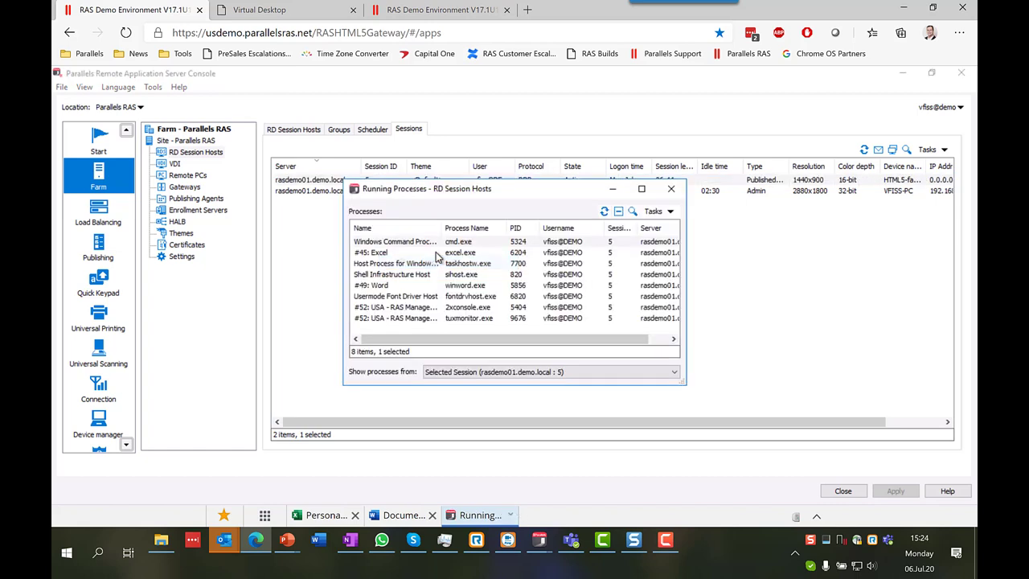
click(419, 229)
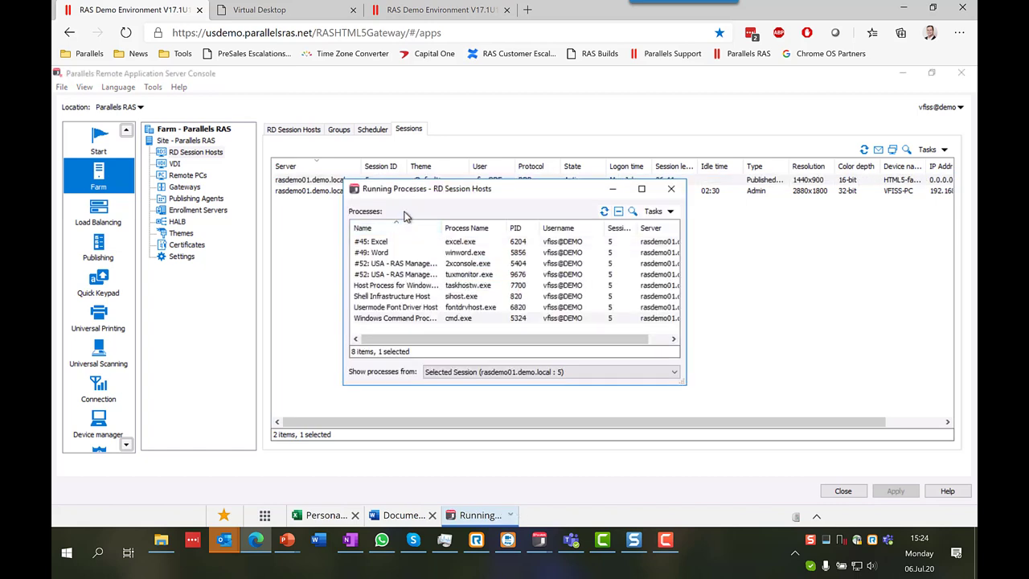
click(379, 243)
click(381, 253)
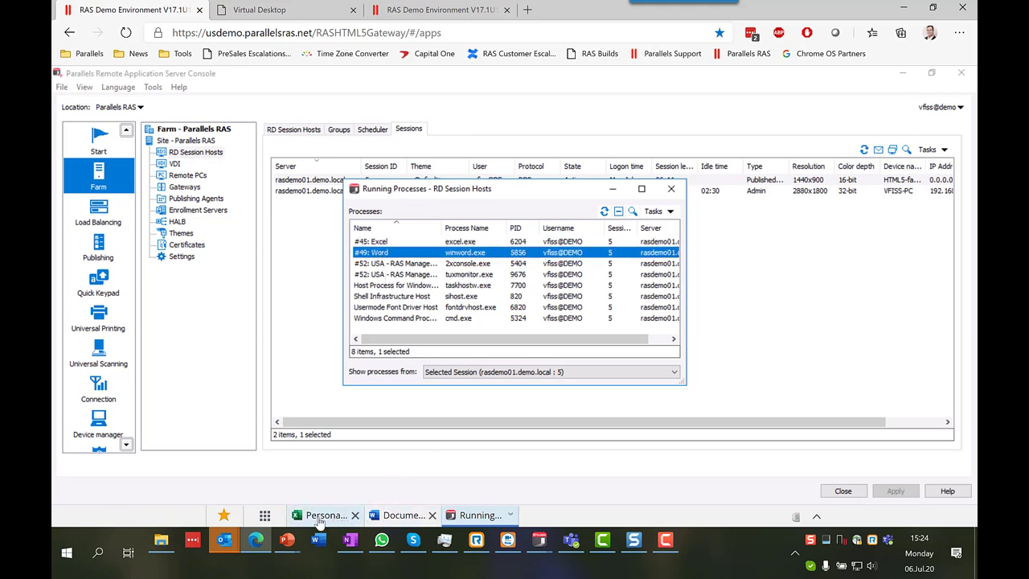
right_click(382, 243)
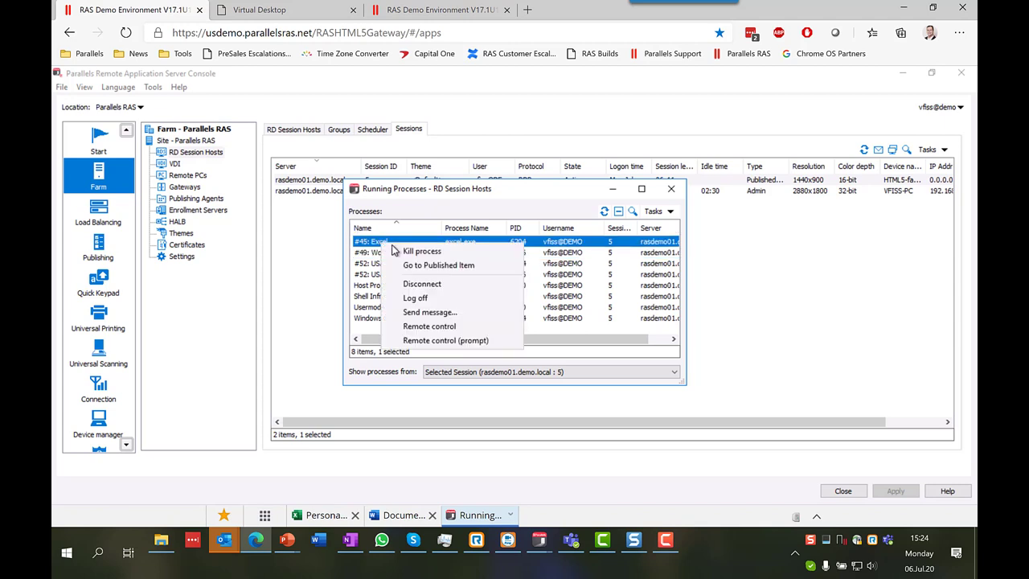
click(415, 255)
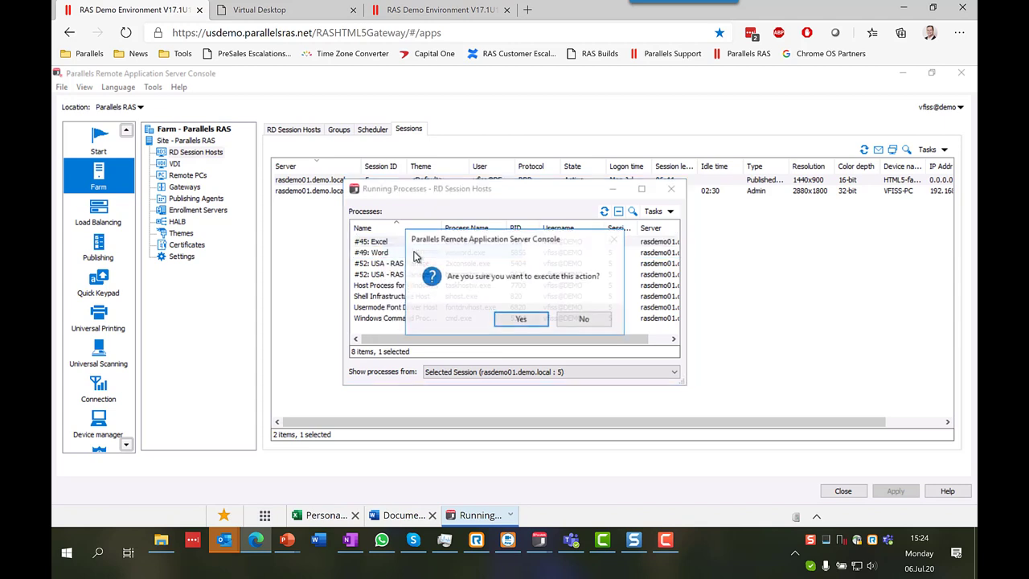
click(524, 318)
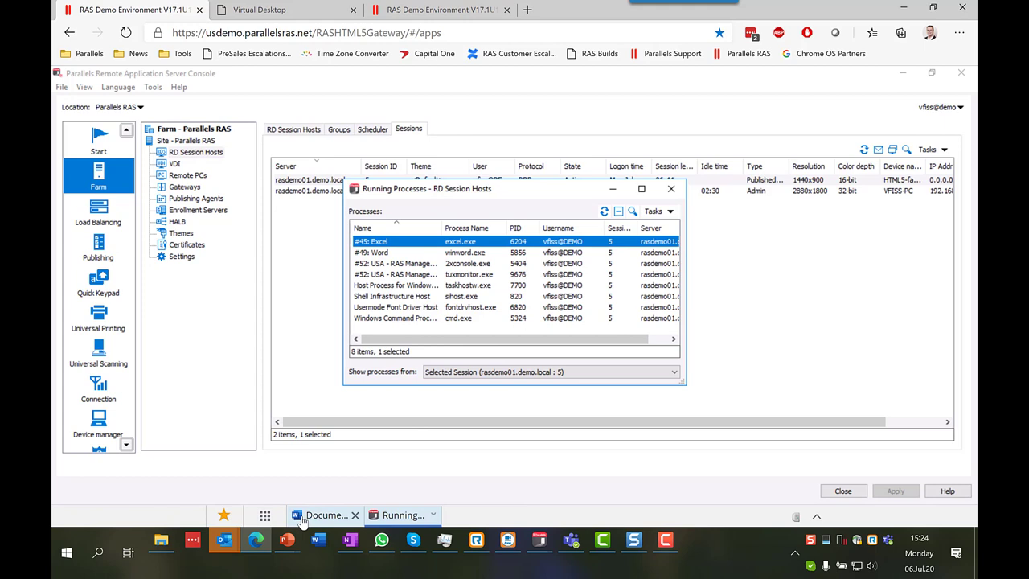
click(604, 212)
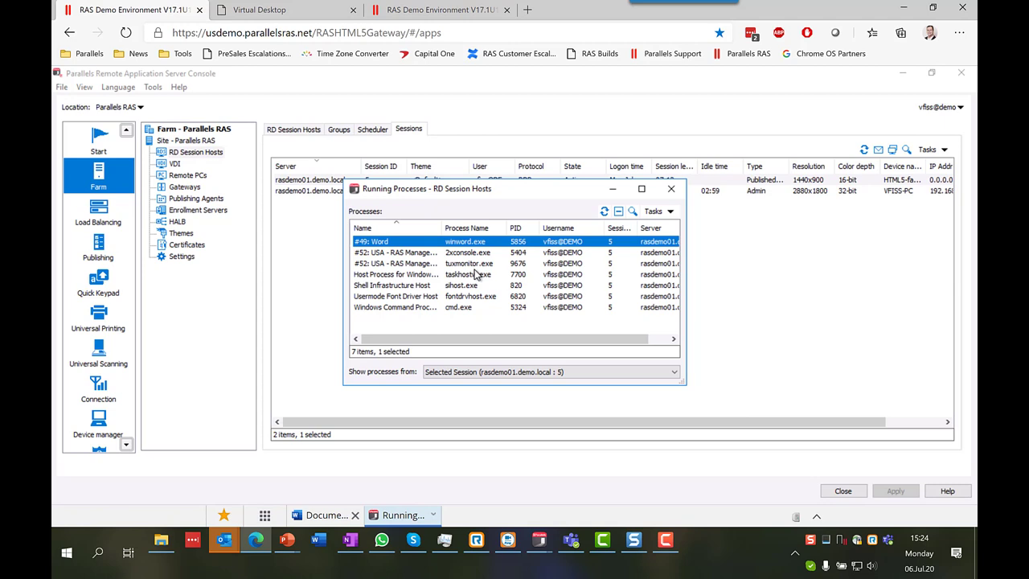
click(672, 190)
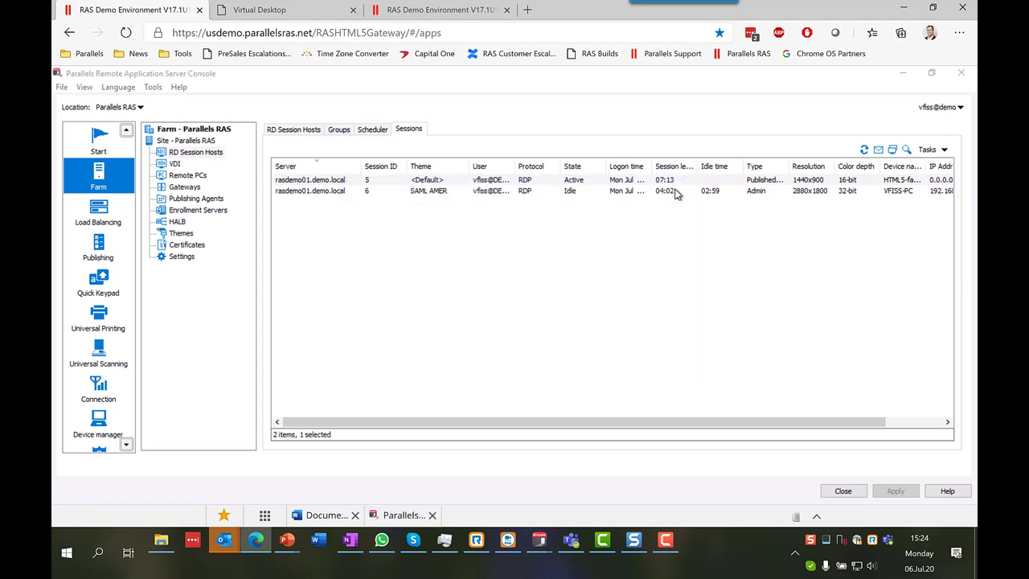
Start adding a new RD session host group from VDI > RD Session Hosts > Groups
click(174, 164)
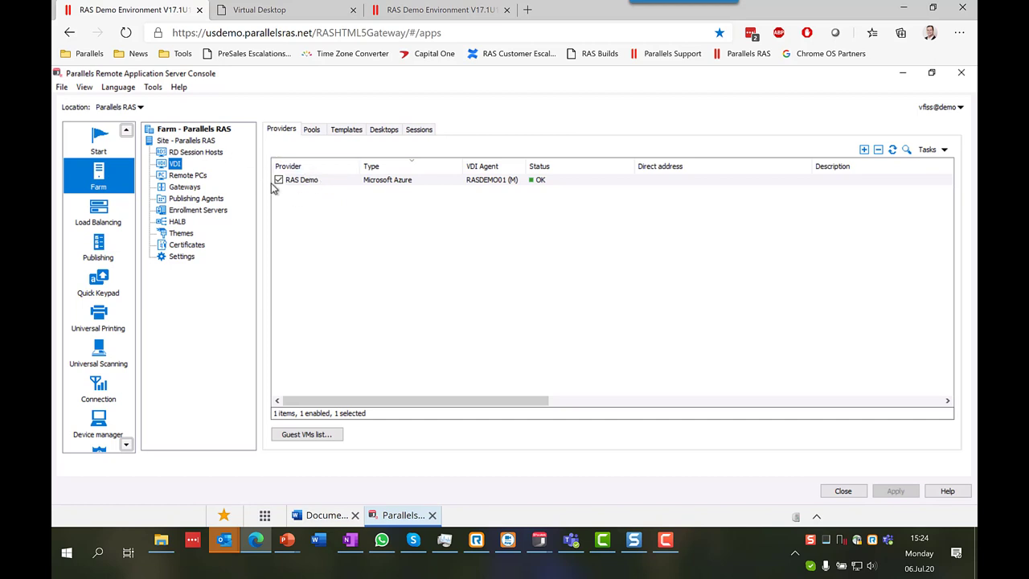
click(218, 153)
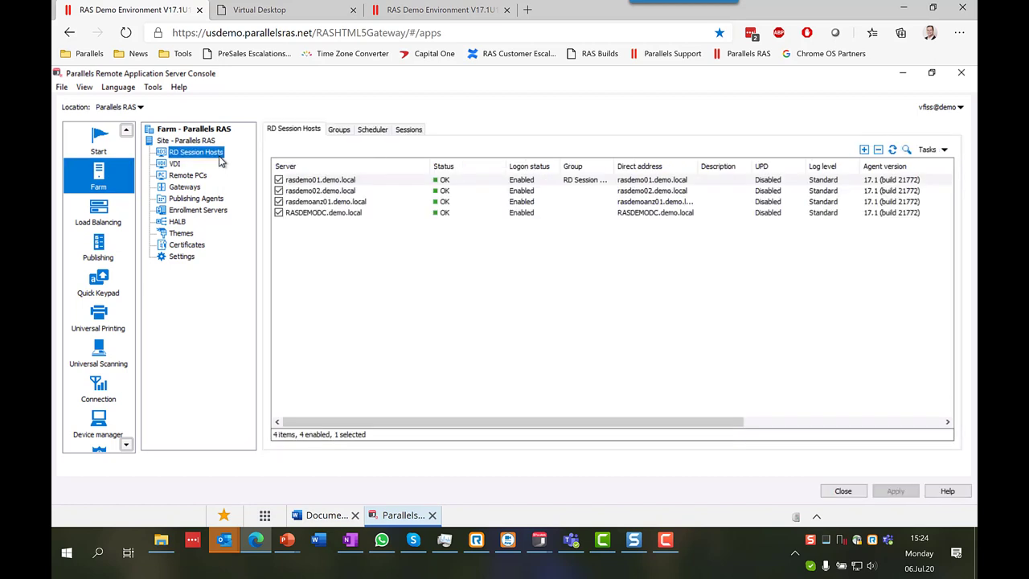
click(338, 131)
click(879, 152)
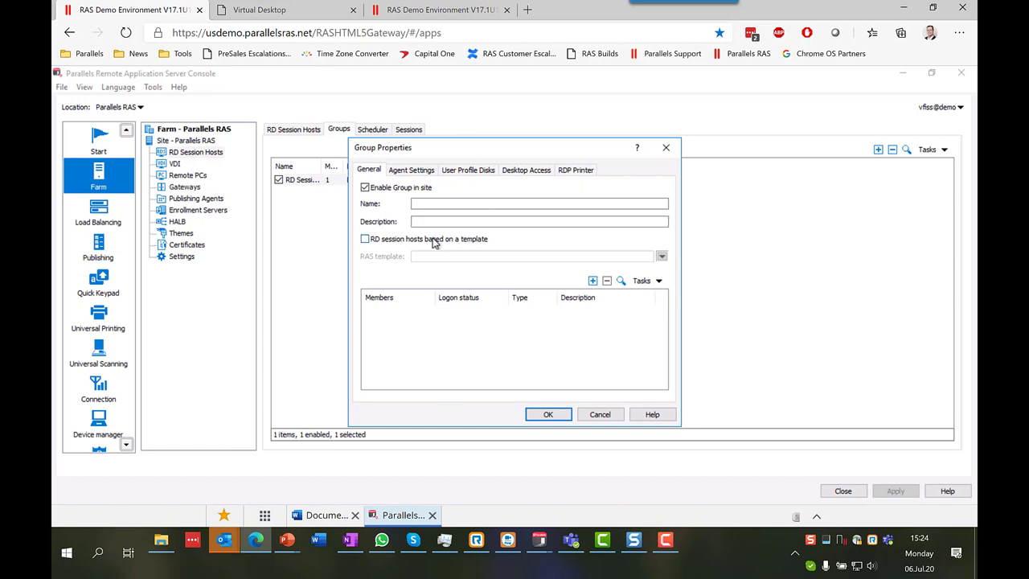
Base the group on a template, review its 75%, 1, 2, 20% thresholds, then cancel the group
click(435, 243)
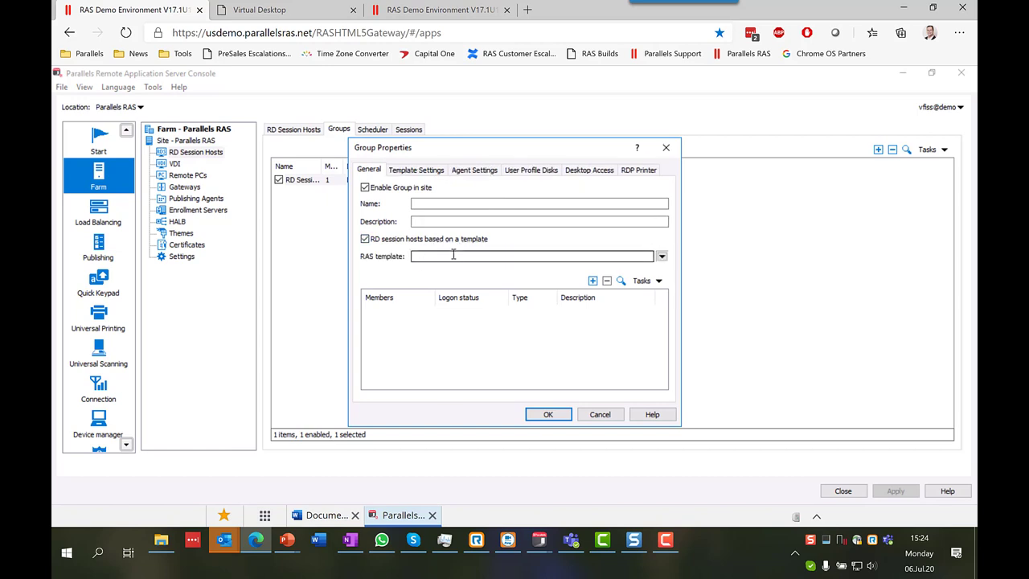
click(434, 171)
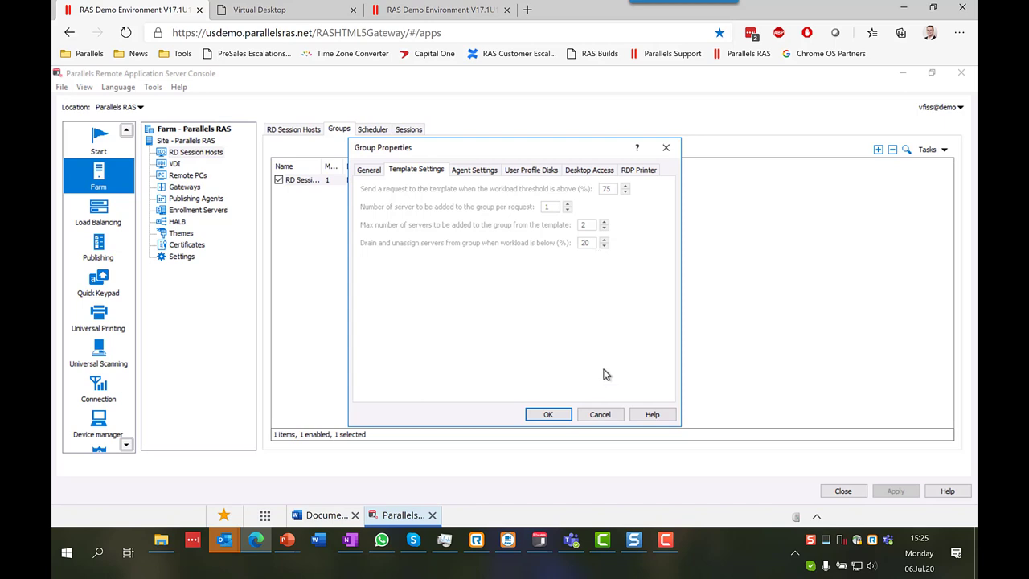
click(599, 414)
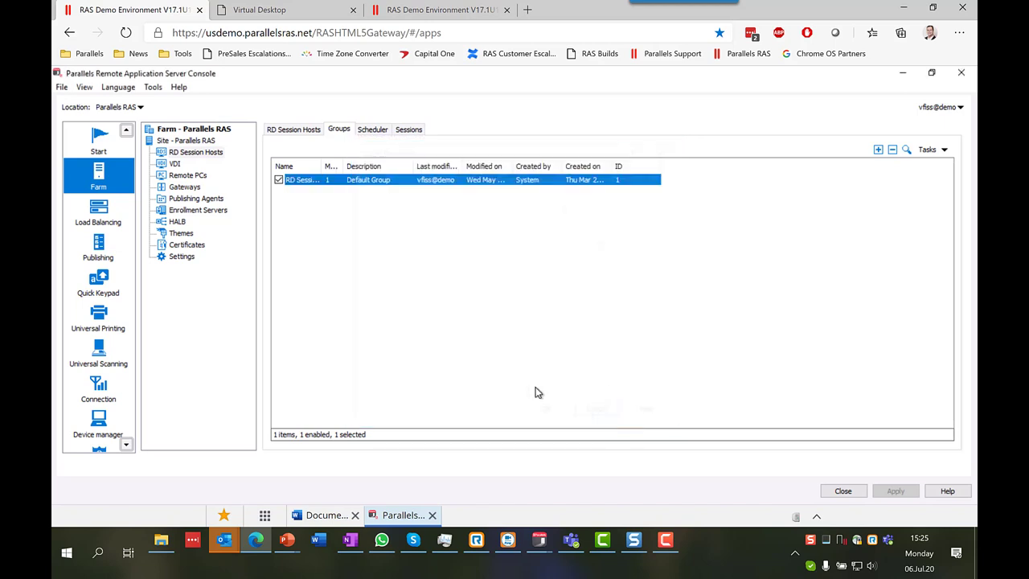
Stop guest VM TW10GPU-001 from the TW10GPU template's guest VM list
click(193, 165)
click(344, 131)
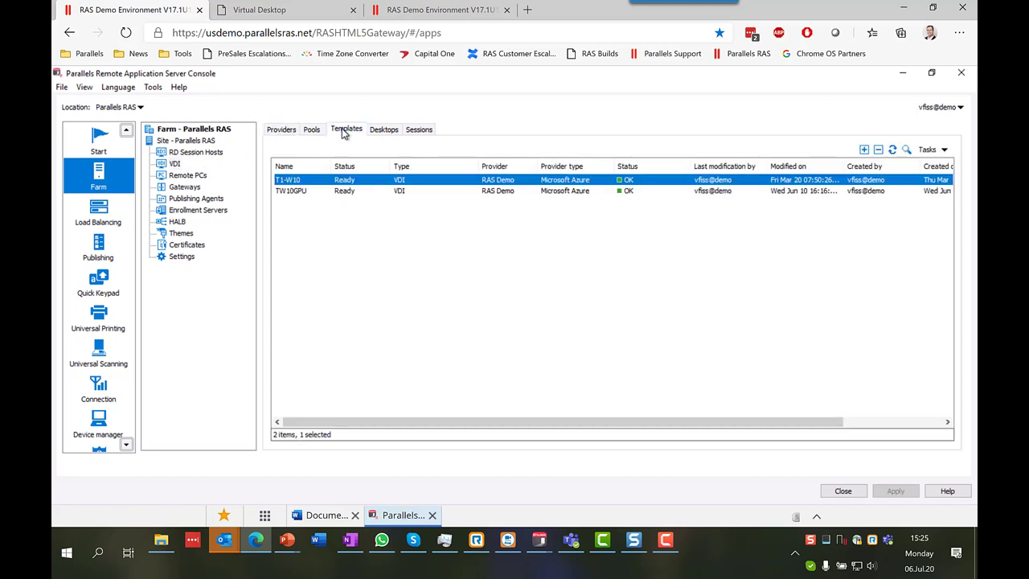
click(319, 192)
right_click(319, 193)
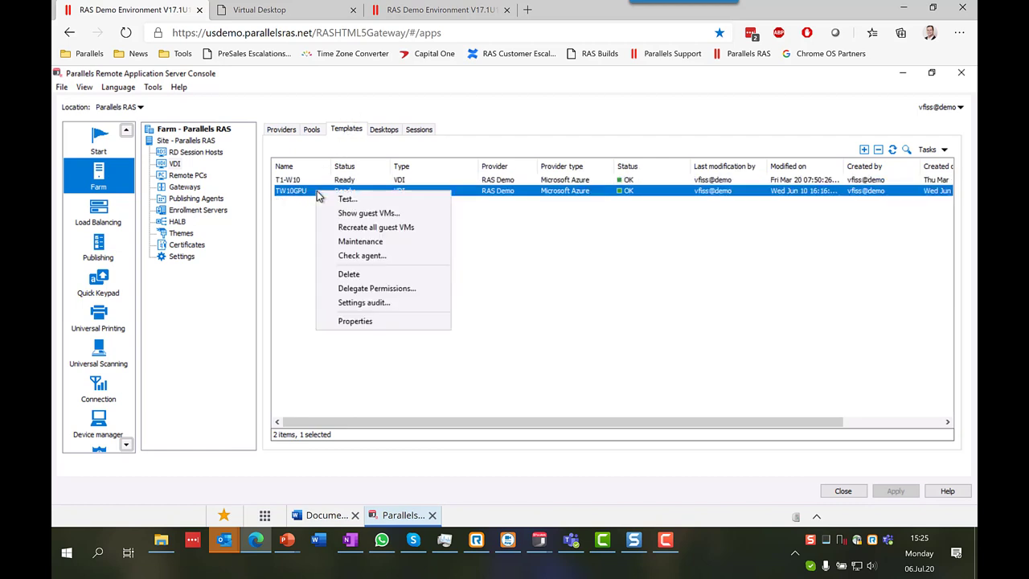
click(376, 212)
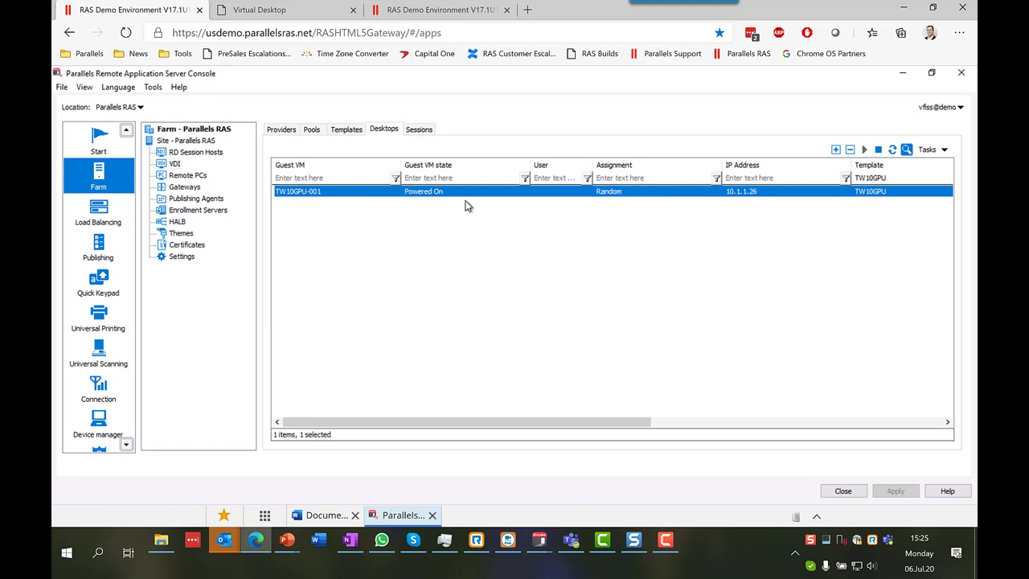
right_click(418, 193)
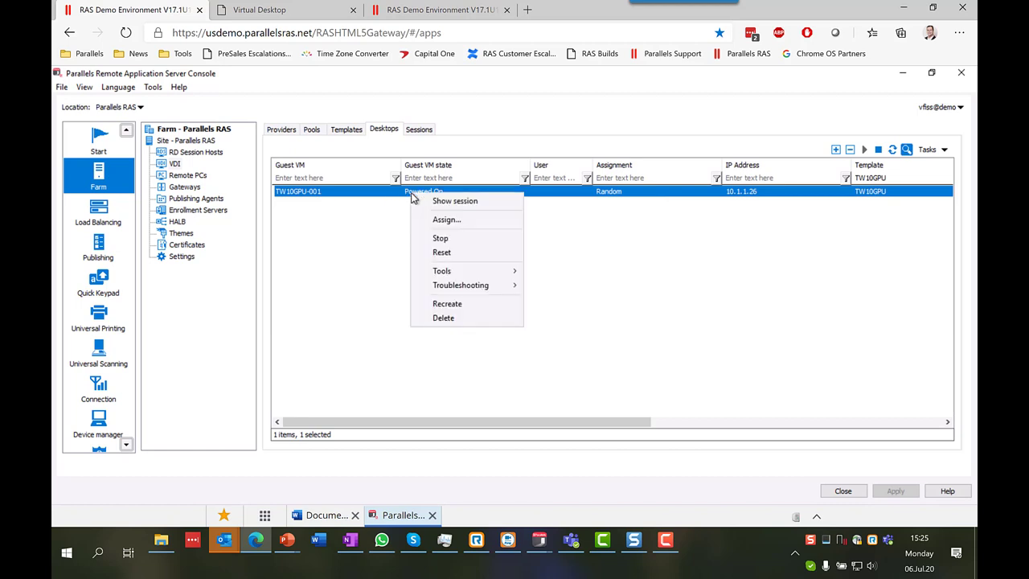
click(441, 241)
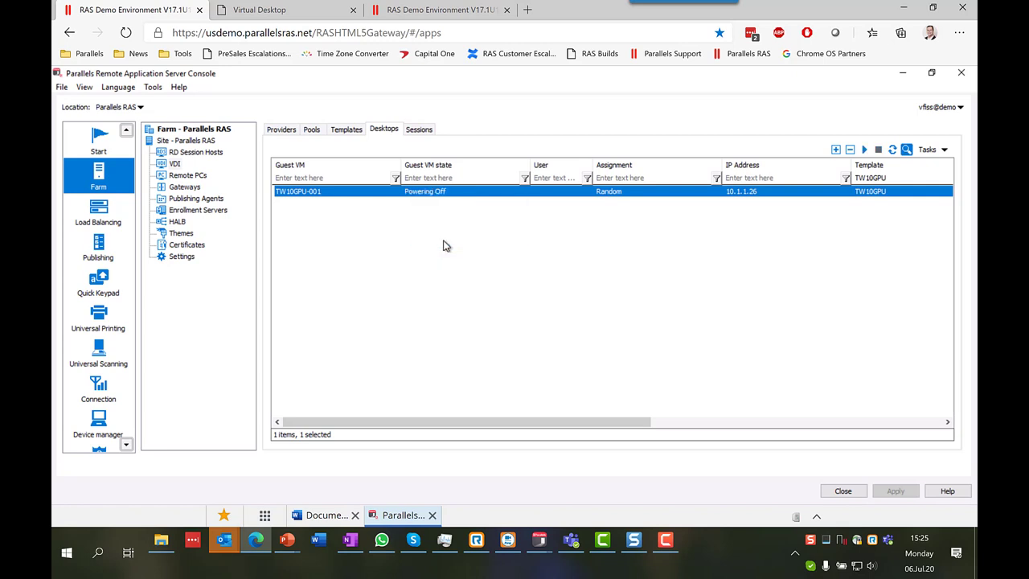
Show the T1-W10 template's guest VMs, then check the VDI Sessions tab
click(347, 130)
right_click(320, 185)
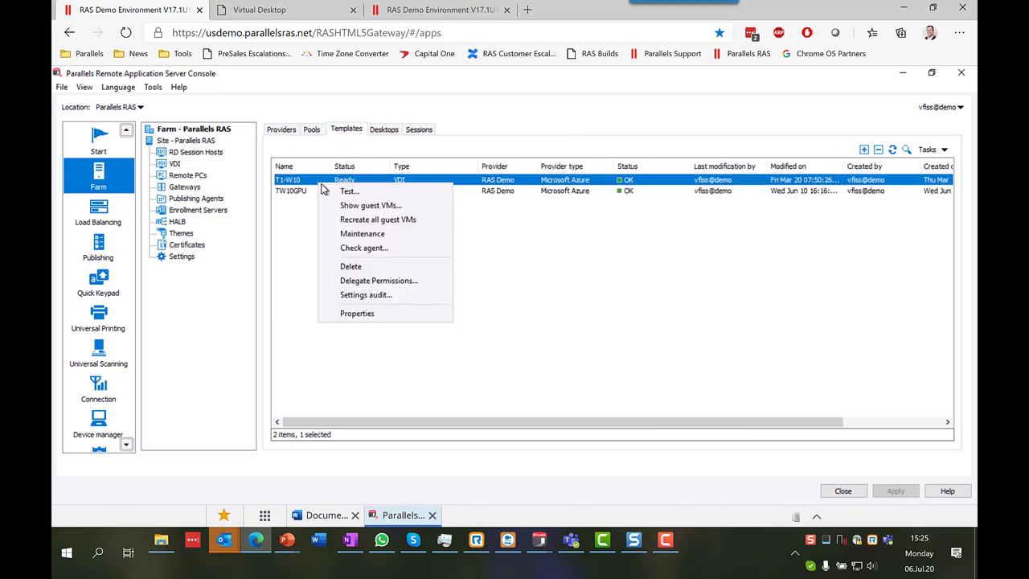
click(366, 206)
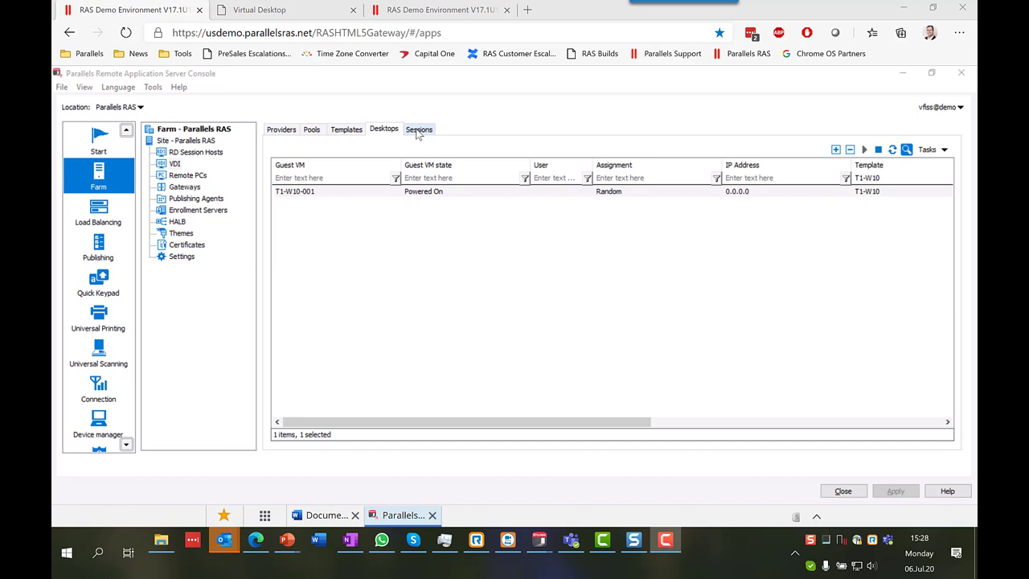
click(418, 131)
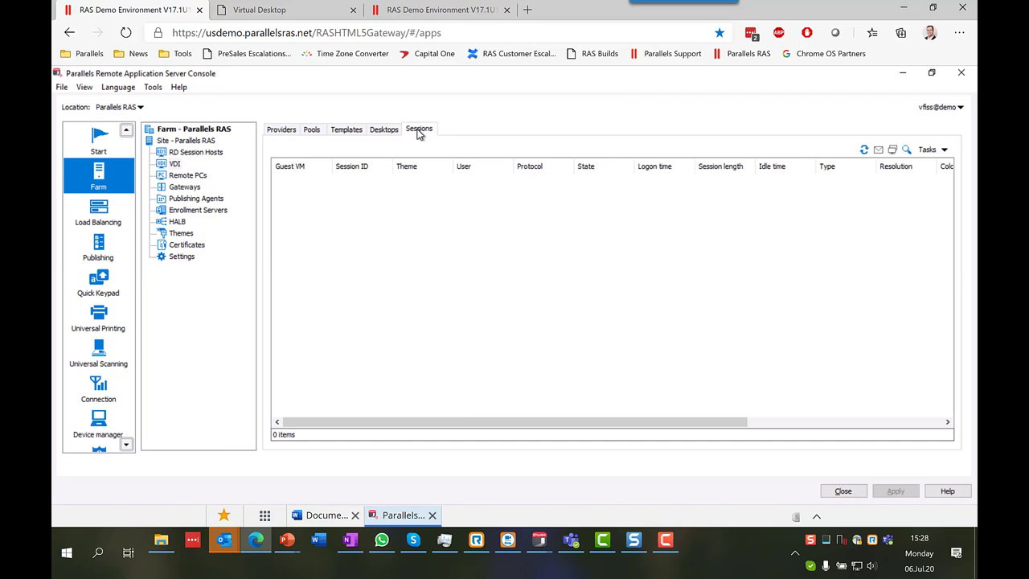
View Remote PCs, then bring the MacMini (VF Lab) remote lab session to the front
click(203, 179)
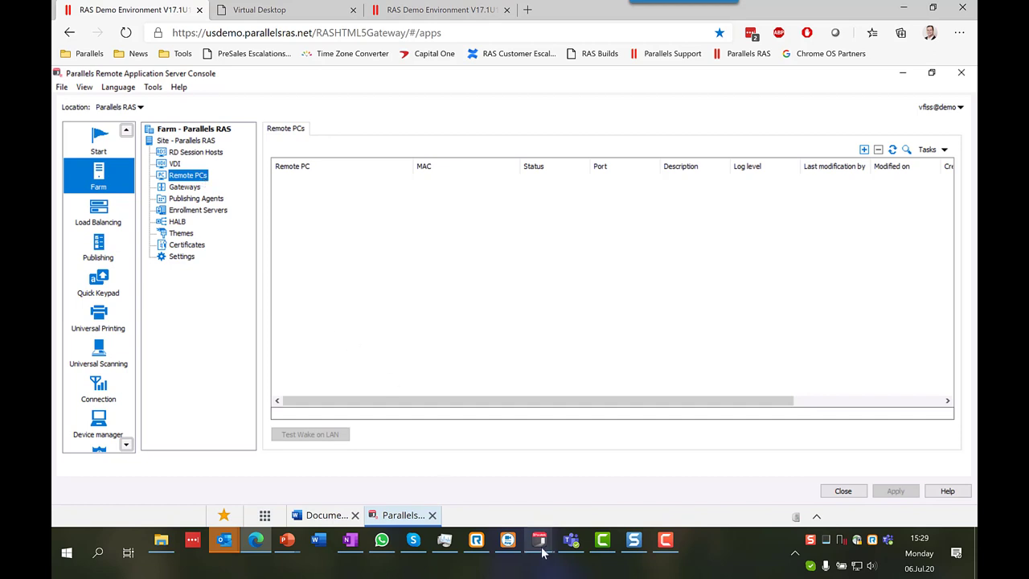
mouse_move(541, 552)
click(519, 516)
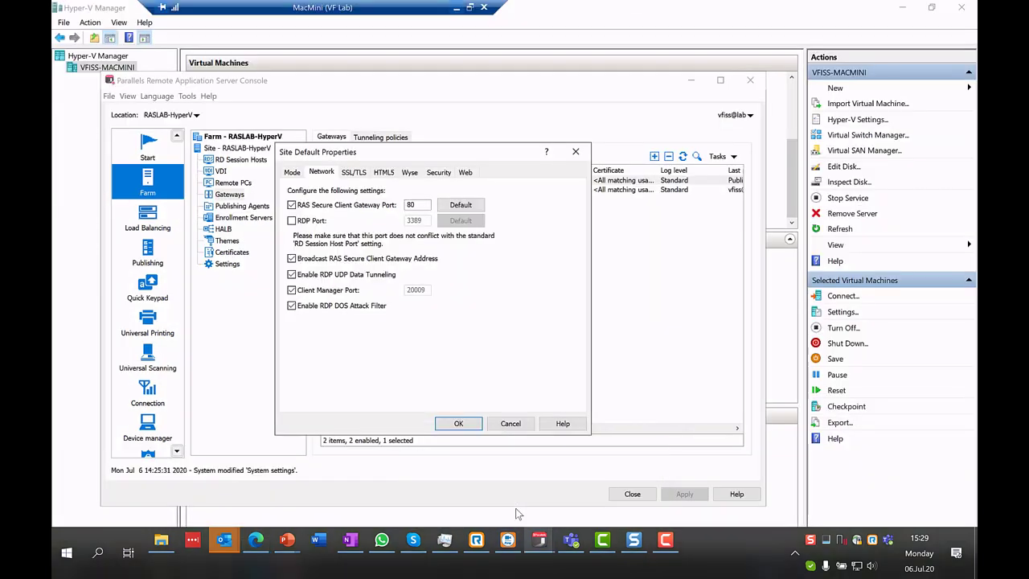
Cancel the Site Default and RAS-01.lab.poc properties dialogs, then view Remote PCs and VDI providers
click(509, 426)
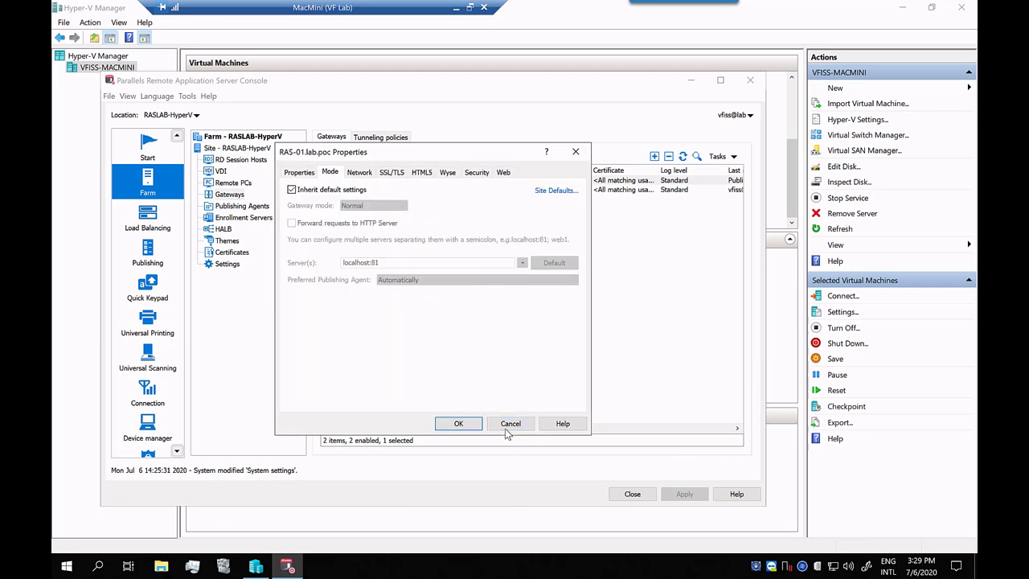
click(510, 424)
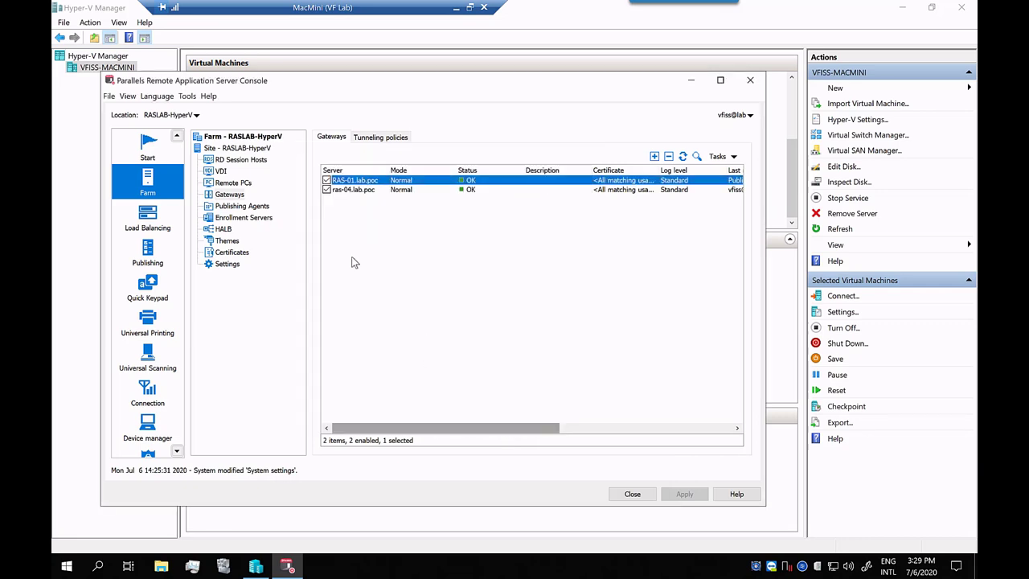
click(233, 183)
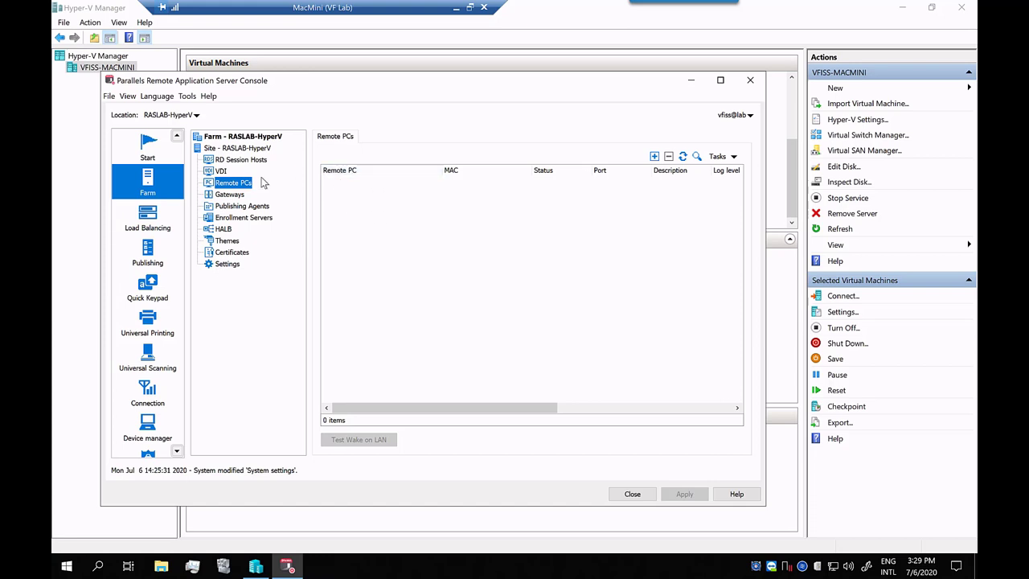
click(219, 171)
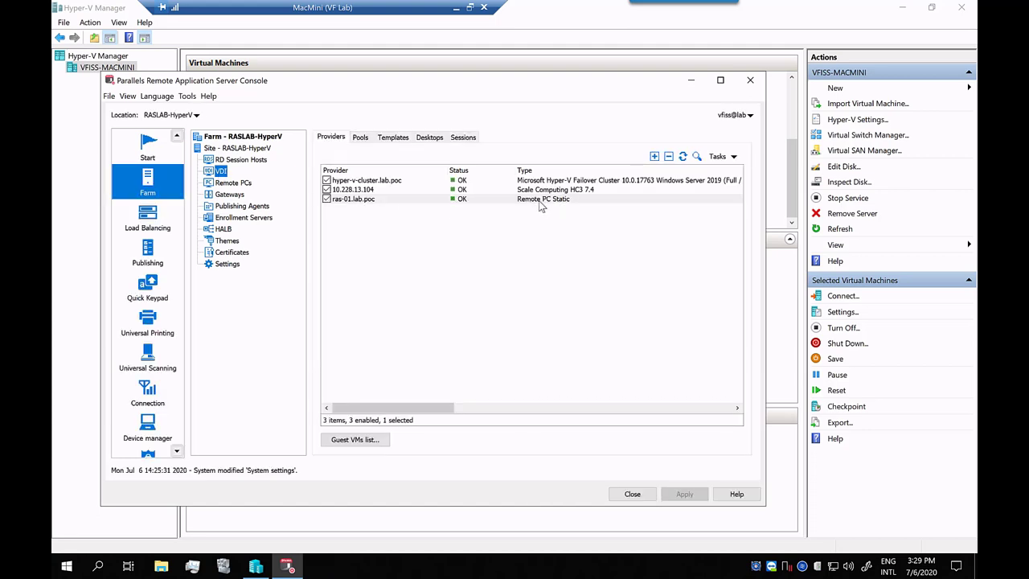
Inspect ras-01.lab.poc's Remote PCs, browse Templates and Desktops, and return to the Providers list
double_click(539, 200)
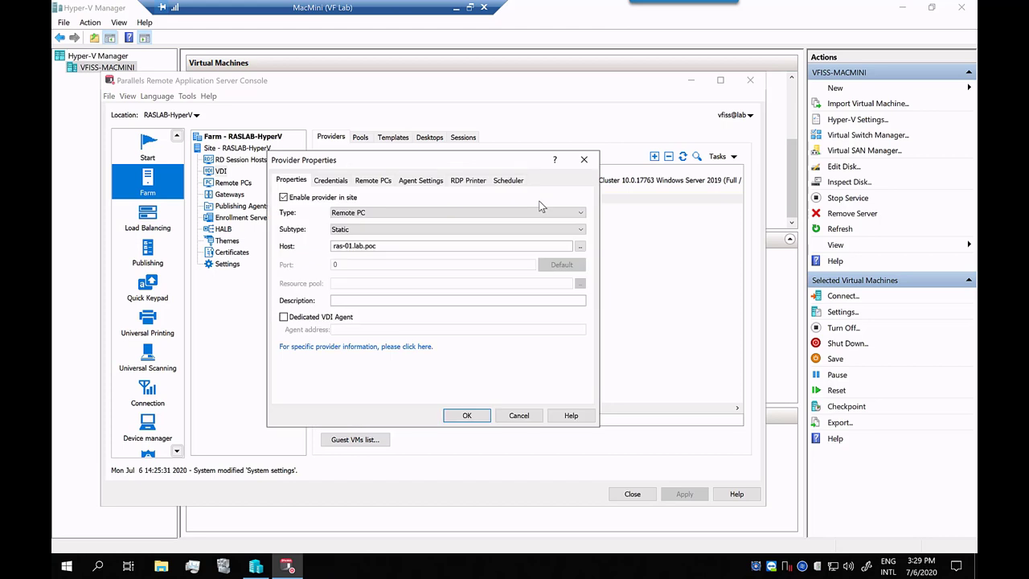
click(376, 182)
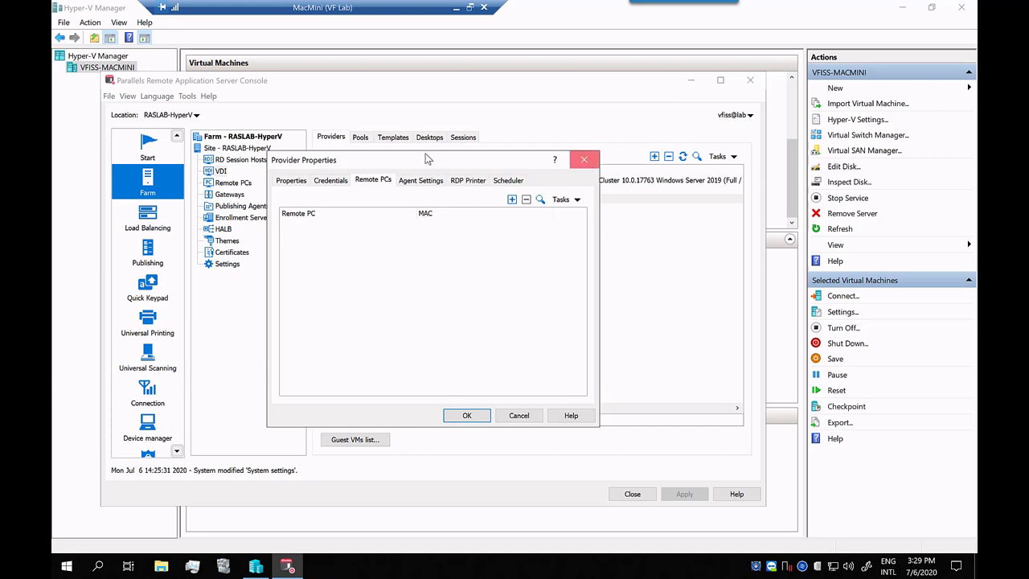
click(583, 159)
click(401, 138)
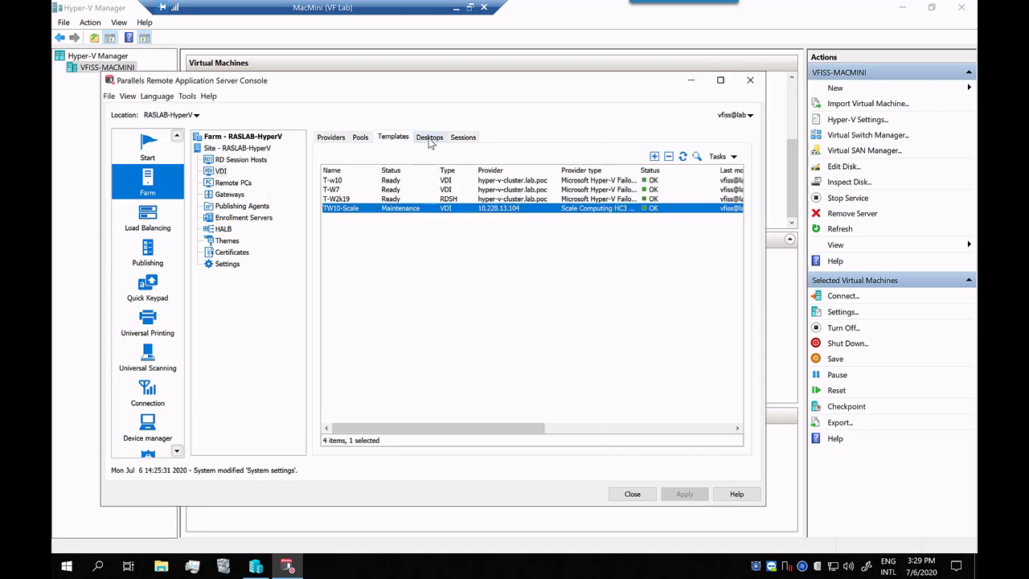
click(430, 138)
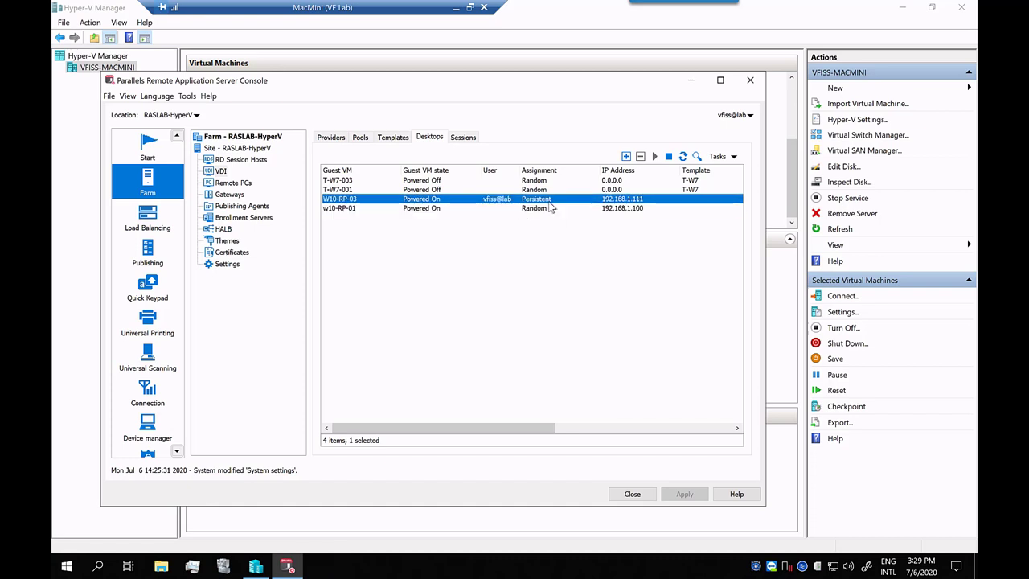
click(345, 138)
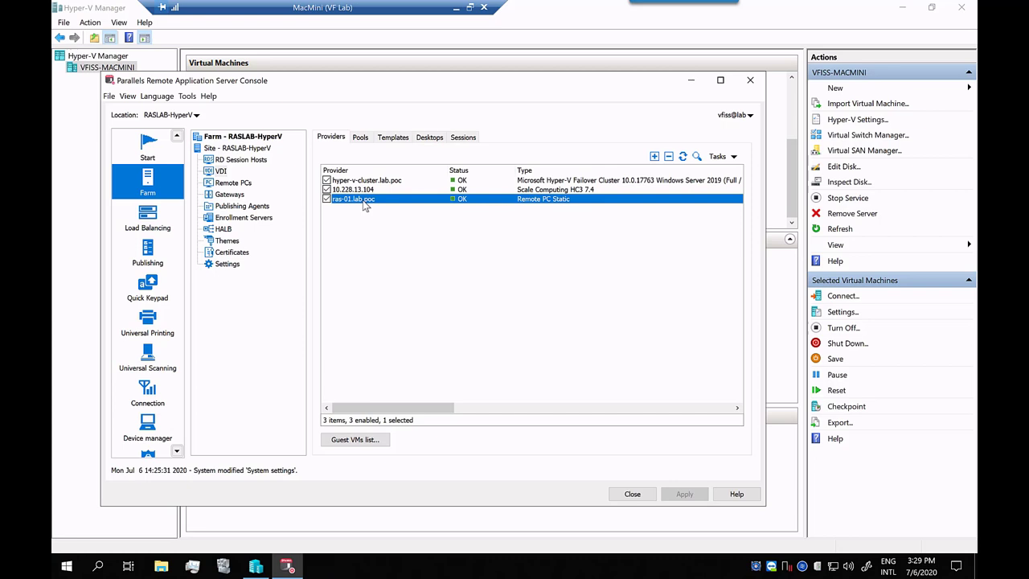
Check ras-01.lab.poc's Remote PCs, cancel adding a remote PC, and minimize the remote lab session
double_click(373, 202)
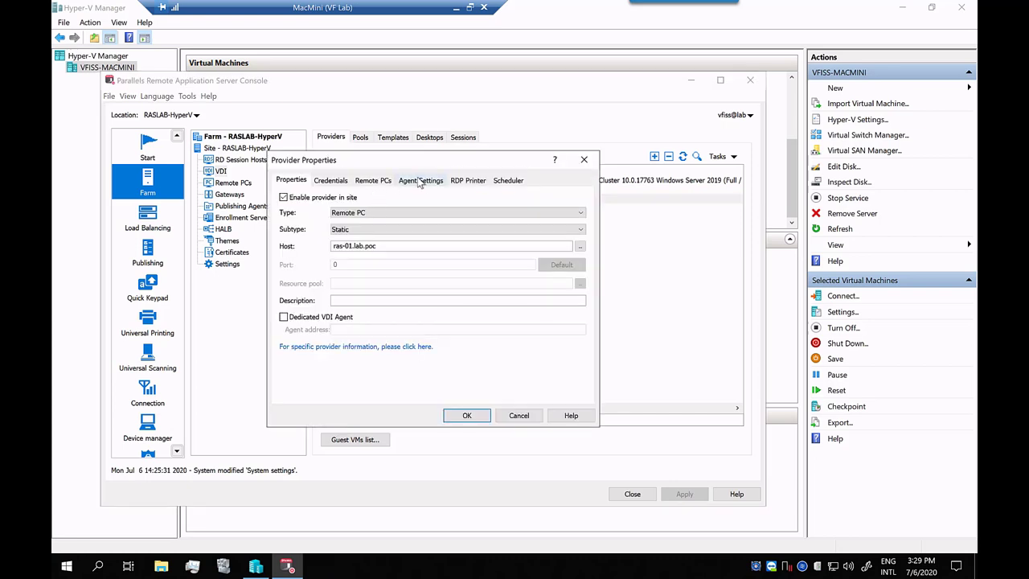
click(374, 183)
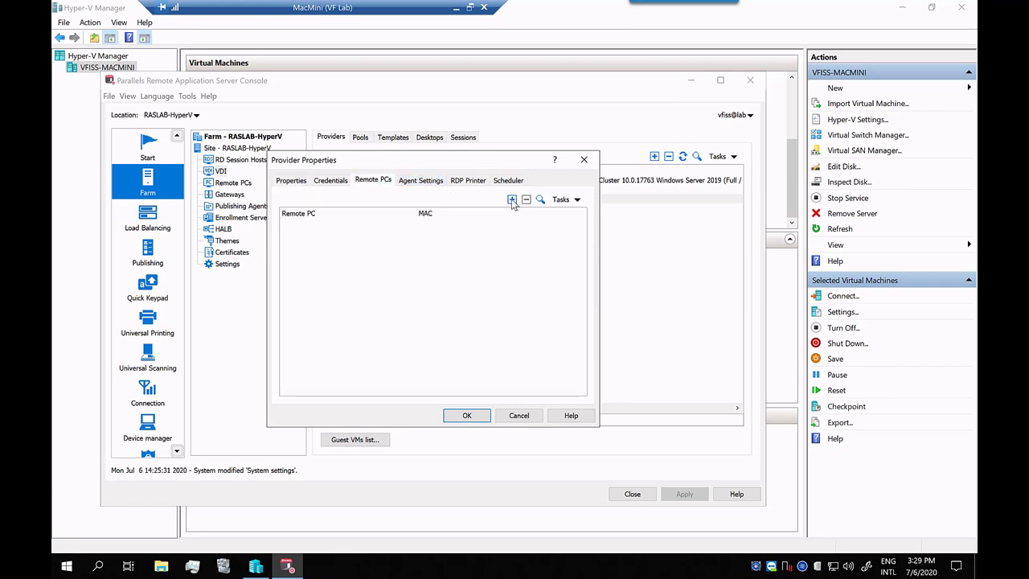
click(511, 200)
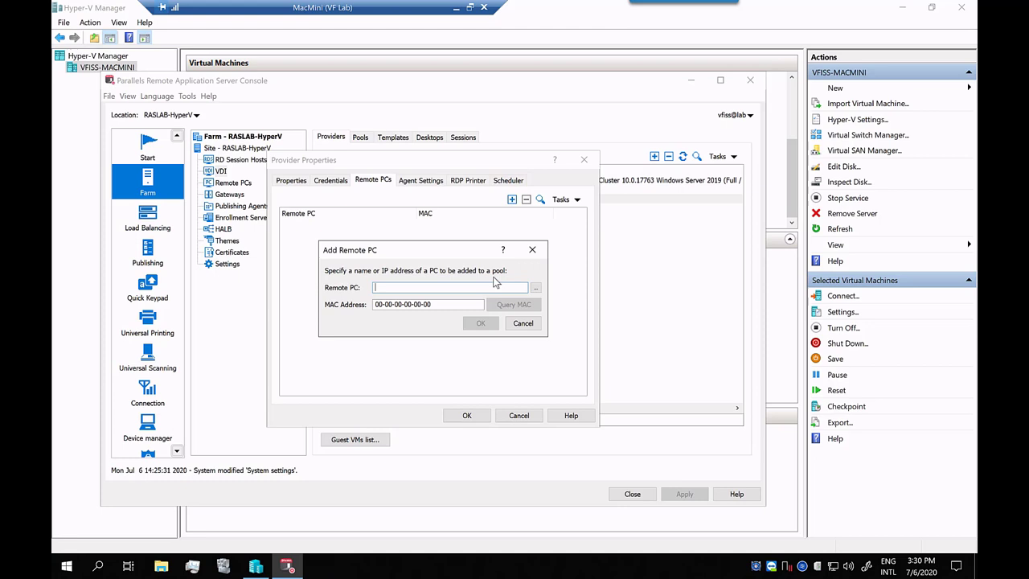
click(521, 324)
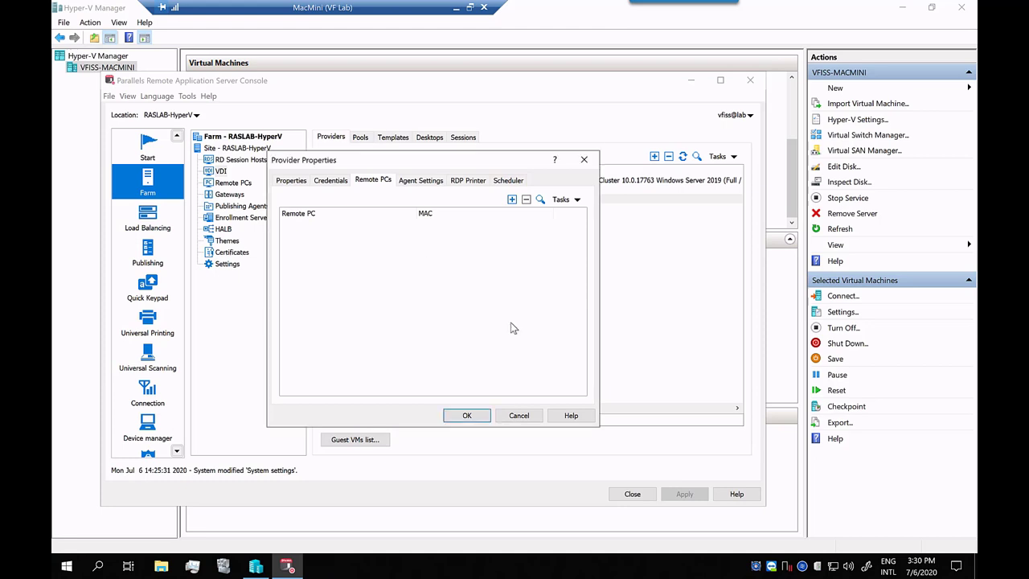
click(519, 415)
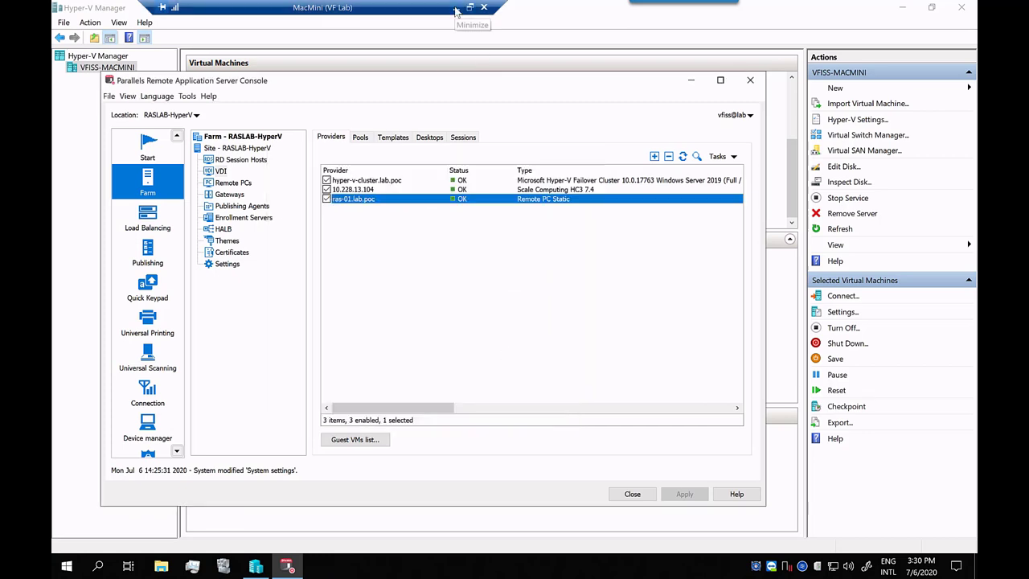
click(458, 7)
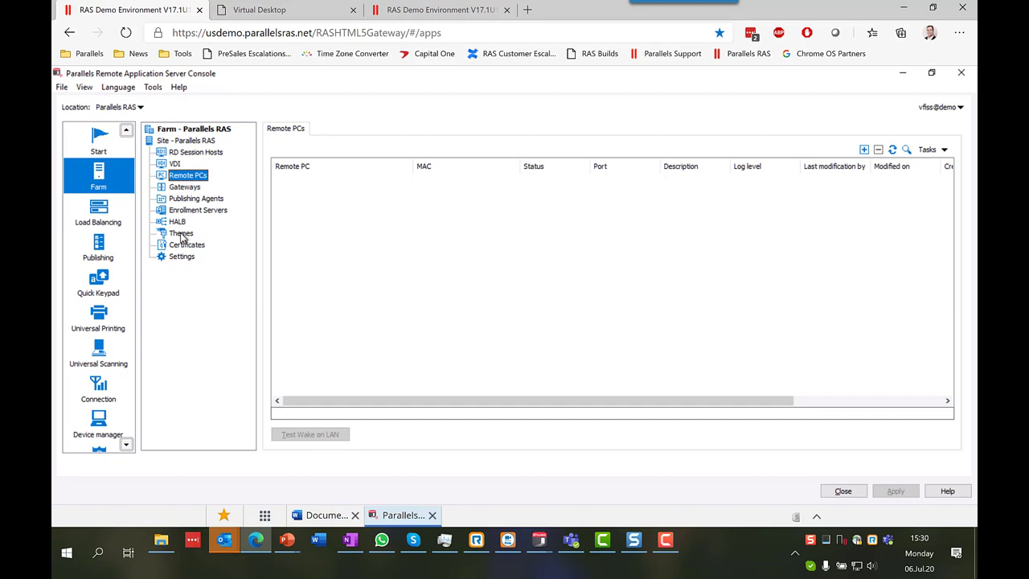
Review SAML AMER theme URL, branding, HTML5 colour and logon message settings, then show Enrollment Servers
click(182, 234)
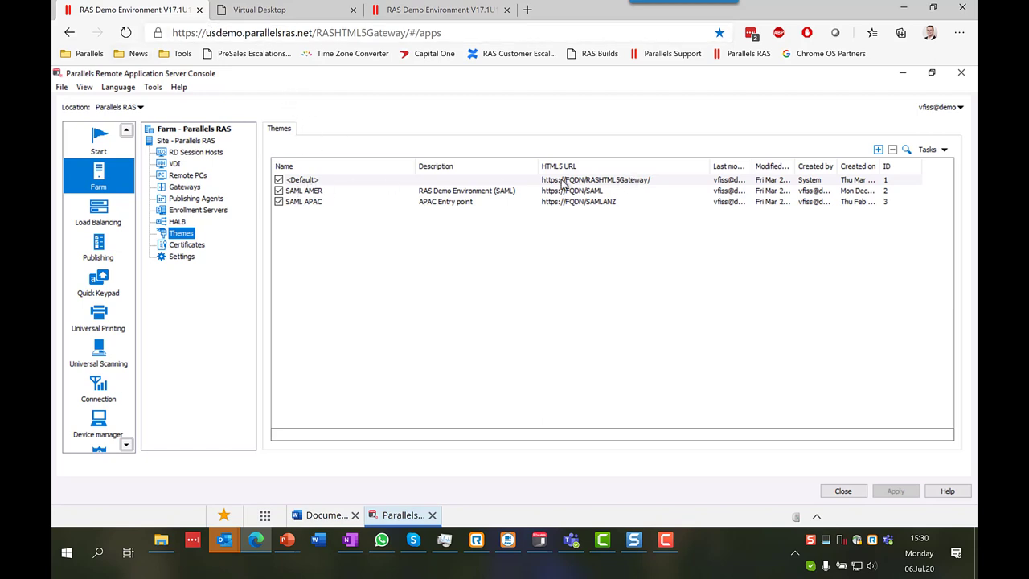
double_click(312, 195)
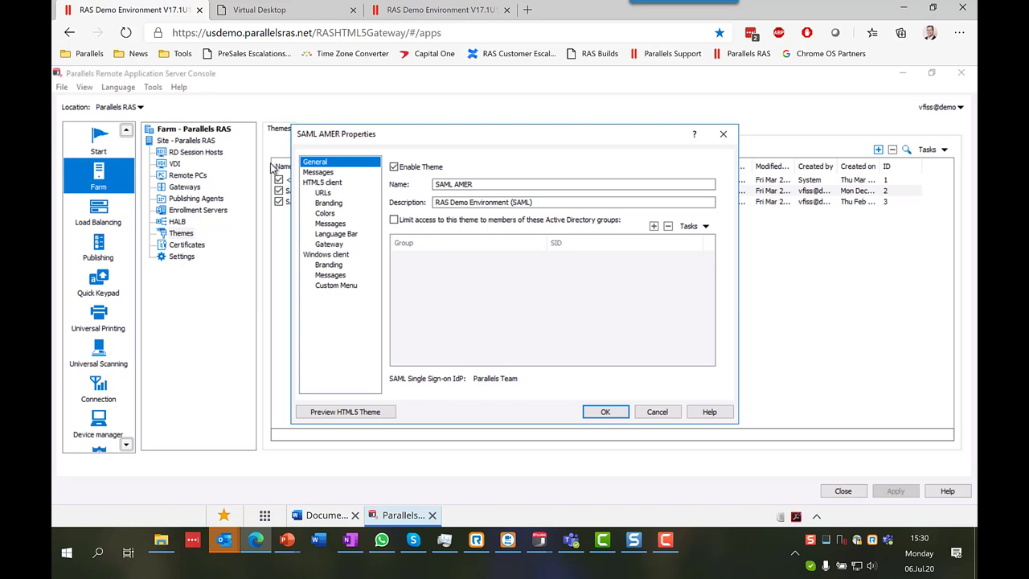
click(325, 195)
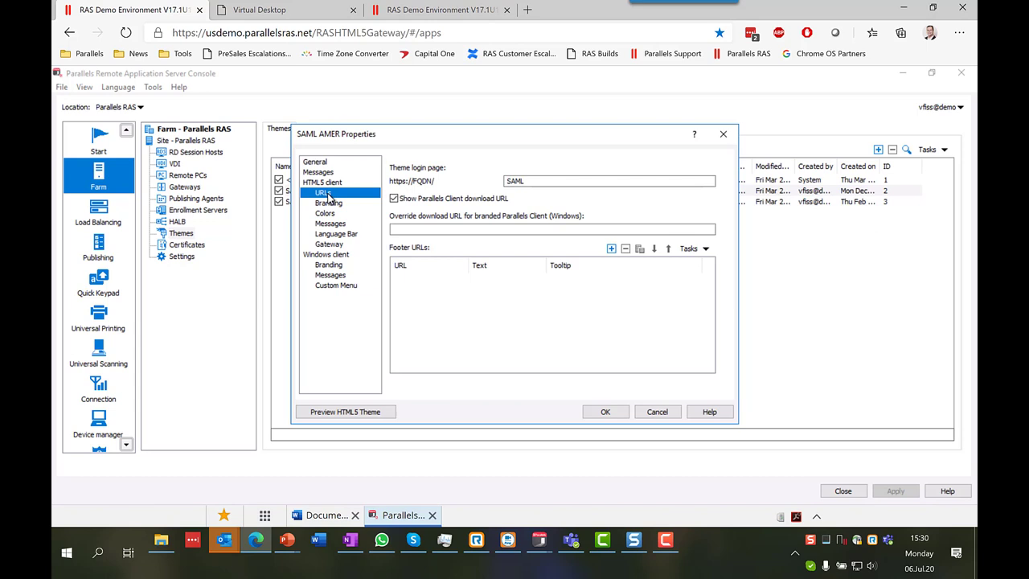
click(332, 204)
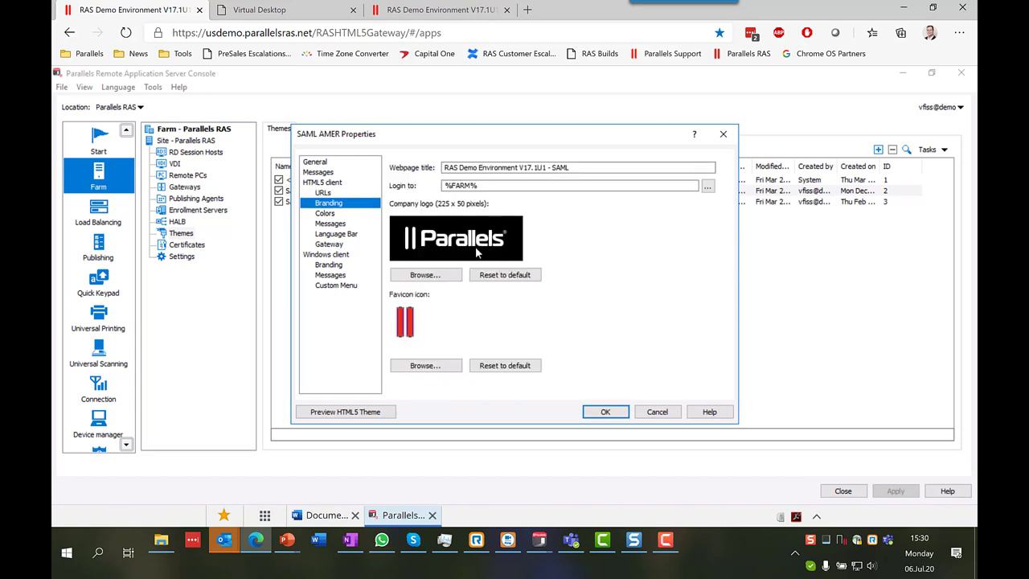
click(330, 214)
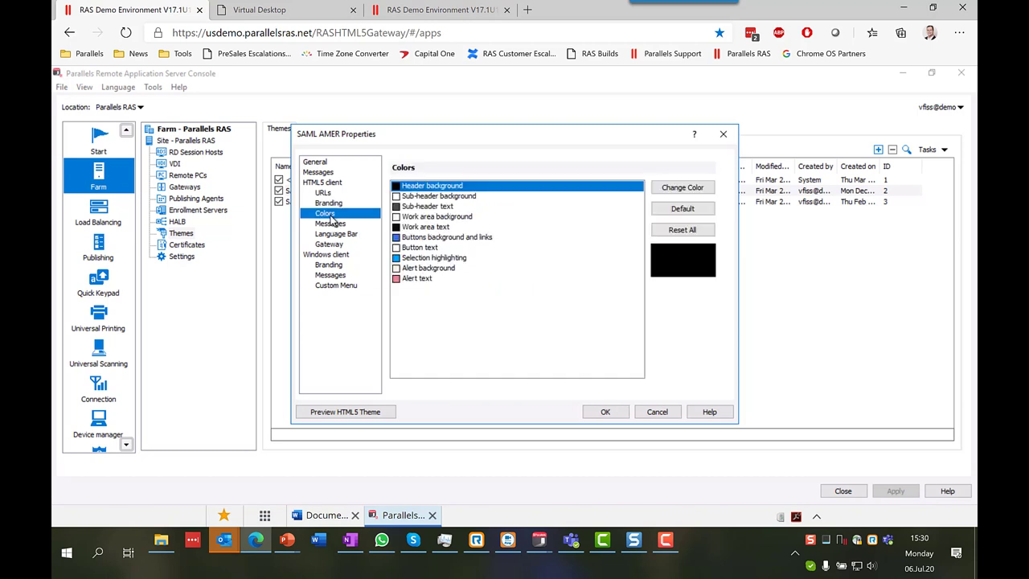
click(331, 223)
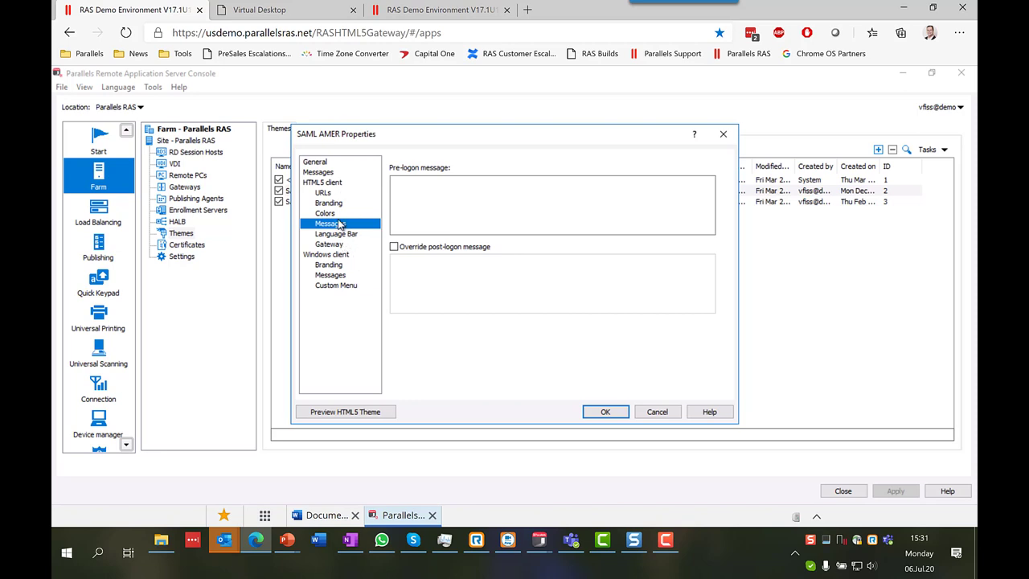
click(657, 411)
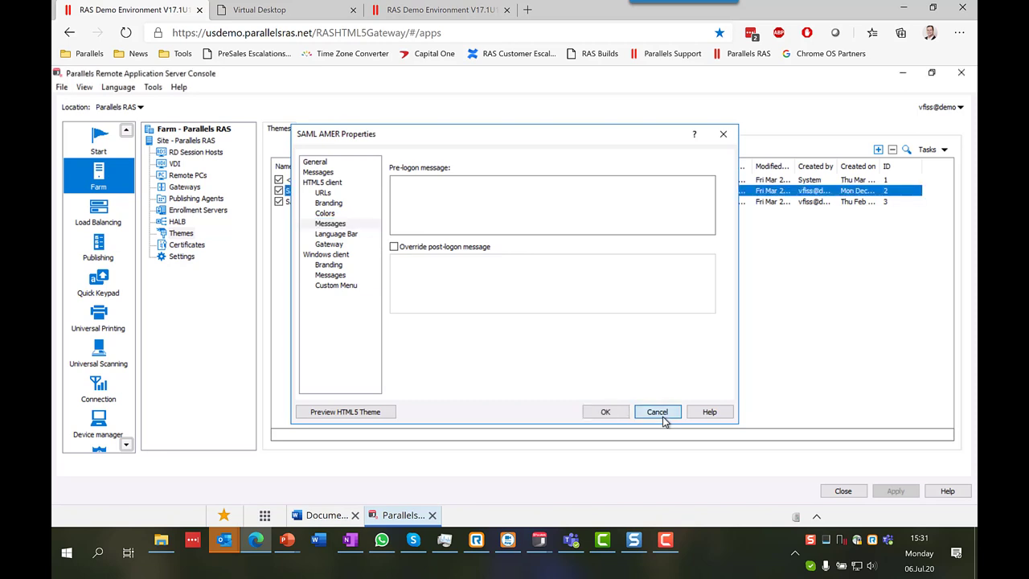
click(212, 212)
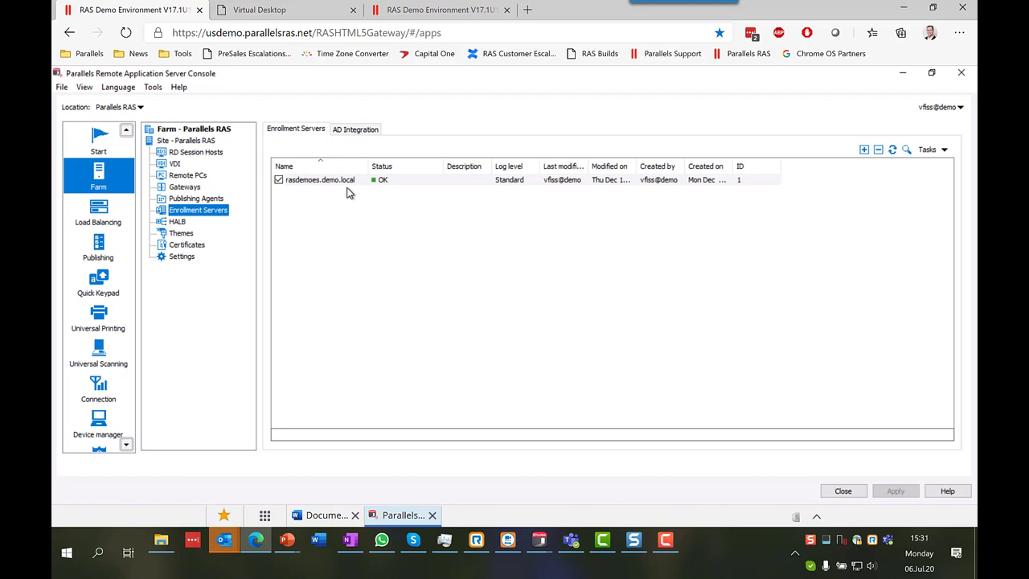
Inspect the ANZDemo SAML provider without changes, then show the Resource Based Load Balancing settings
click(98, 392)
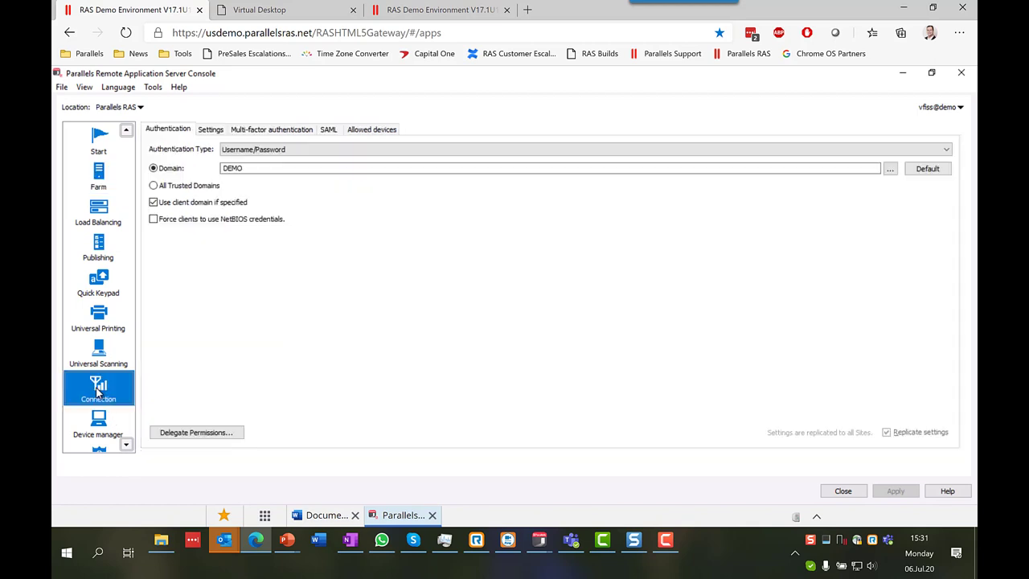
click(327, 130)
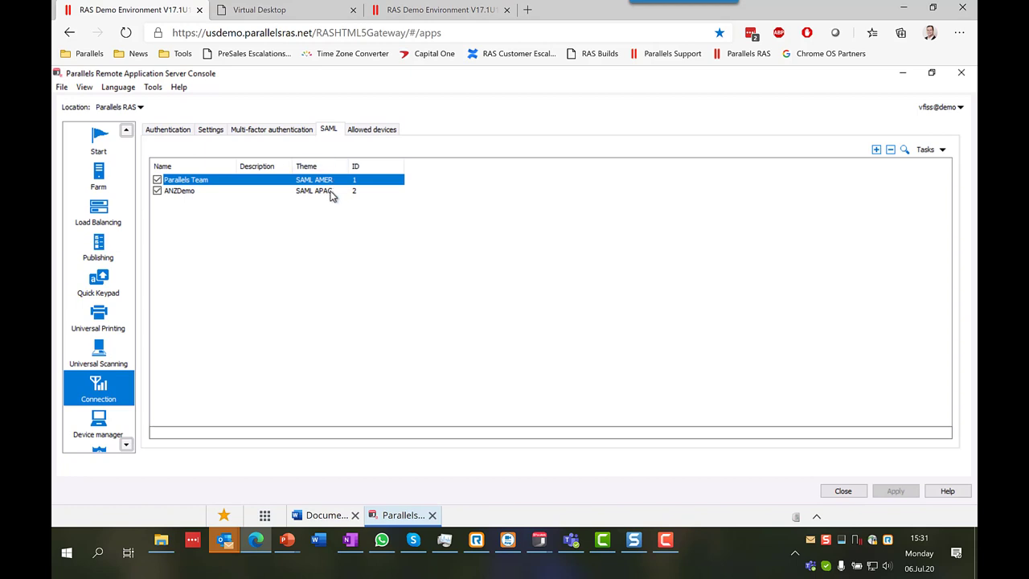
double_click(191, 192)
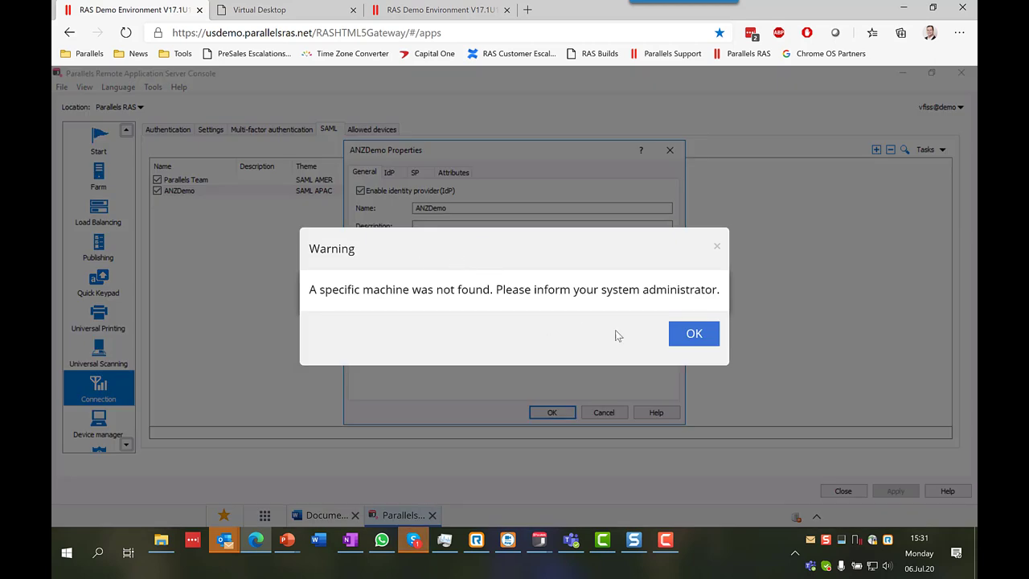
click(696, 336)
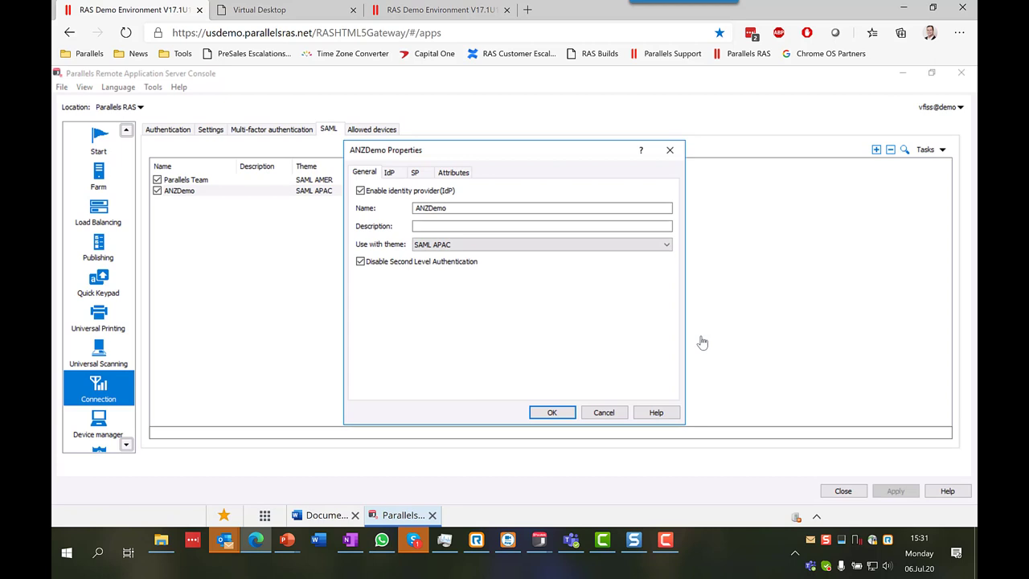
click(610, 413)
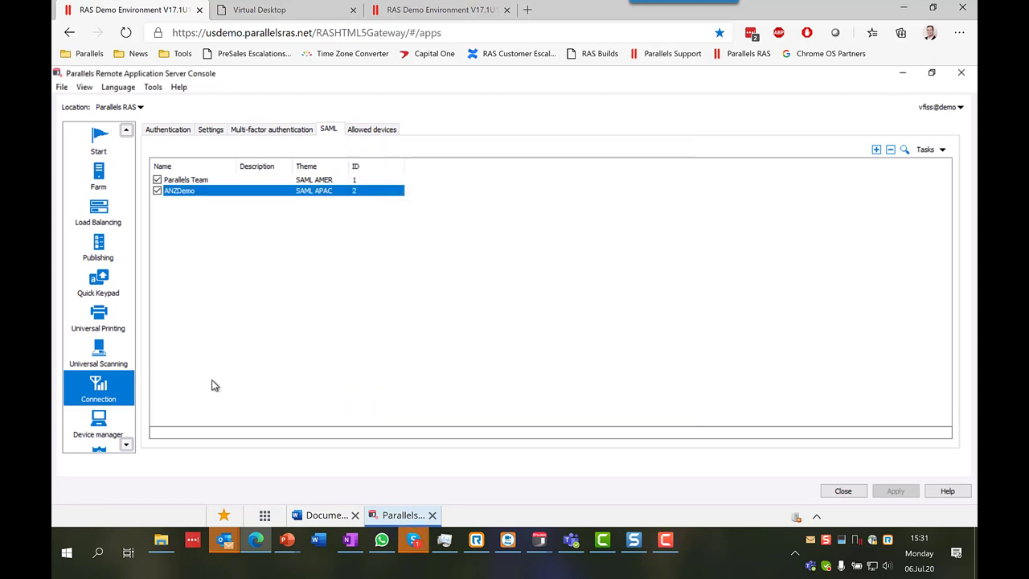
click(109, 224)
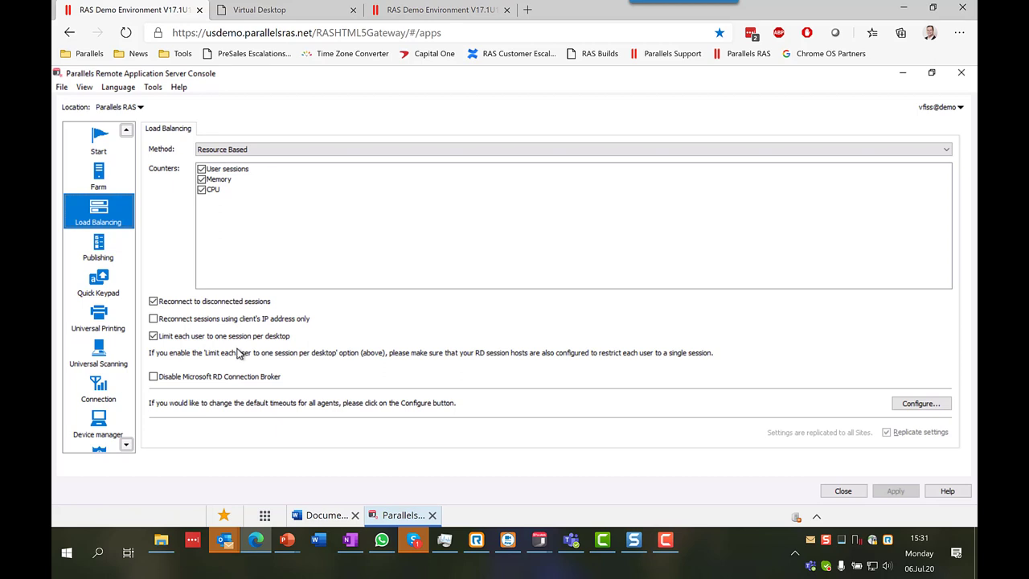
Browse Universal Printing and Universal Scanning TWAIN settings, then return to the Connection SAML list
click(103, 324)
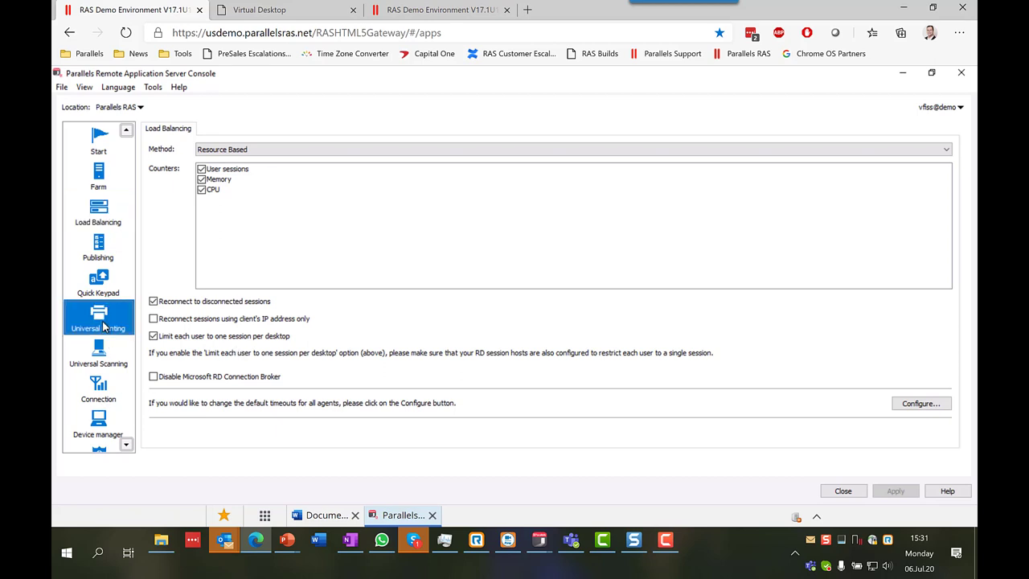
click(111, 363)
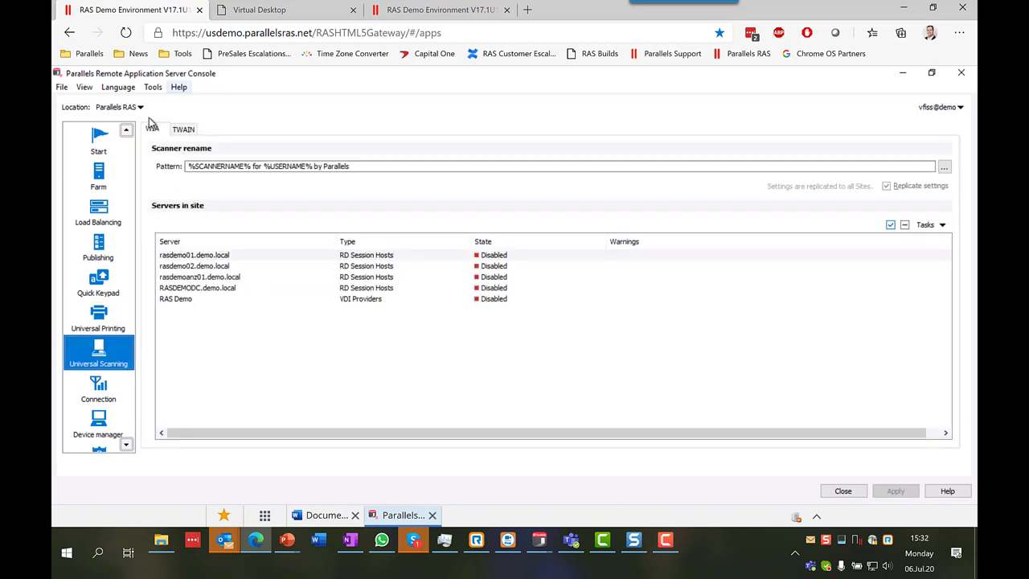
click(182, 132)
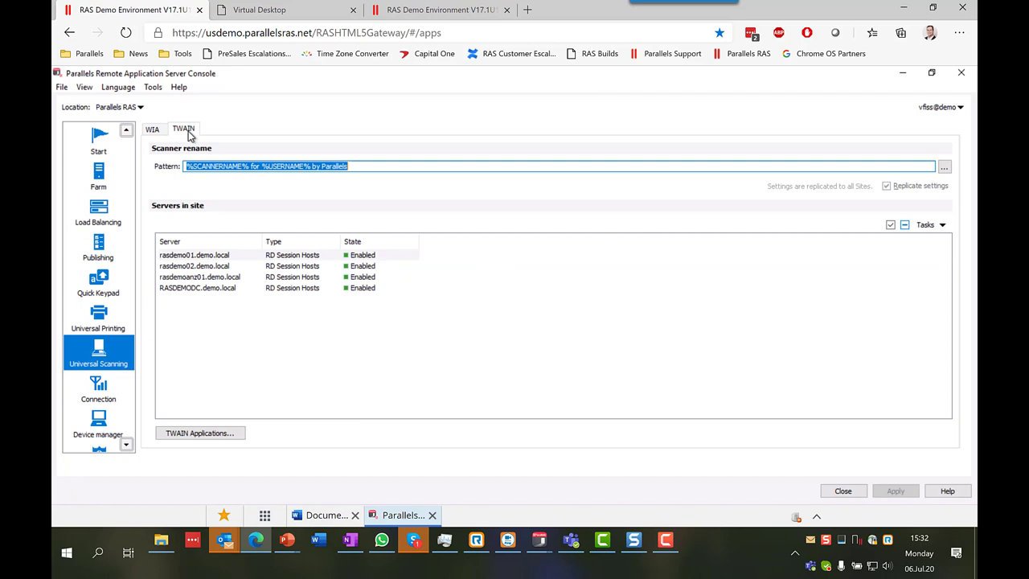
click(109, 314)
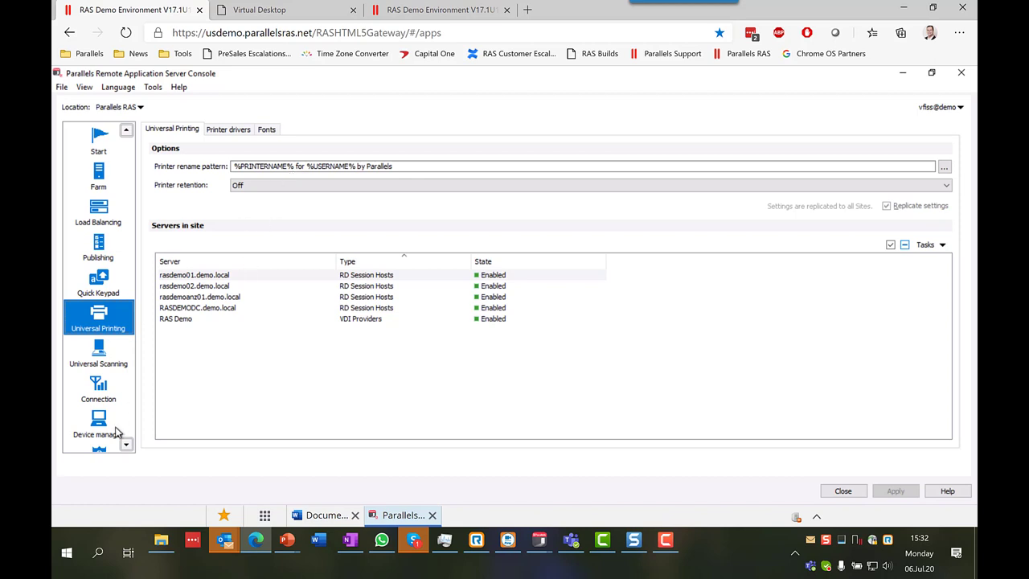
click(111, 399)
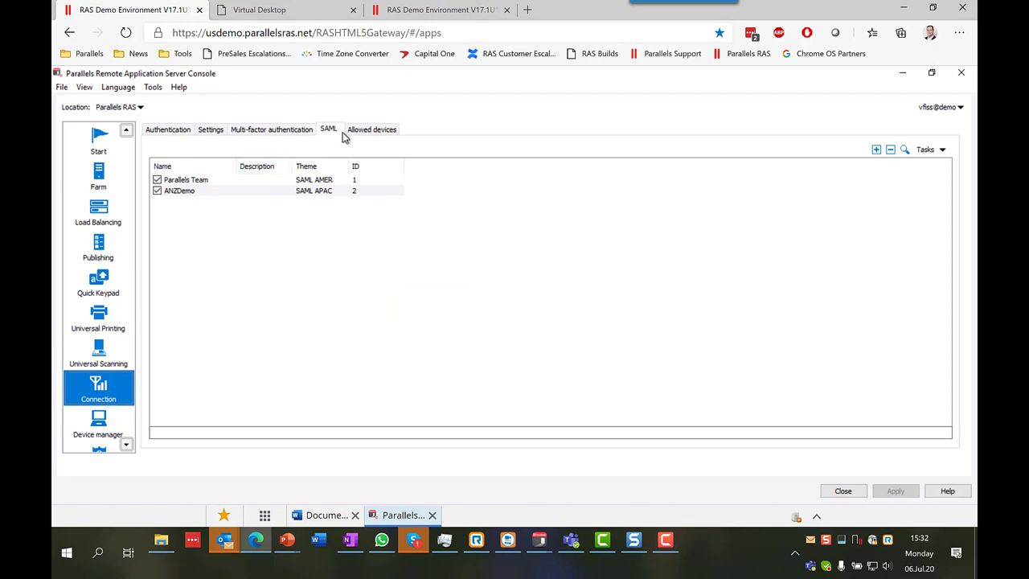
Set Google Authenticator as the MFA provider and enable the user or group exclusion list
click(296, 130)
click(198, 168)
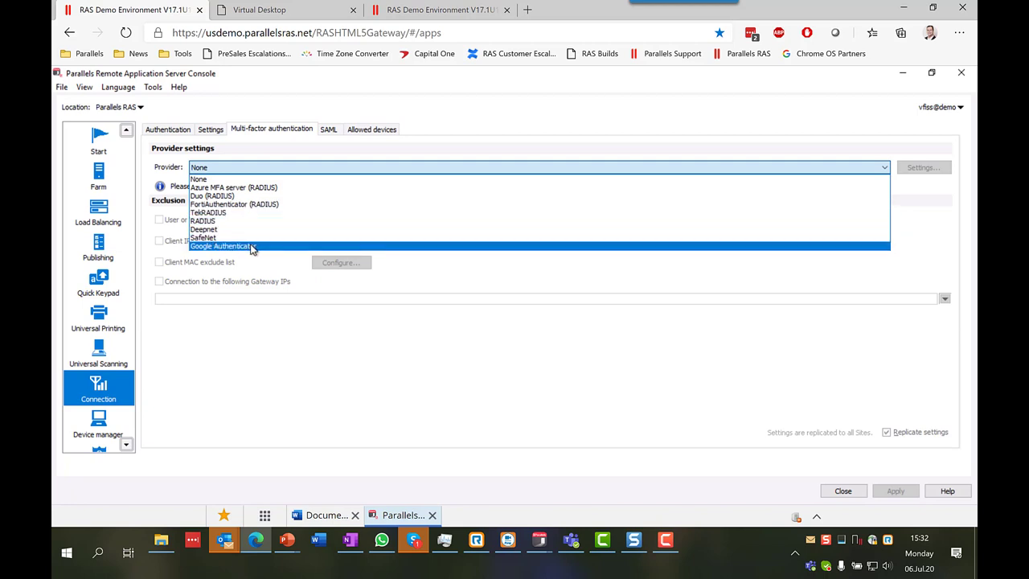
click(251, 246)
click(159, 220)
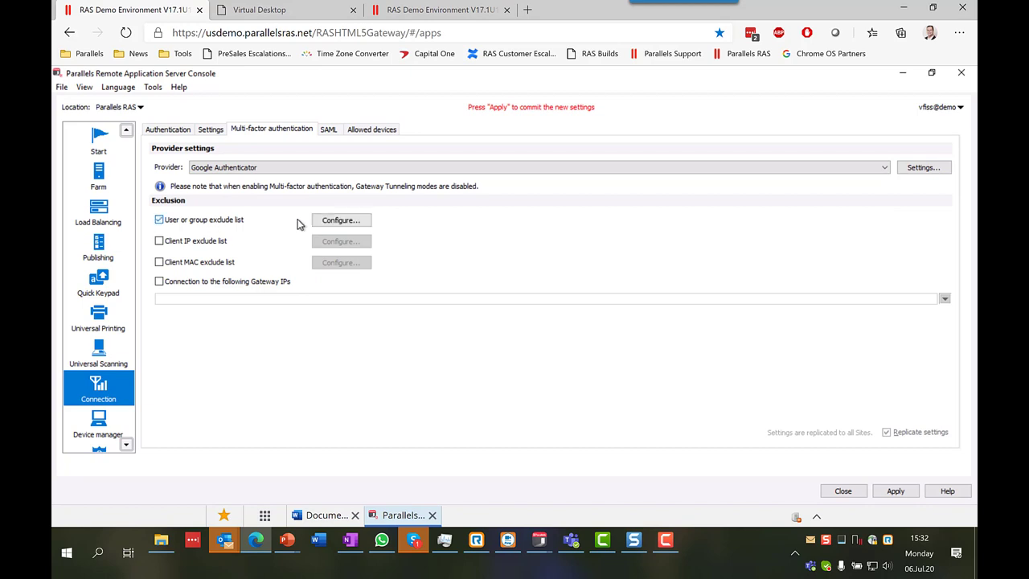
click(341, 222)
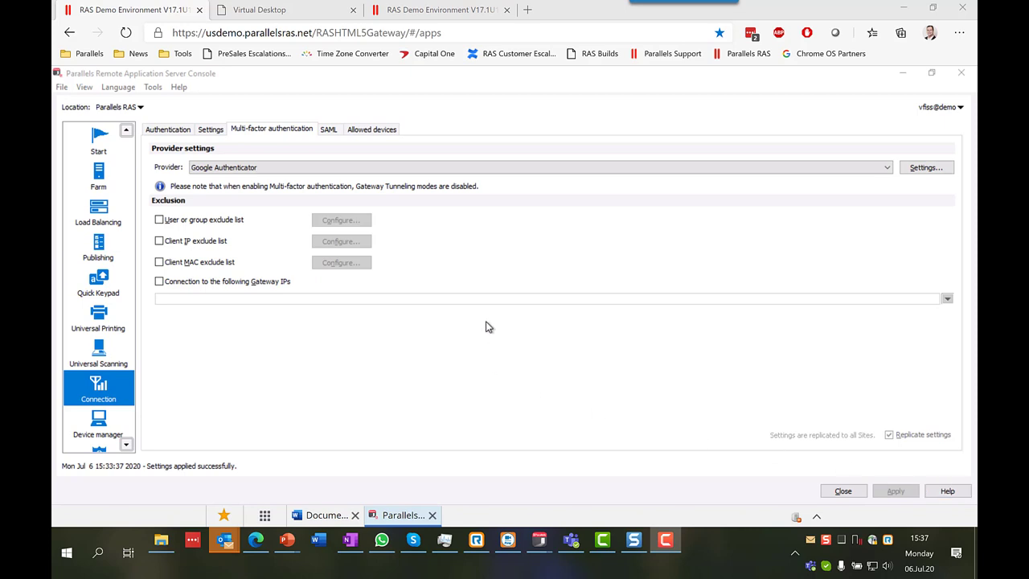
Load the usdemo HTML5 Gateway in a new tab, log in via SAML Logon (AMER), return to the console
click(528, 9)
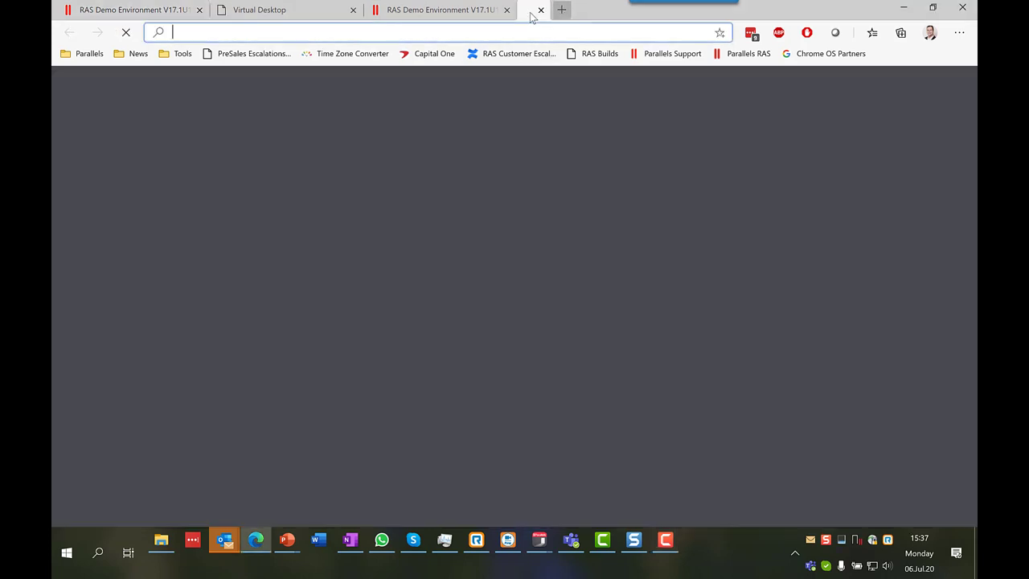
text(us)
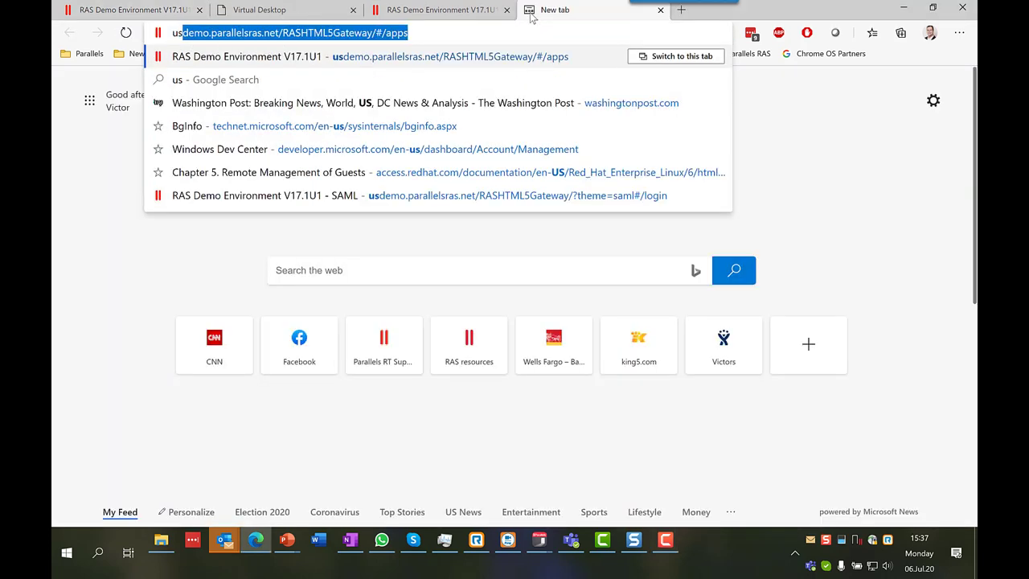
key(Return)
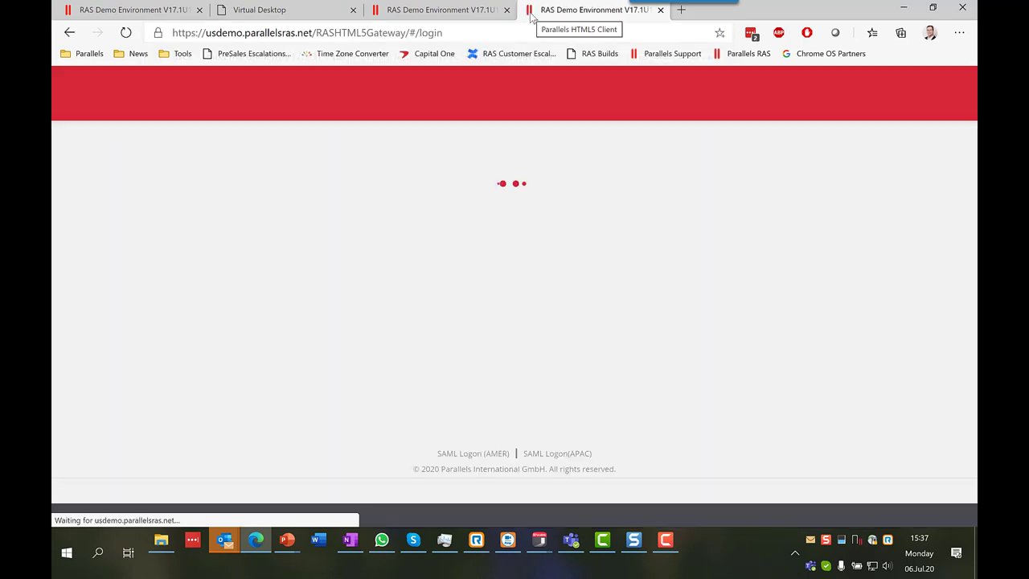
click(481, 481)
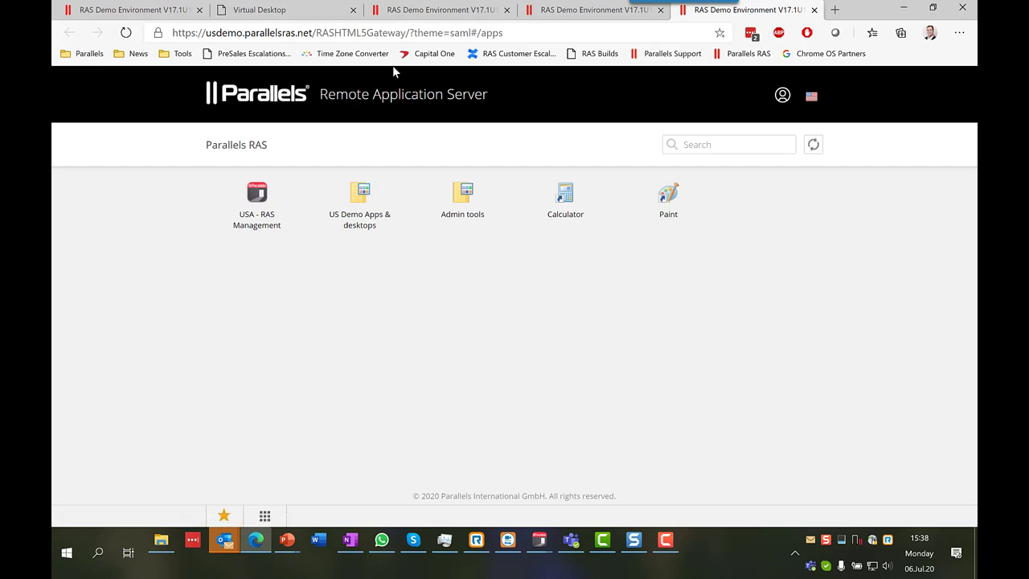
click(423, 12)
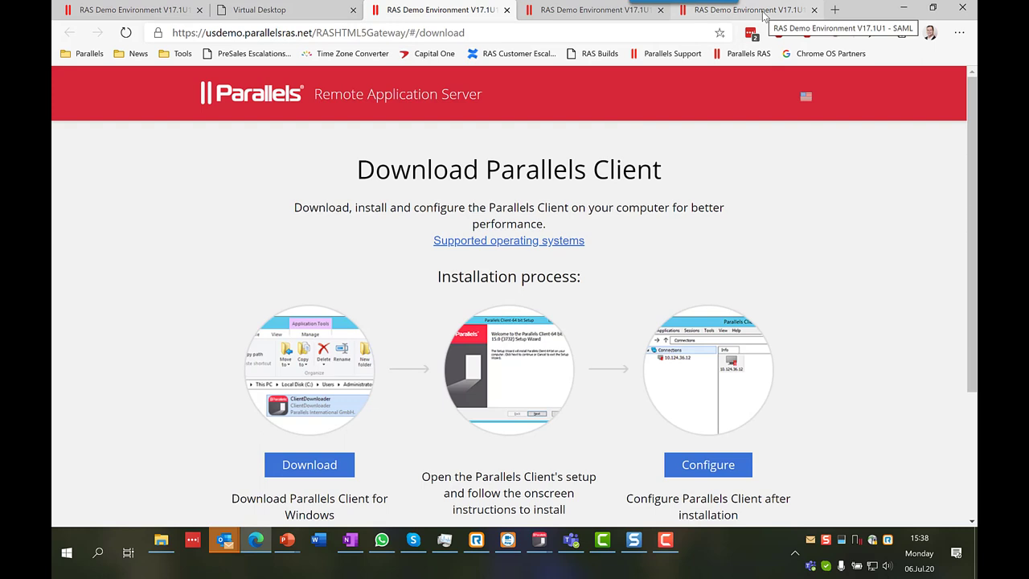
click(129, 11)
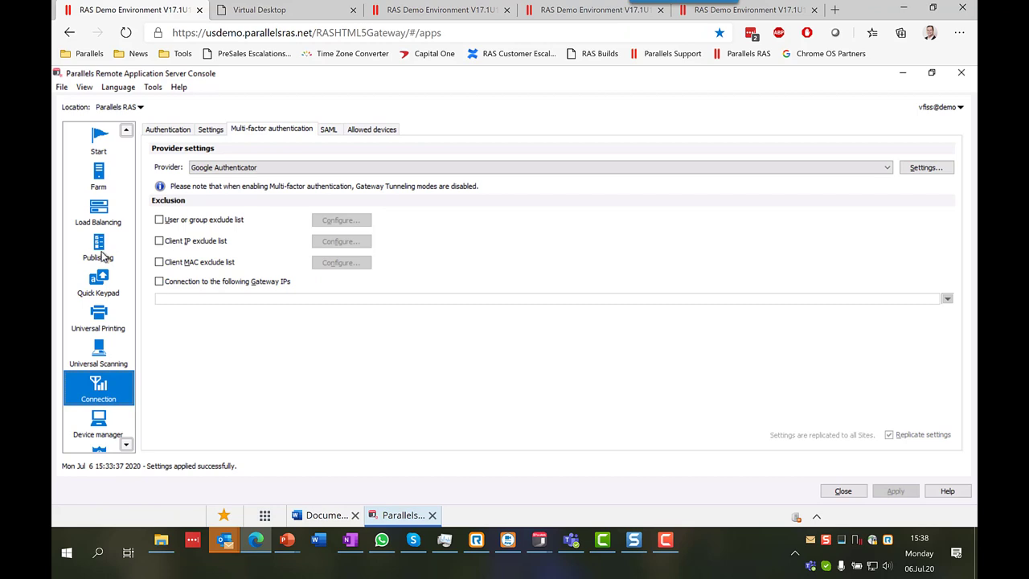
Open the 'all users' policy's properties from the Policies list
click(126, 445)
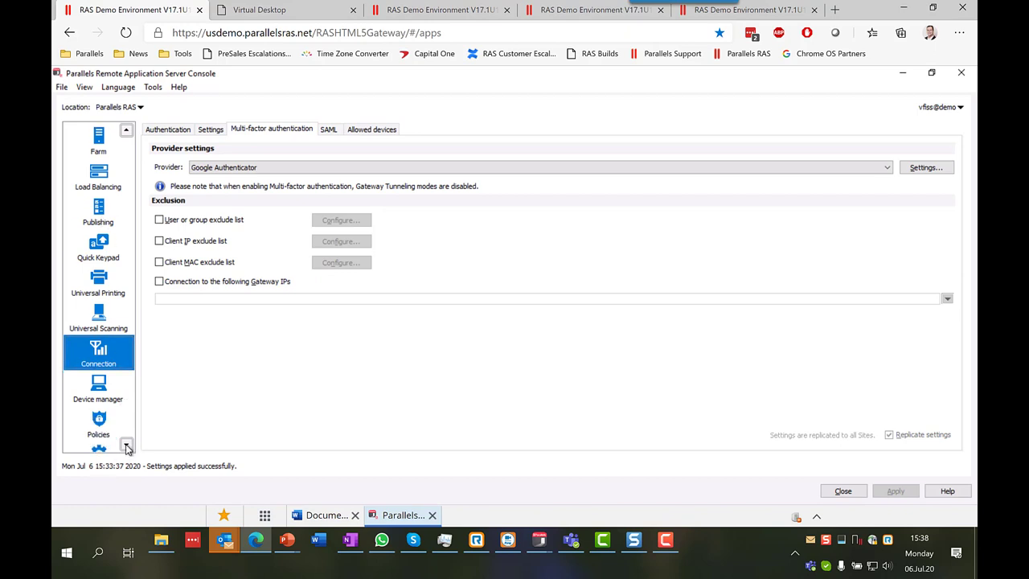
click(126, 446)
click(101, 390)
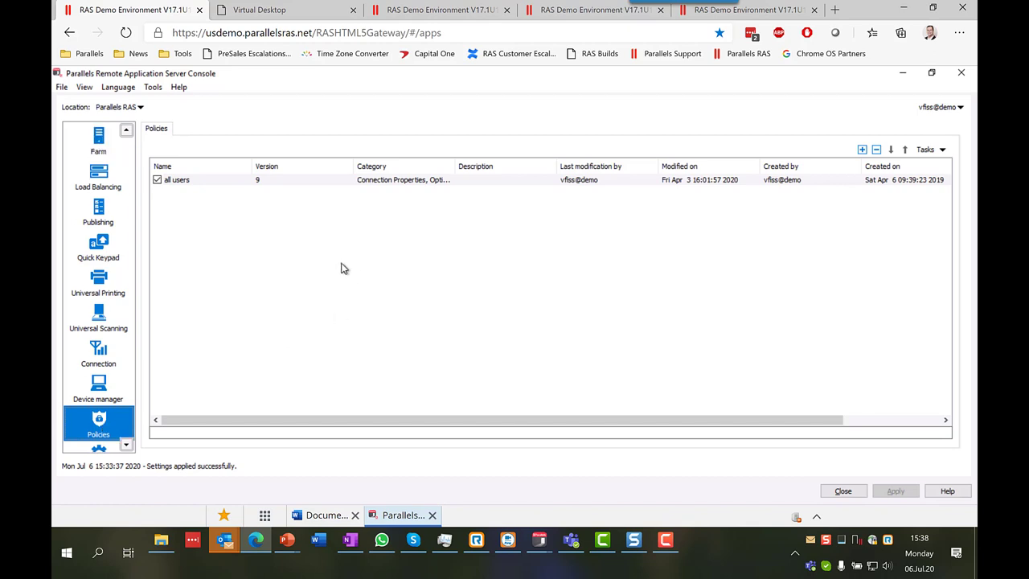
double_click(205, 182)
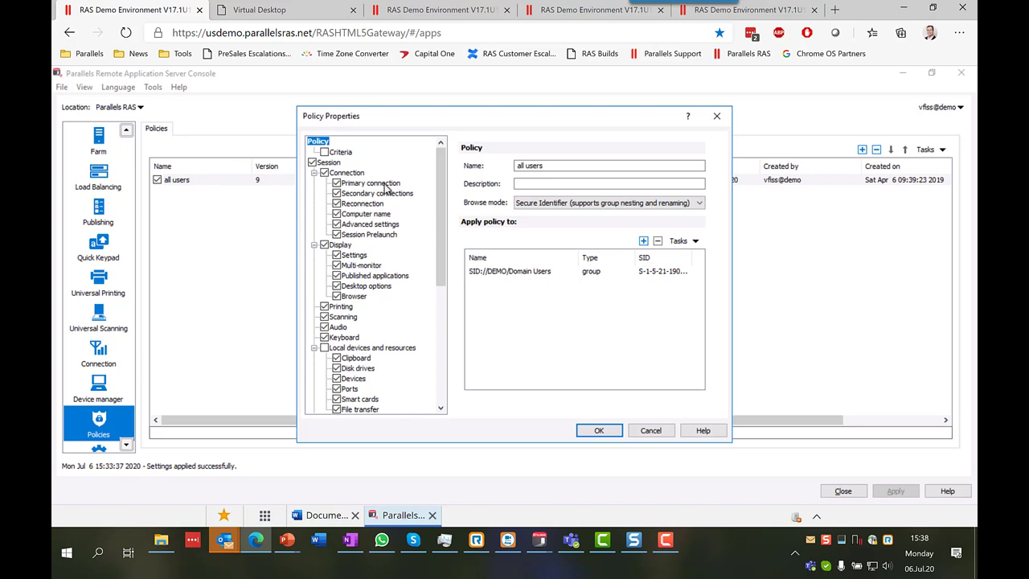
Browse the policy's Display, Devices and Experience > Performance settings
click(314, 173)
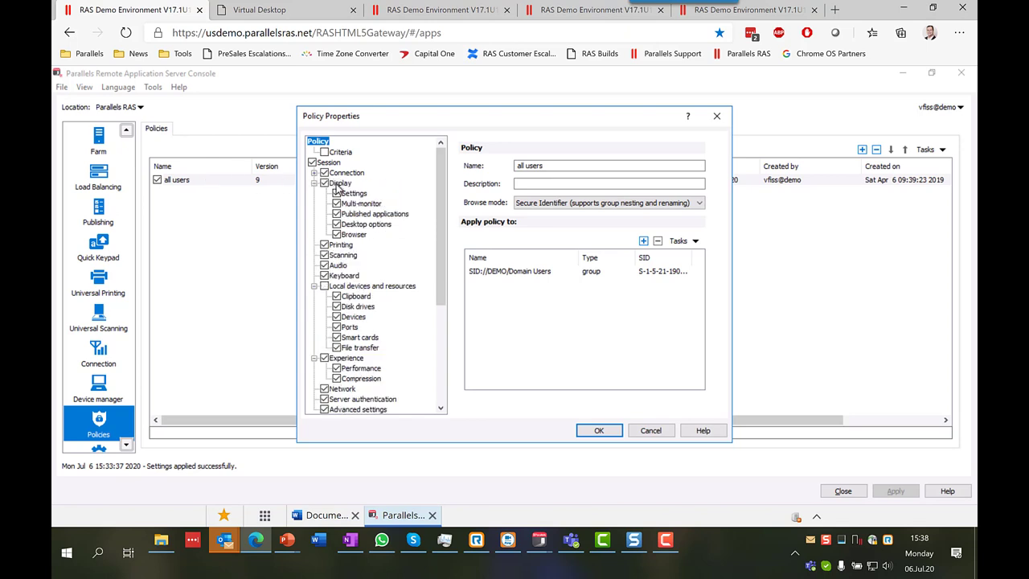
click(340, 183)
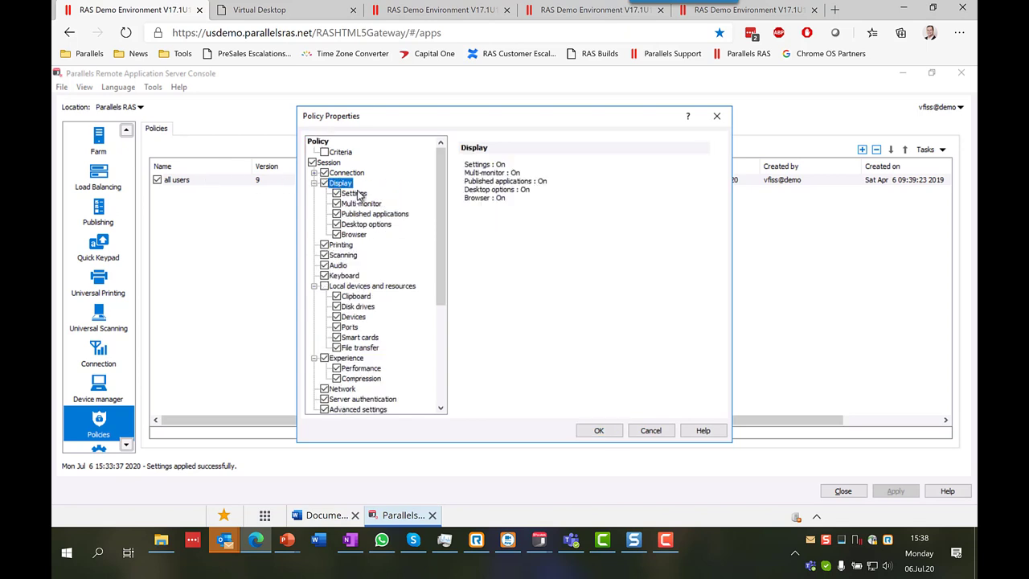
click(314, 183)
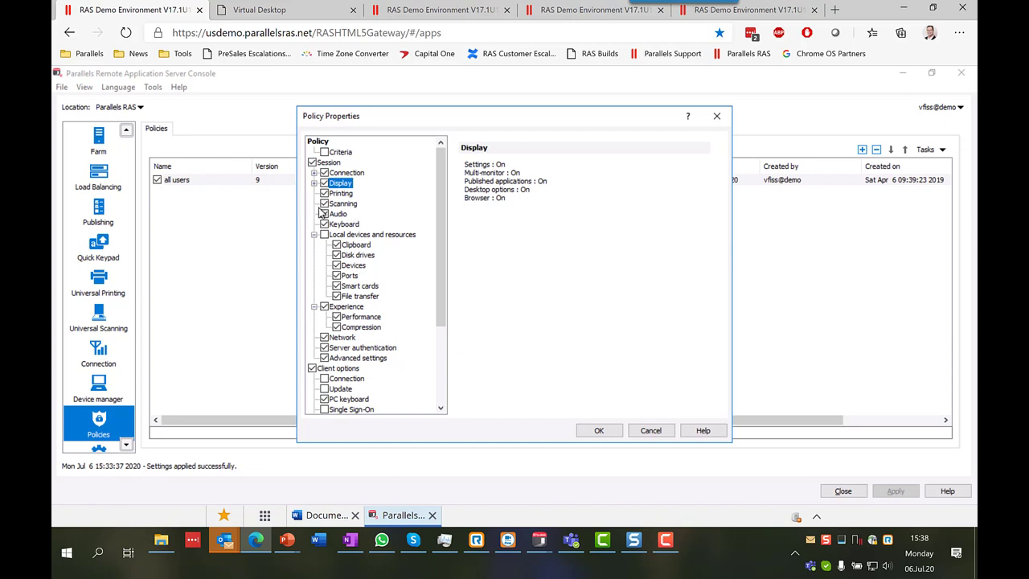
click(406, 237)
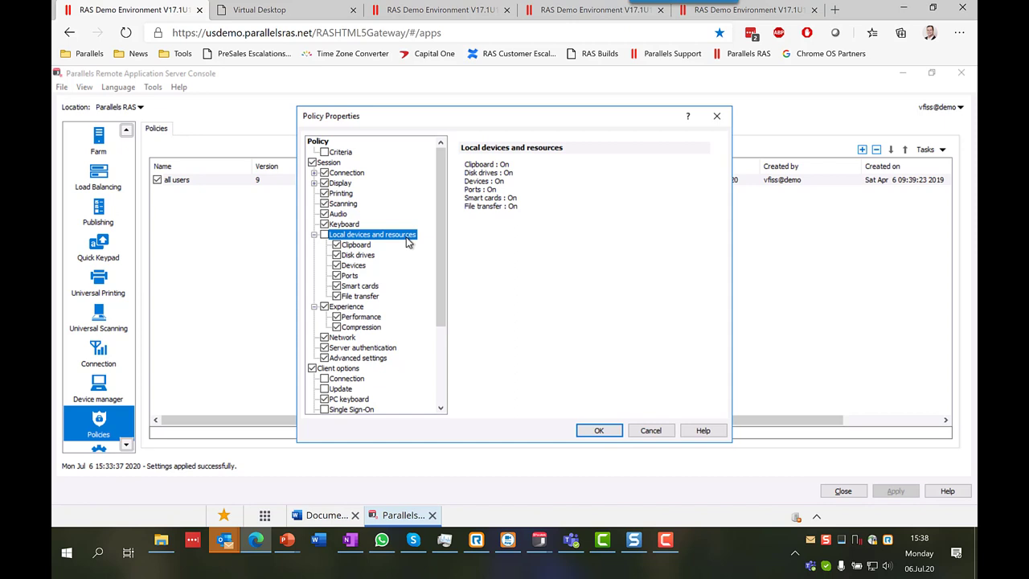
click(354, 265)
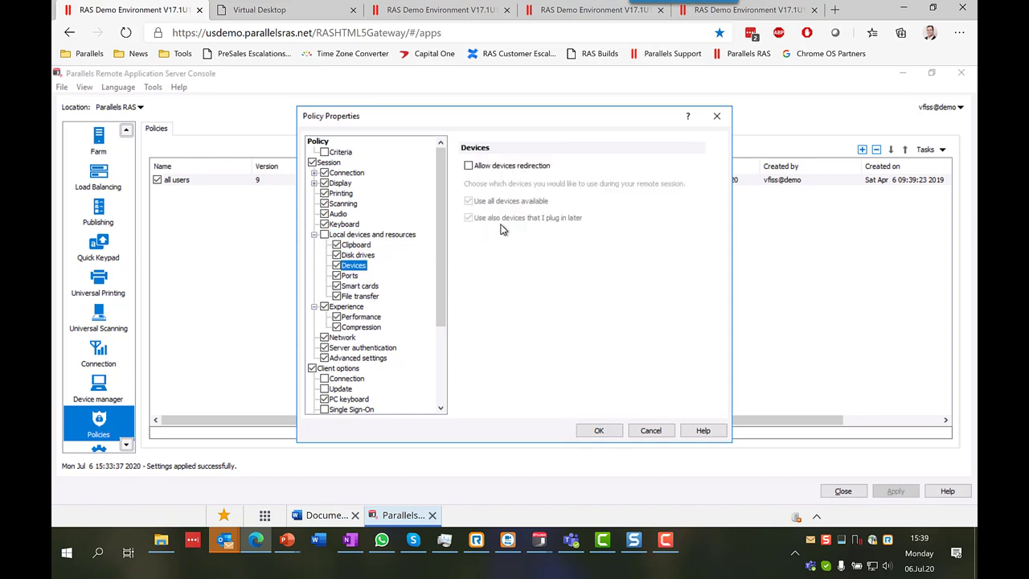
click(360, 317)
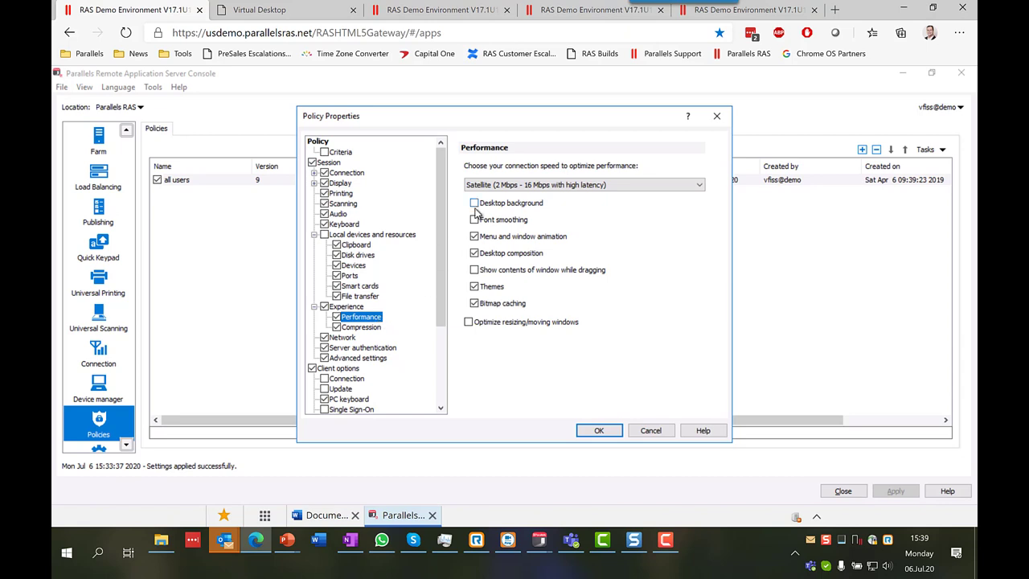
Keep Satellite as the policy's connection speed
click(540, 187)
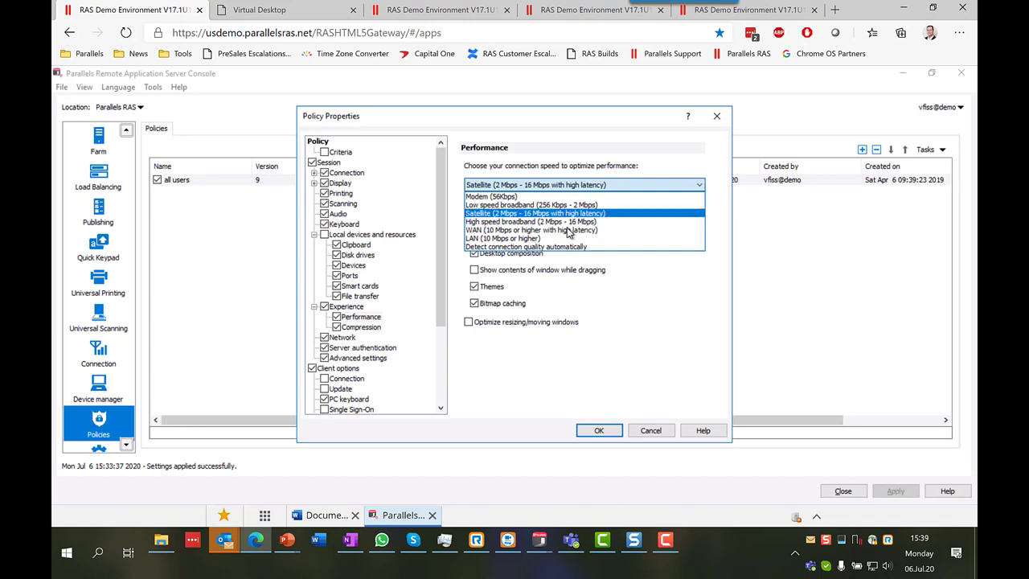
click(513, 400)
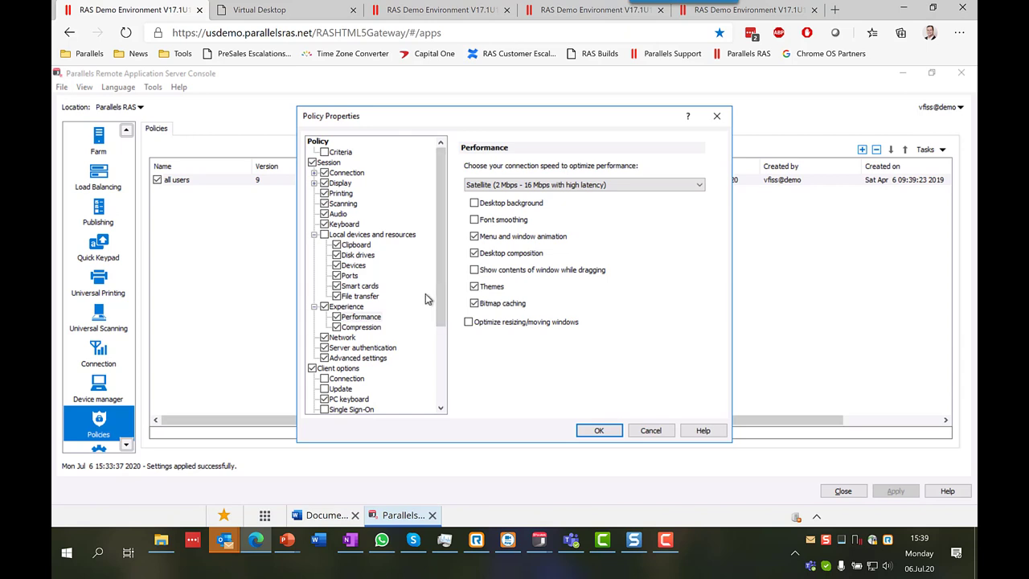
drag(441, 315, 441, 404)
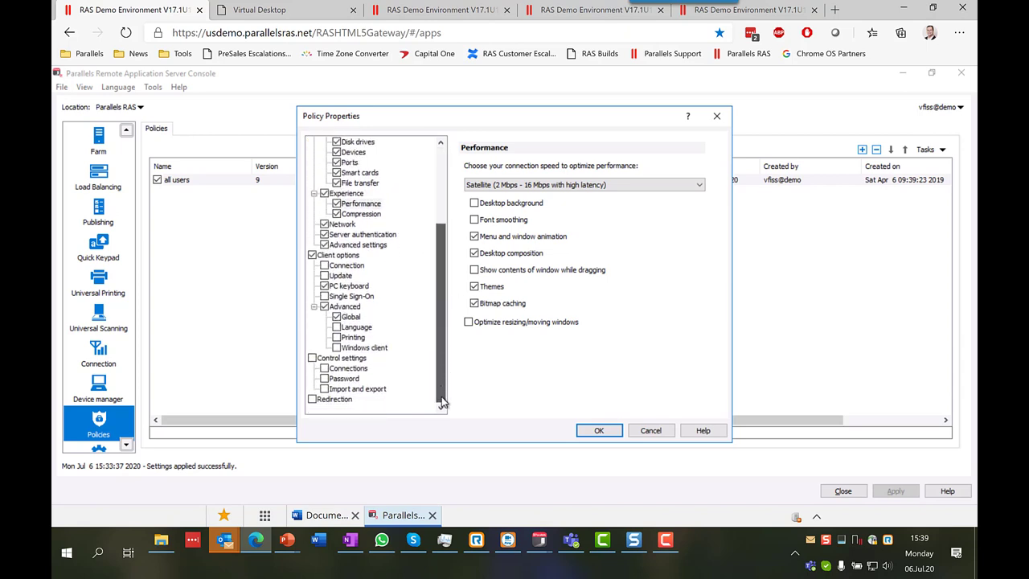
Review Global, Control settings, Connections, Password and Redirection options, then cancel the policy properties
click(358, 320)
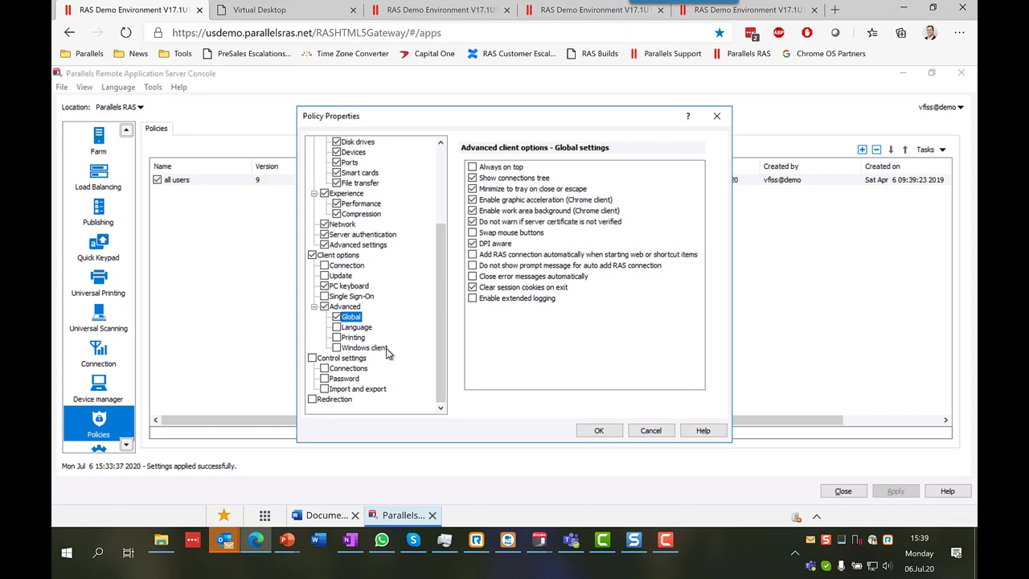
click(361, 361)
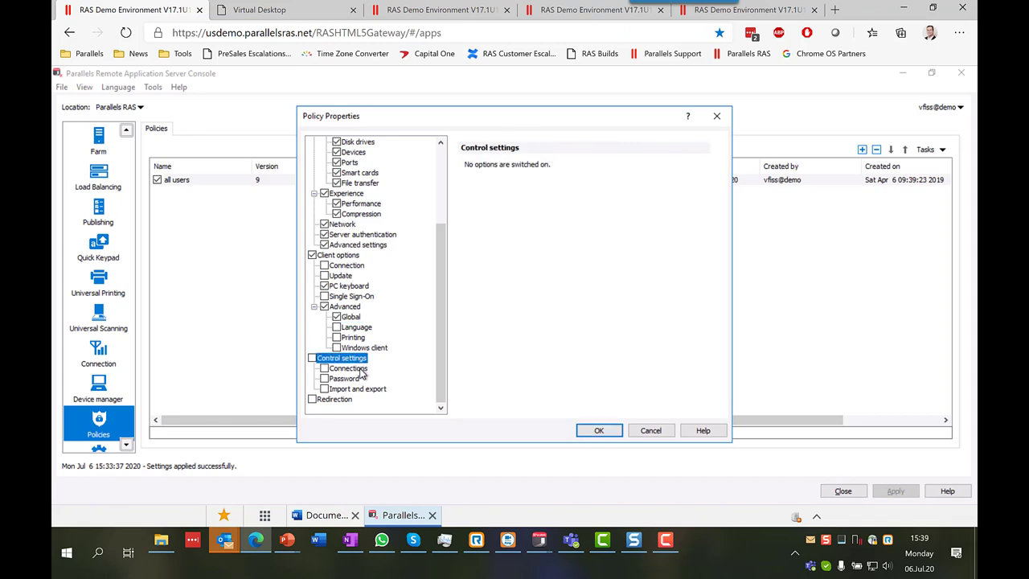
click(362, 369)
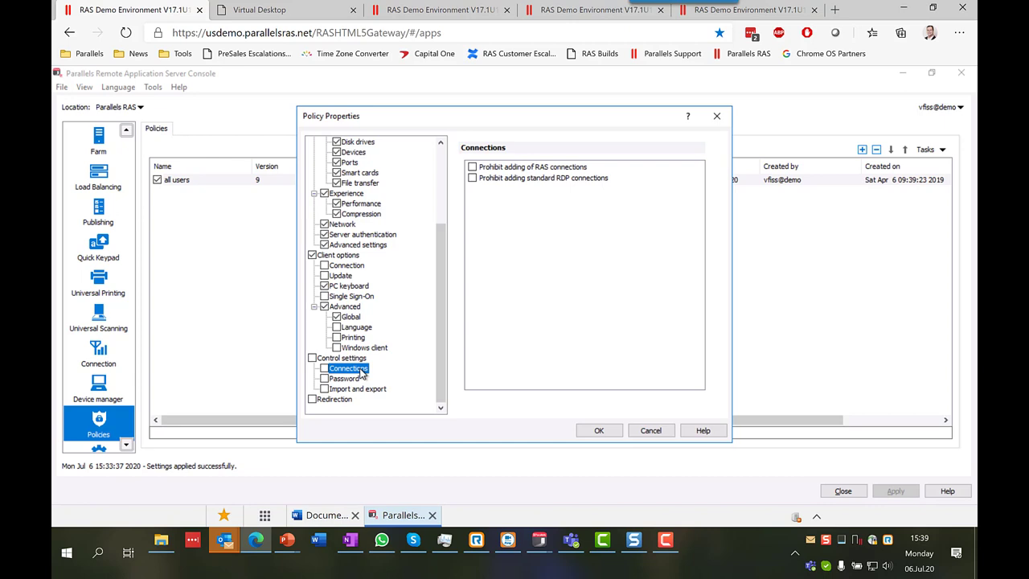
click(347, 380)
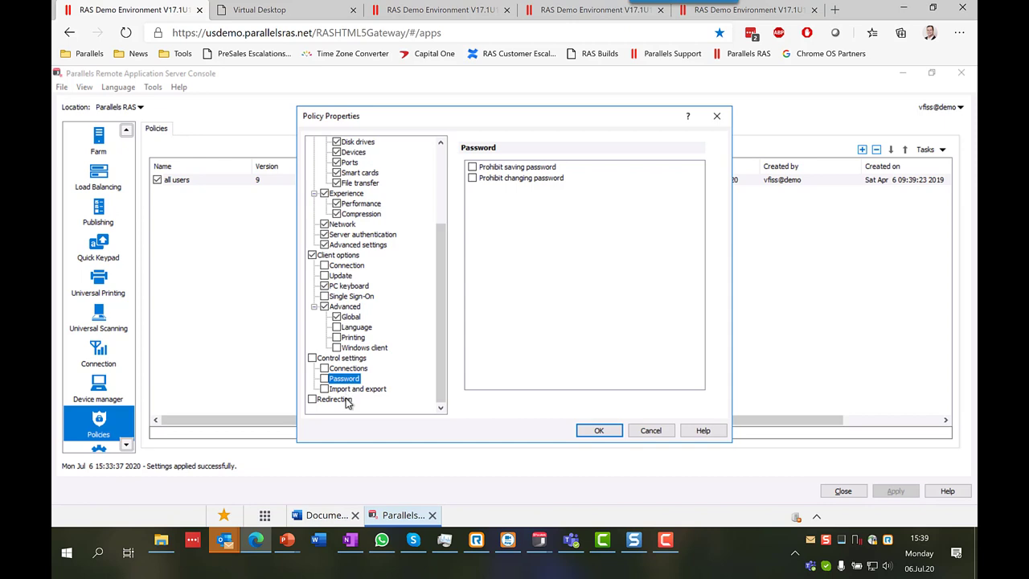
click(347, 400)
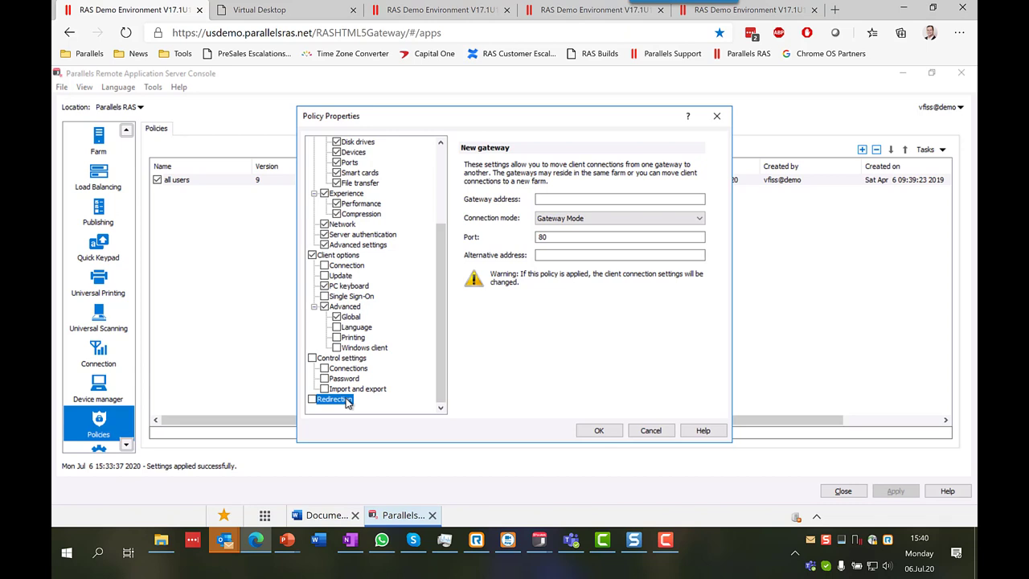
click(650, 430)
click(127, 445)
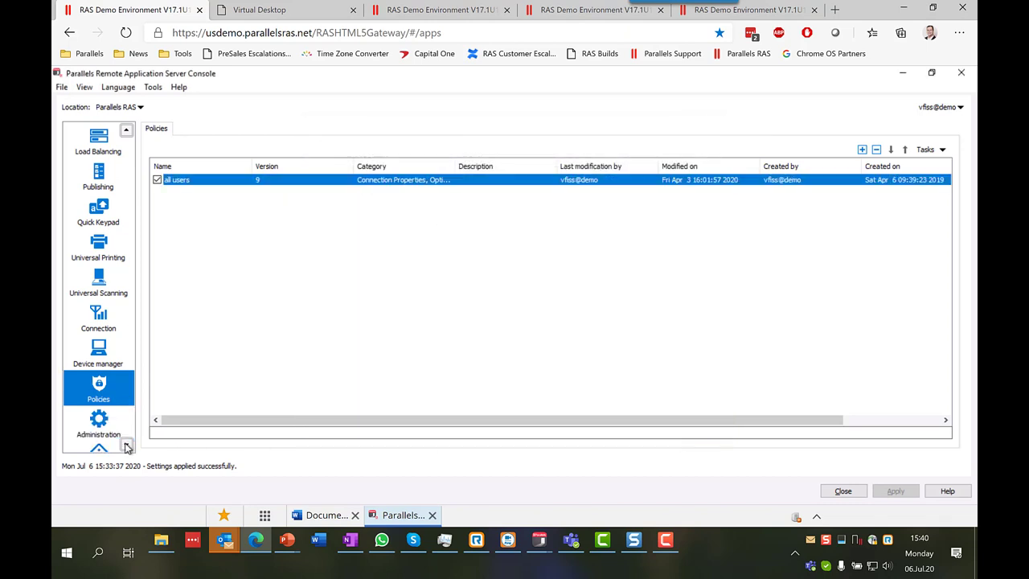
Review the Applied settings entry in the Administration Settings audit log, then scroll to Universal Scanning
click(127, 445)
click(126, 444)
click(126, 445)
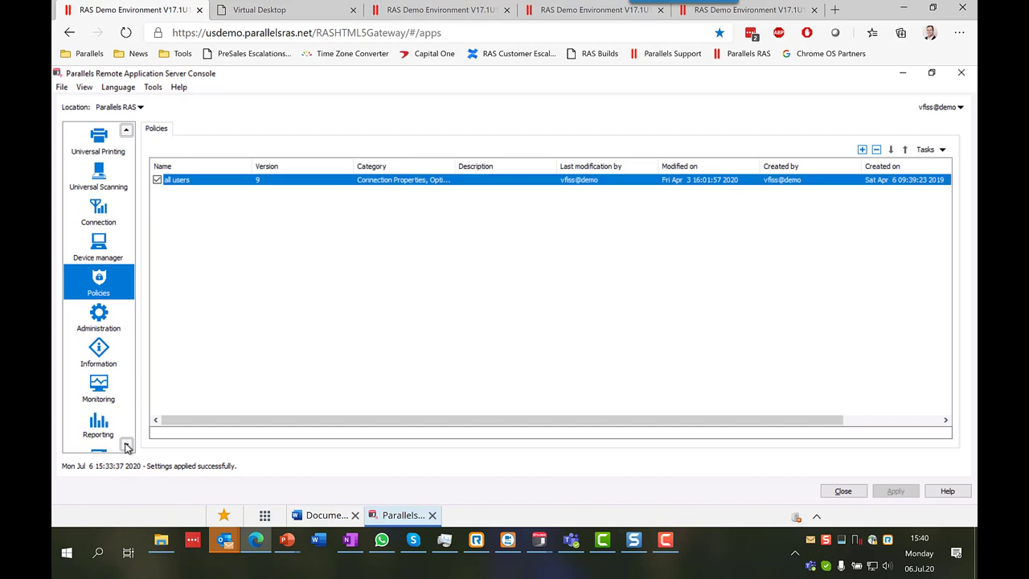
click(126, 444)
click(110, 277)
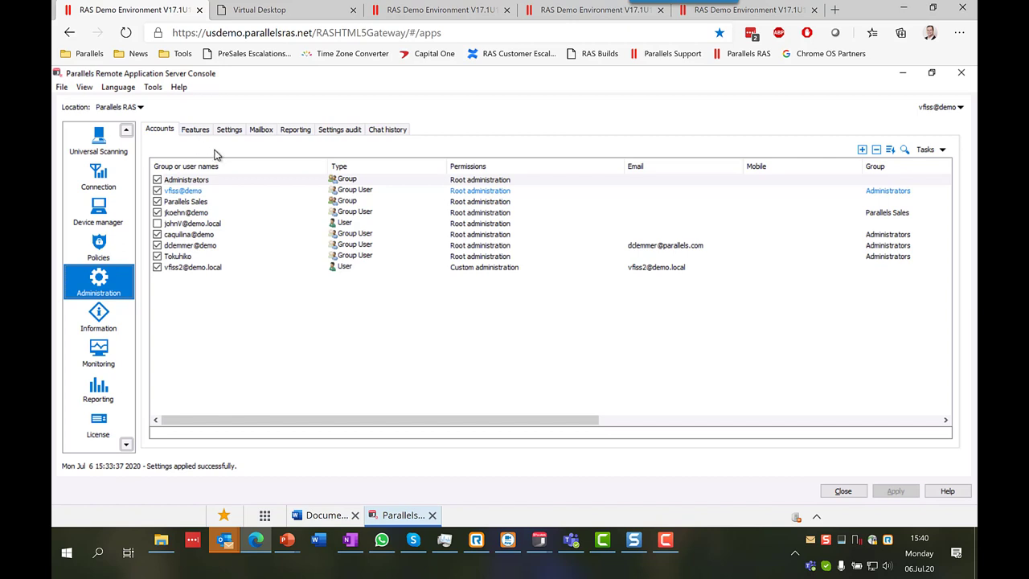
click(350, 131)
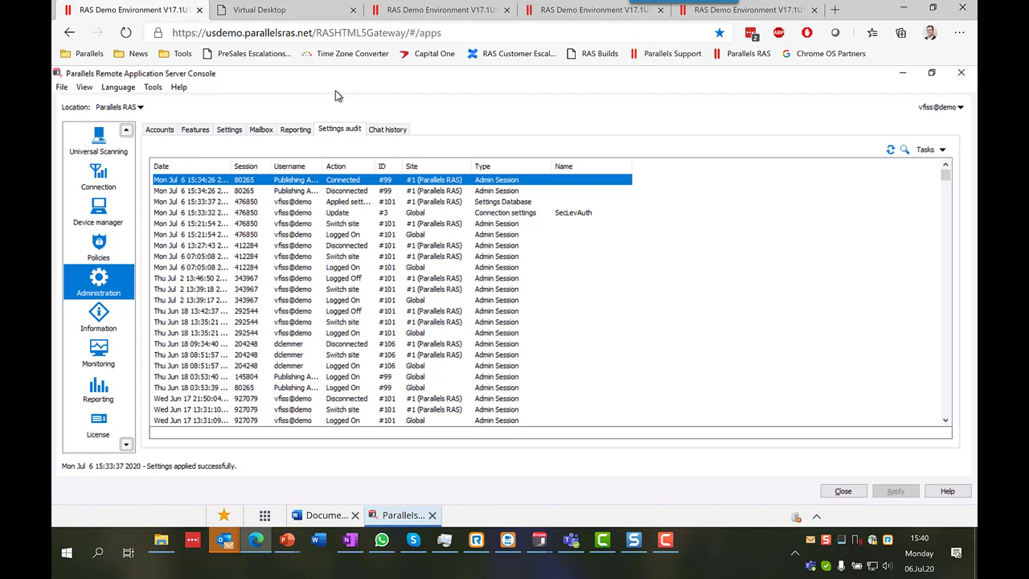
click(370, 202)
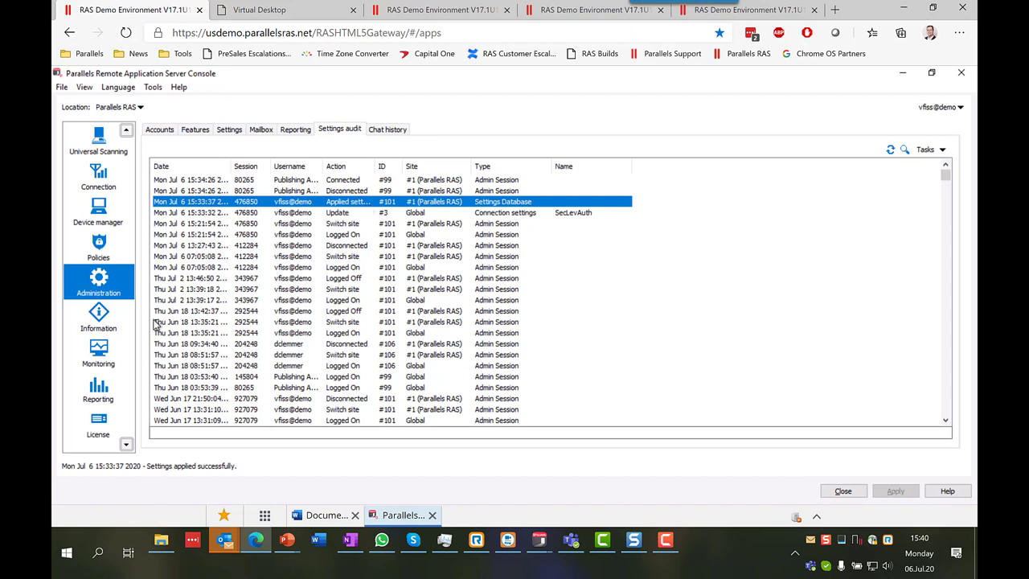
scroll(108, 347, up, 4)
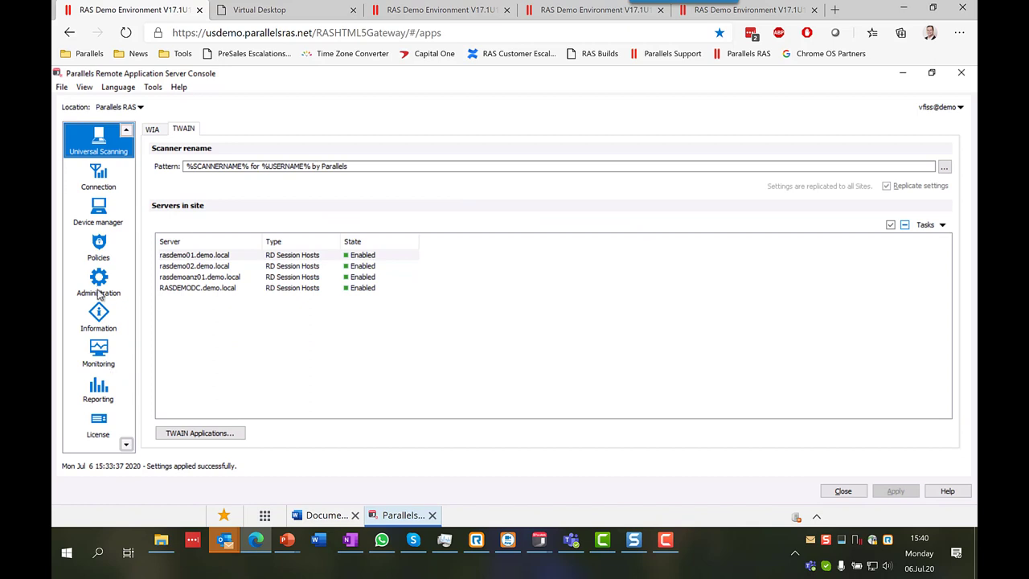
Open the Monitoring infrastructure dashboard
click(98, 359)
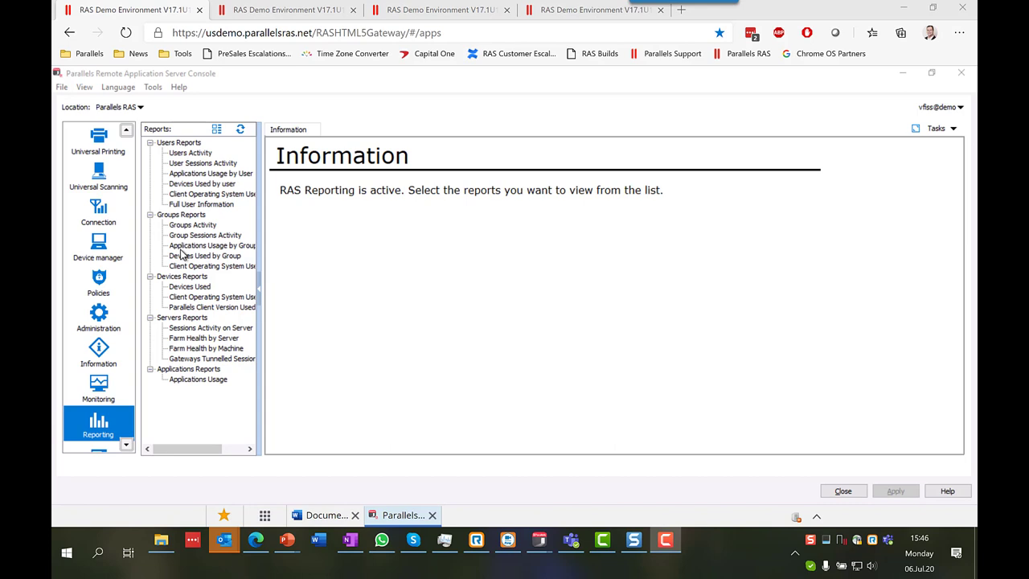
Open the Full User Information, Users Activity and Applications Usage reports
click(213, 205)
click(206, 154)
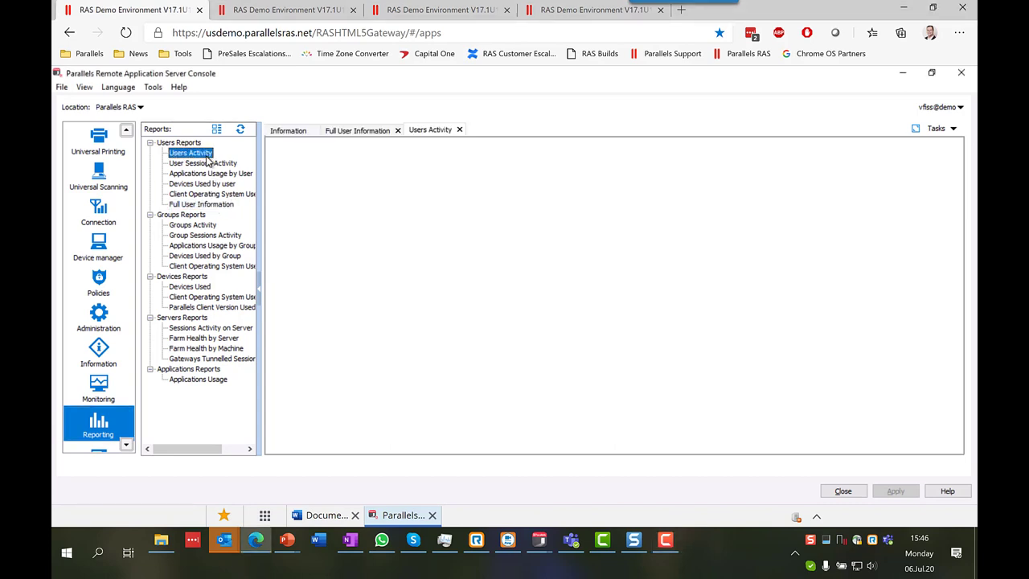
click(206, 382)
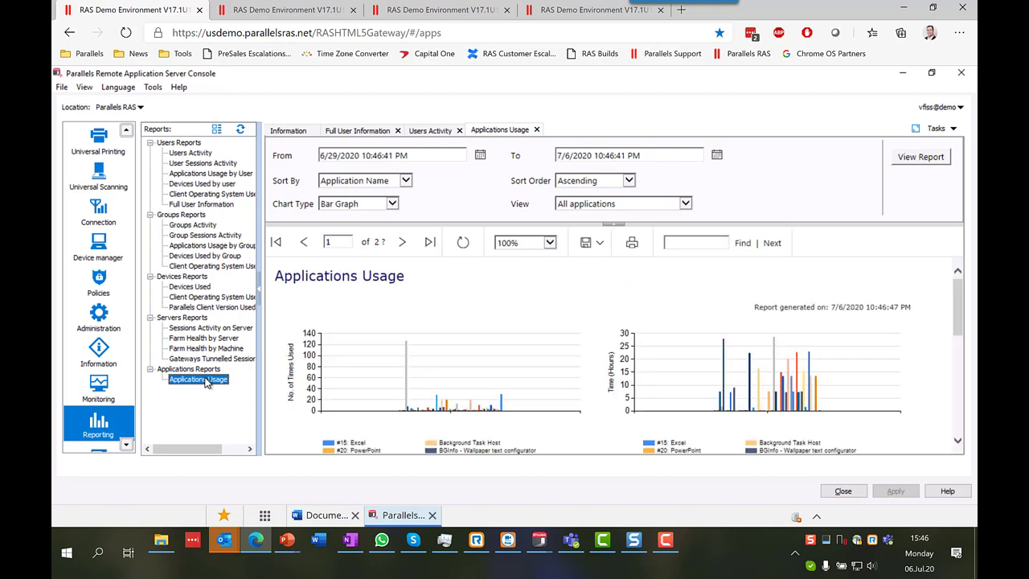
scroll(370, 385, down, 4)
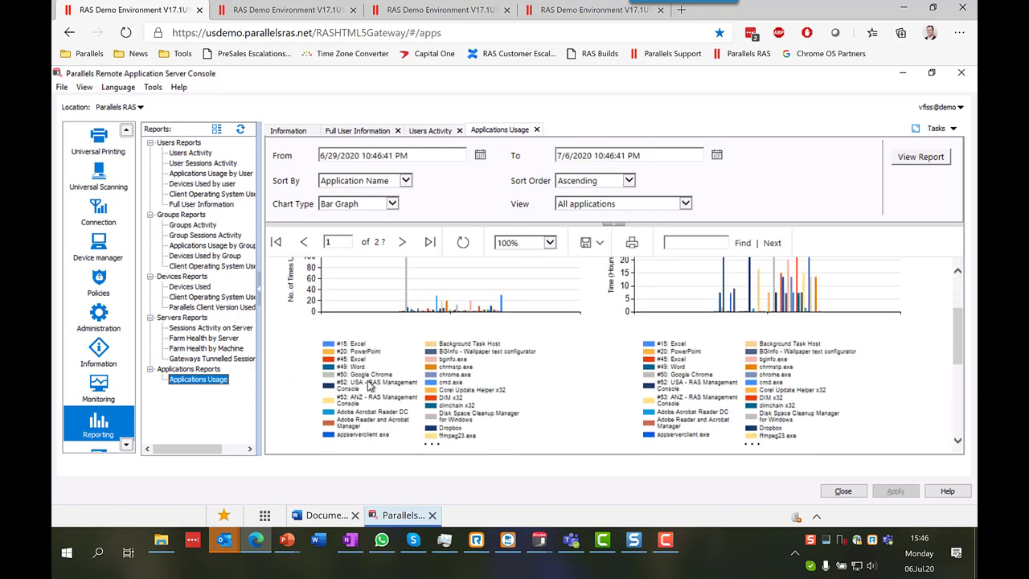
scroll(370, 386, down, 4)
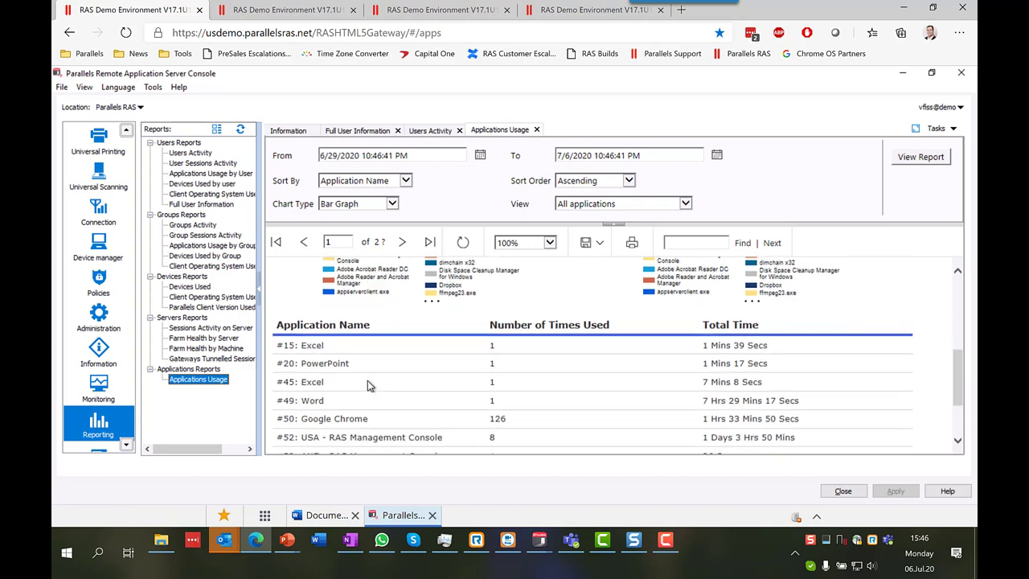
Generate the Full User Information report for the admin user
click(361, 130)
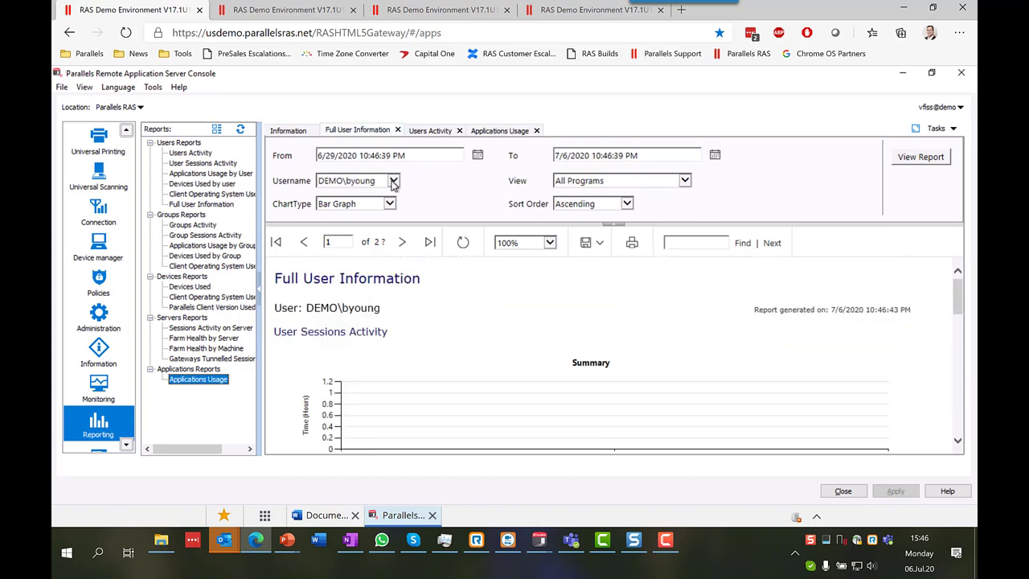
click(393, 181)
click(363, 460)
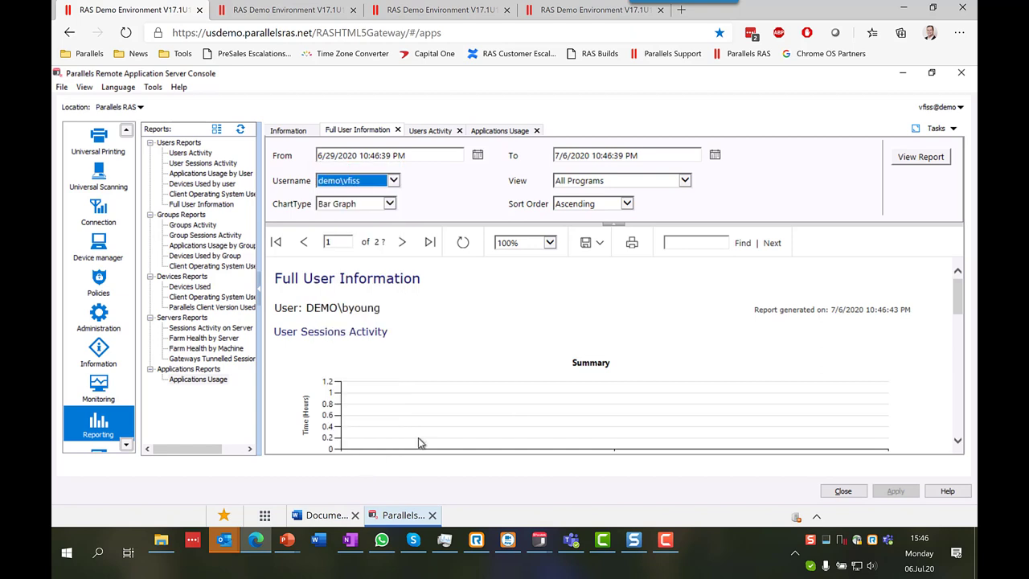
click(938, 158)
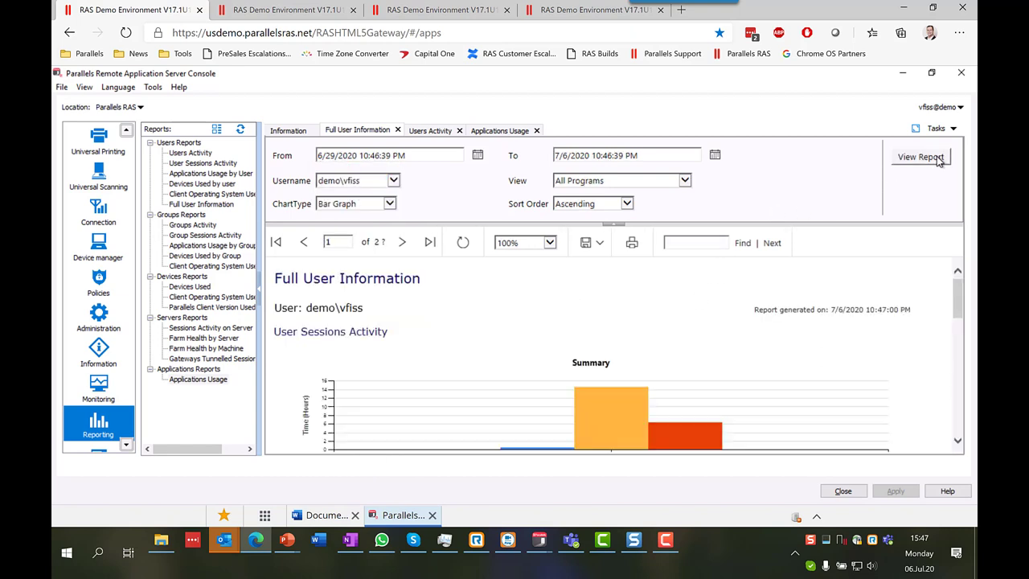
scroll(896, 324, down, 1)
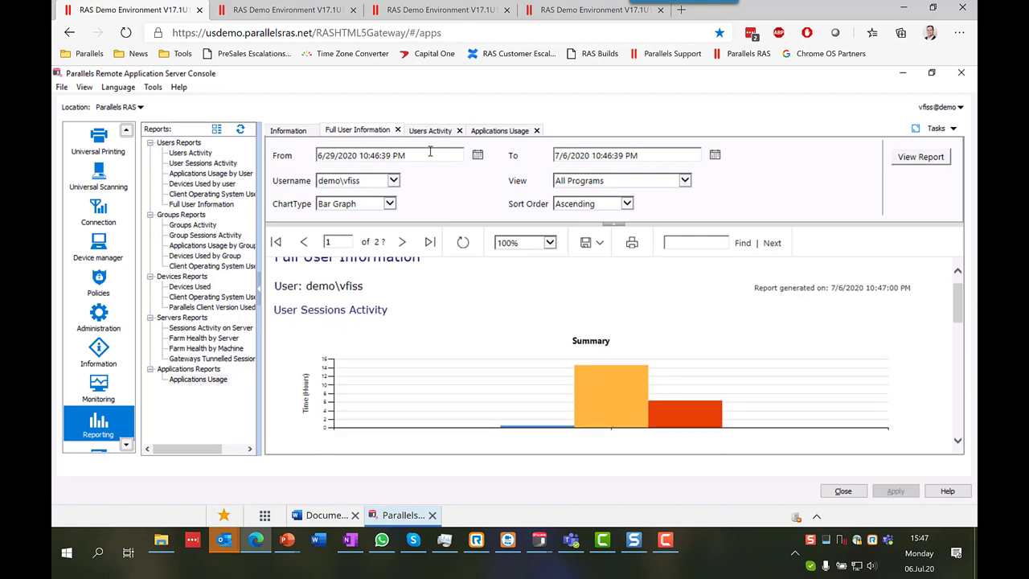
Move the report's start date back to 3/1/2020 and regenerate it through 7/6/2020
click(478, 156)
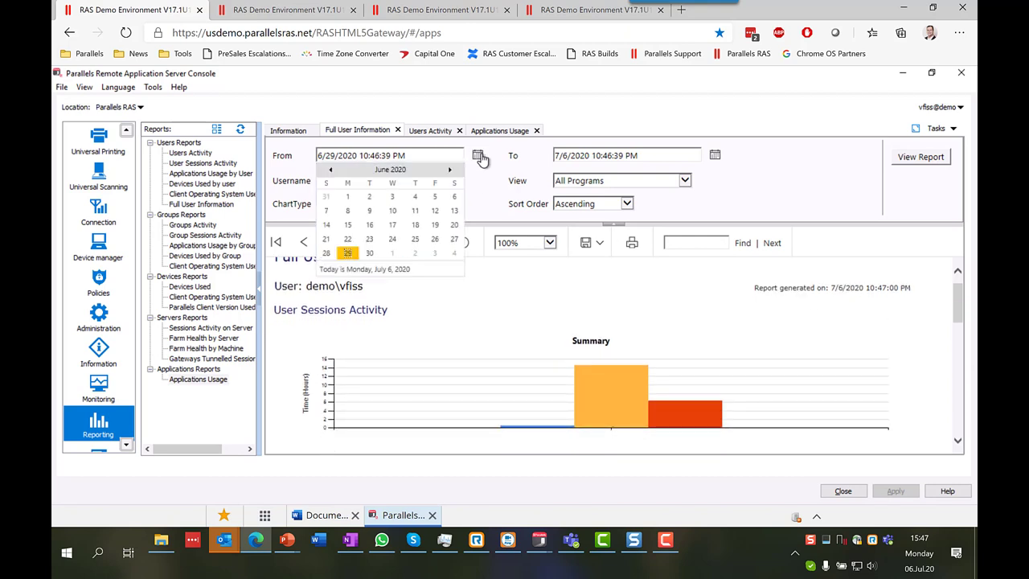
click(331, 171)
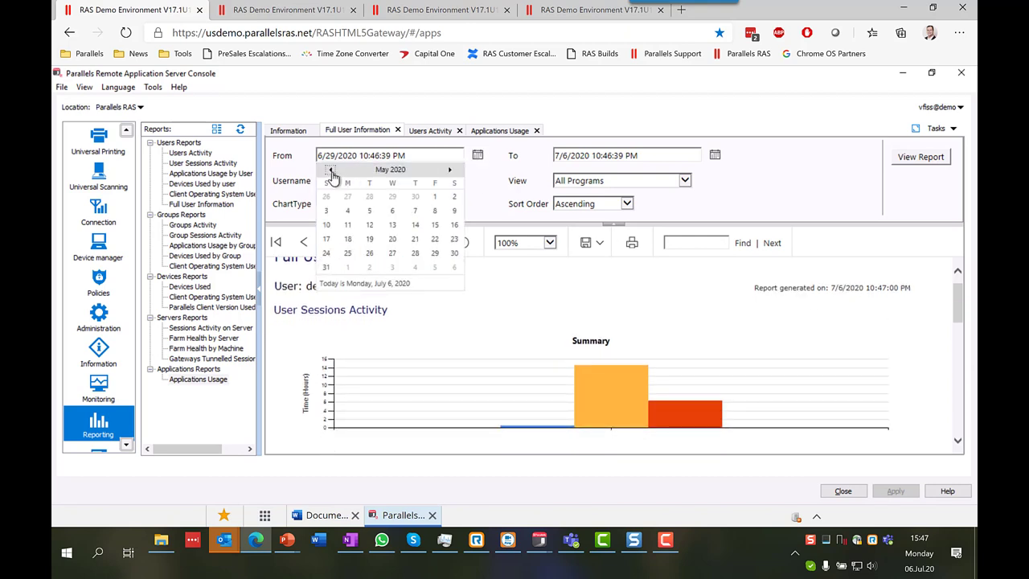
click(331, 171)
click(330, 171)
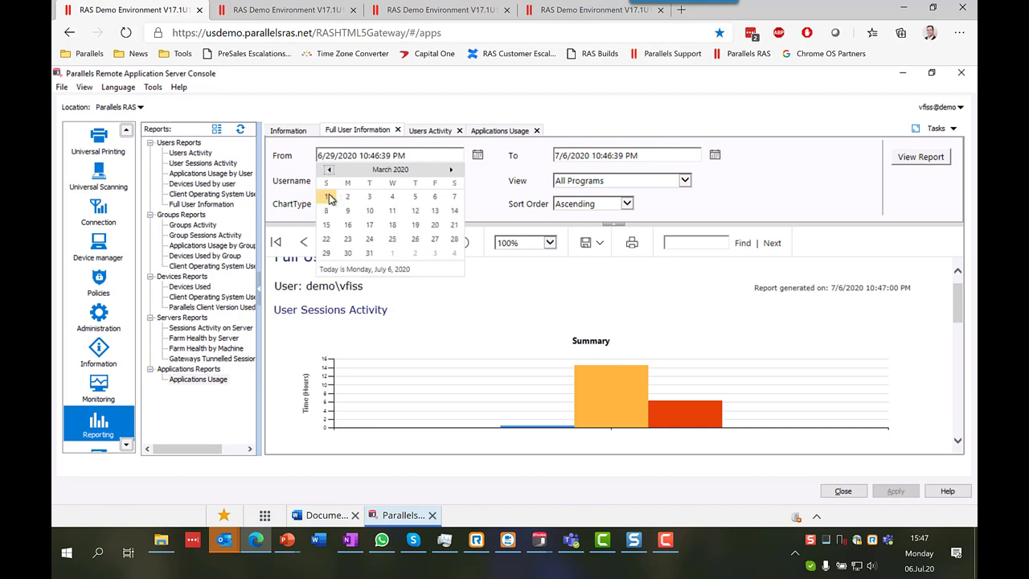
click(327, 197)
click(929, 159)
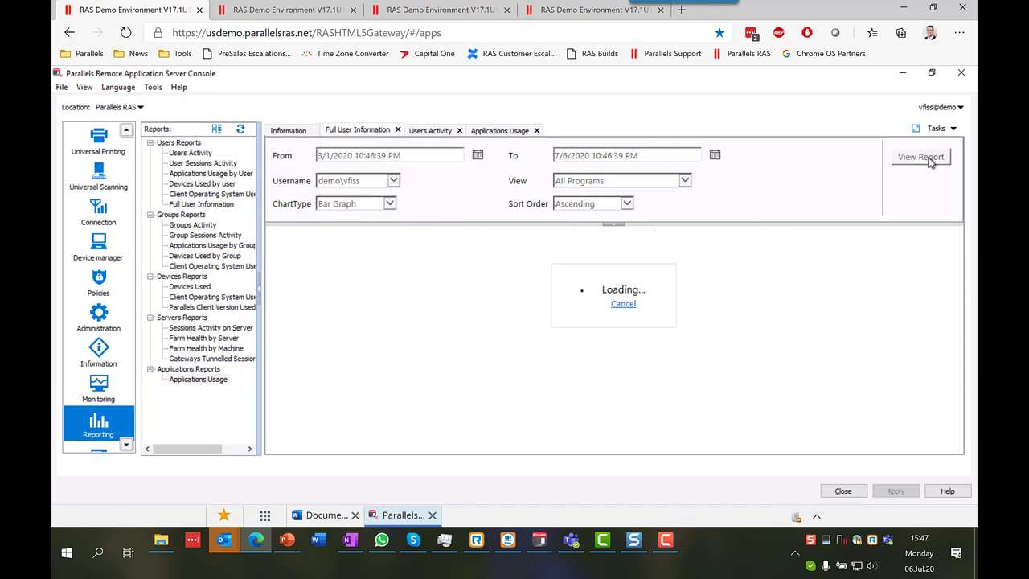
click(921, 159)
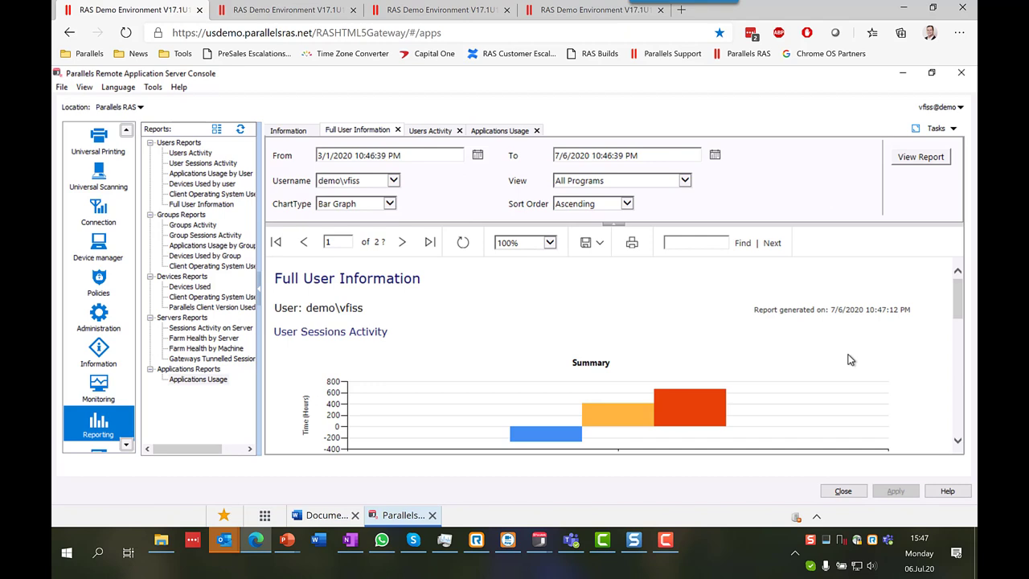
scroll(851, 360, down, 4)
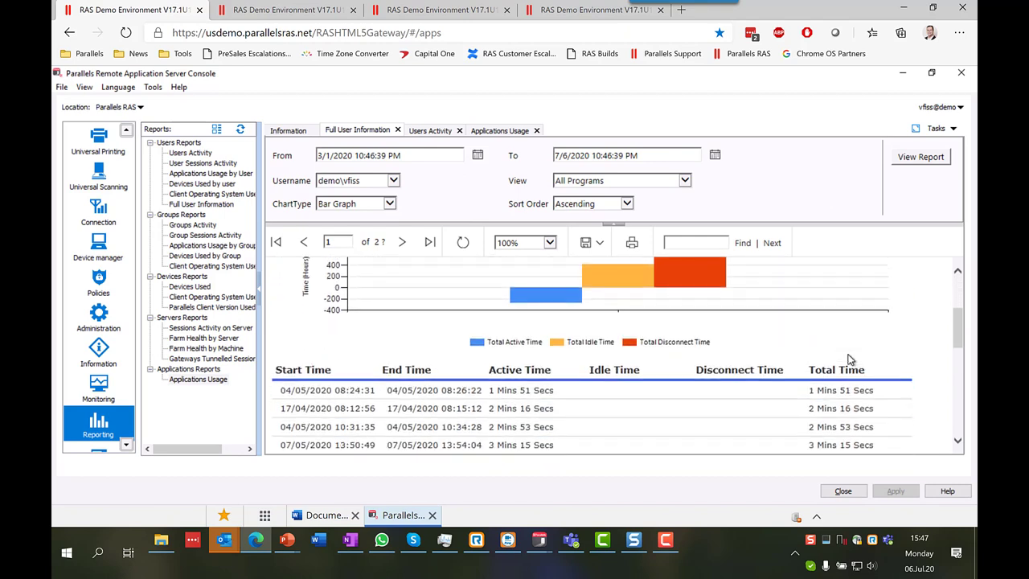
scroll(850, 360, down, 1)
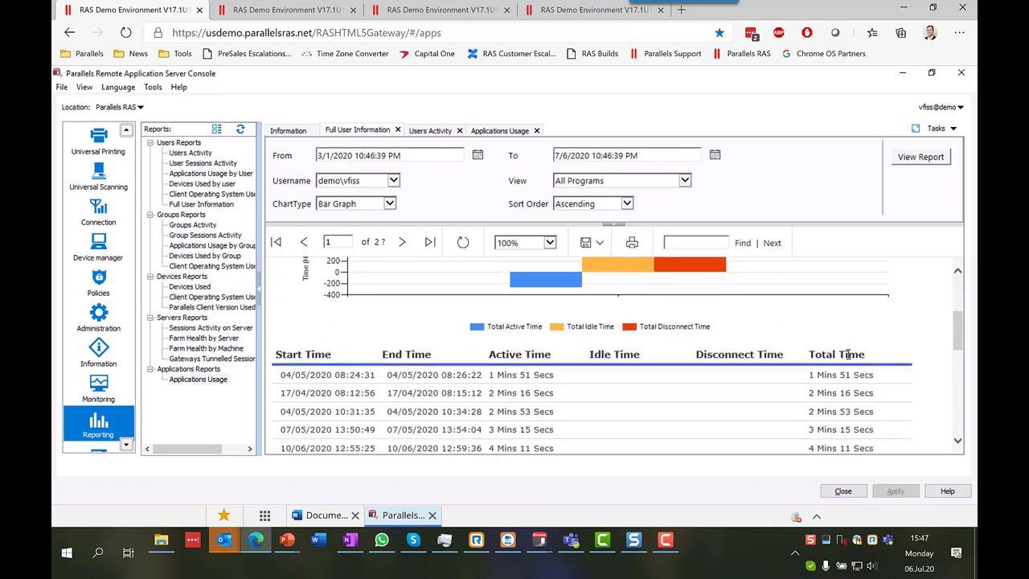